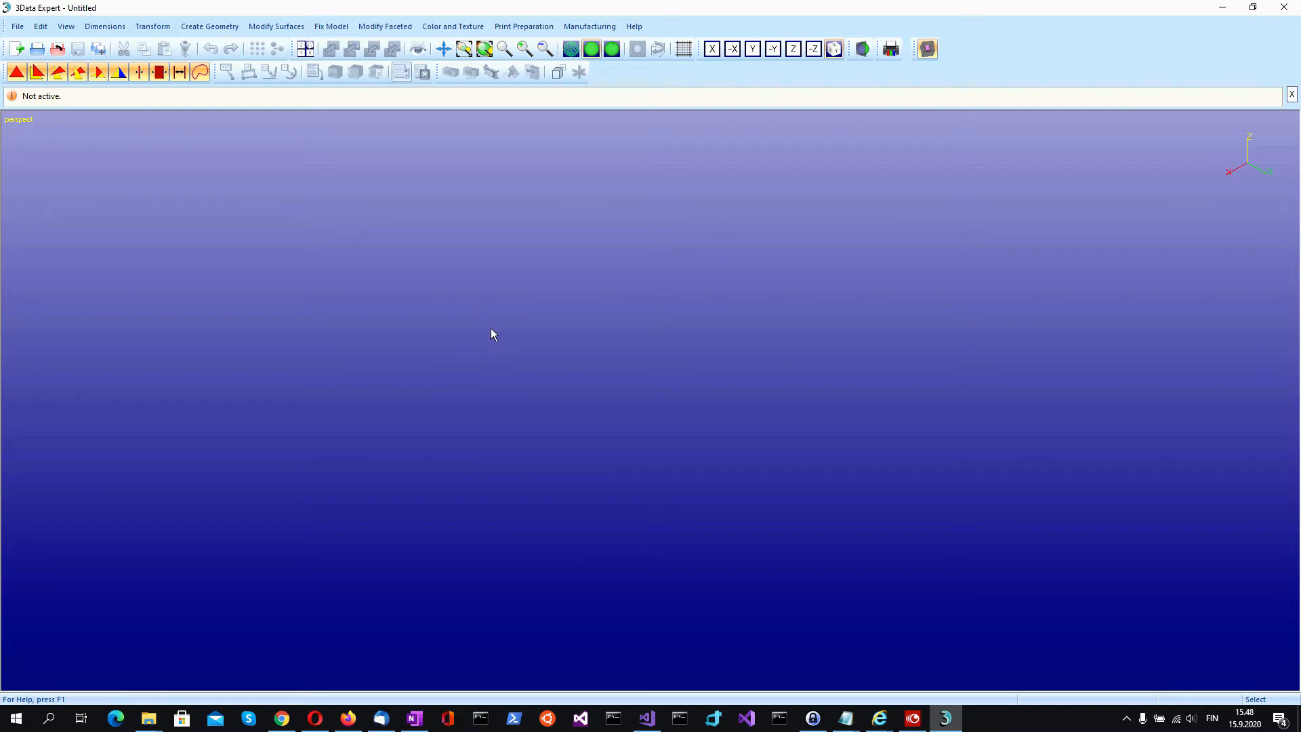
Open the DeskArtes file supp-demo1.3de with millimetre units and choose the Print Preparation operation mode.
key("F10")
left_click(18, 27)
left_click(42, 64)
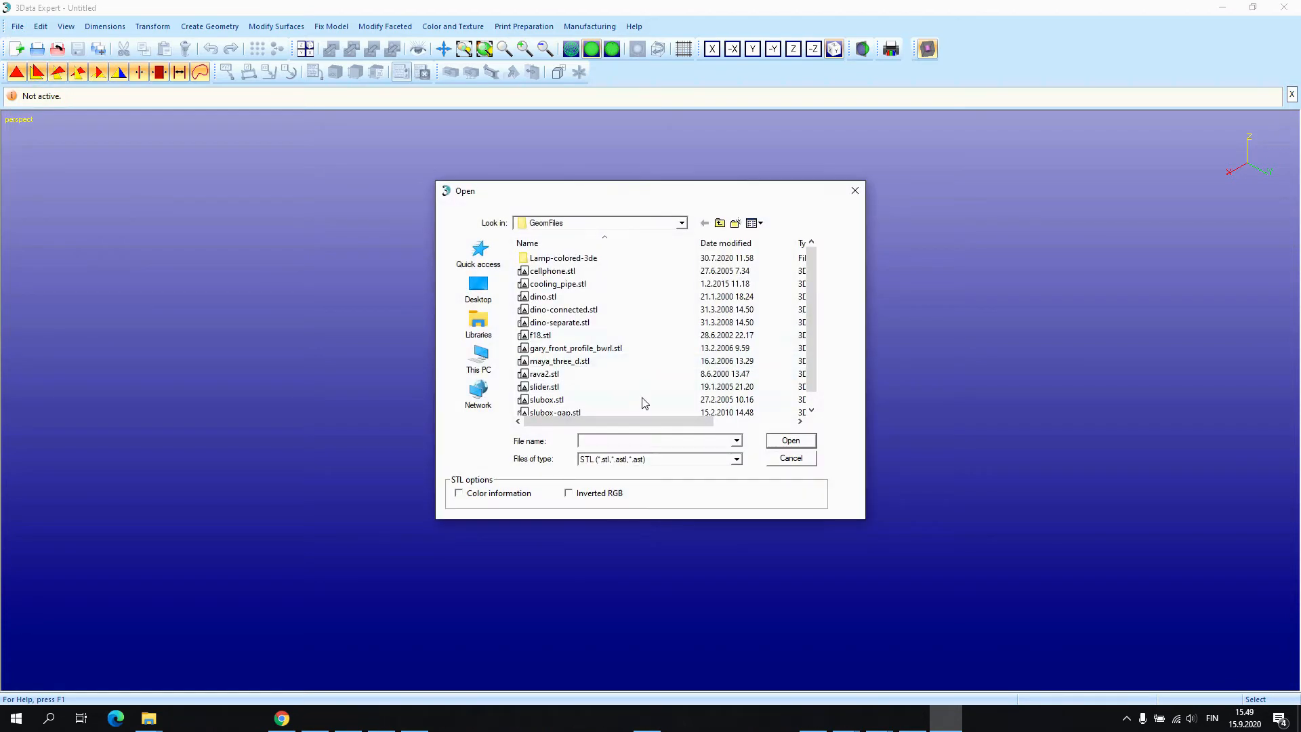
scroll(638, 378, "down", 1)
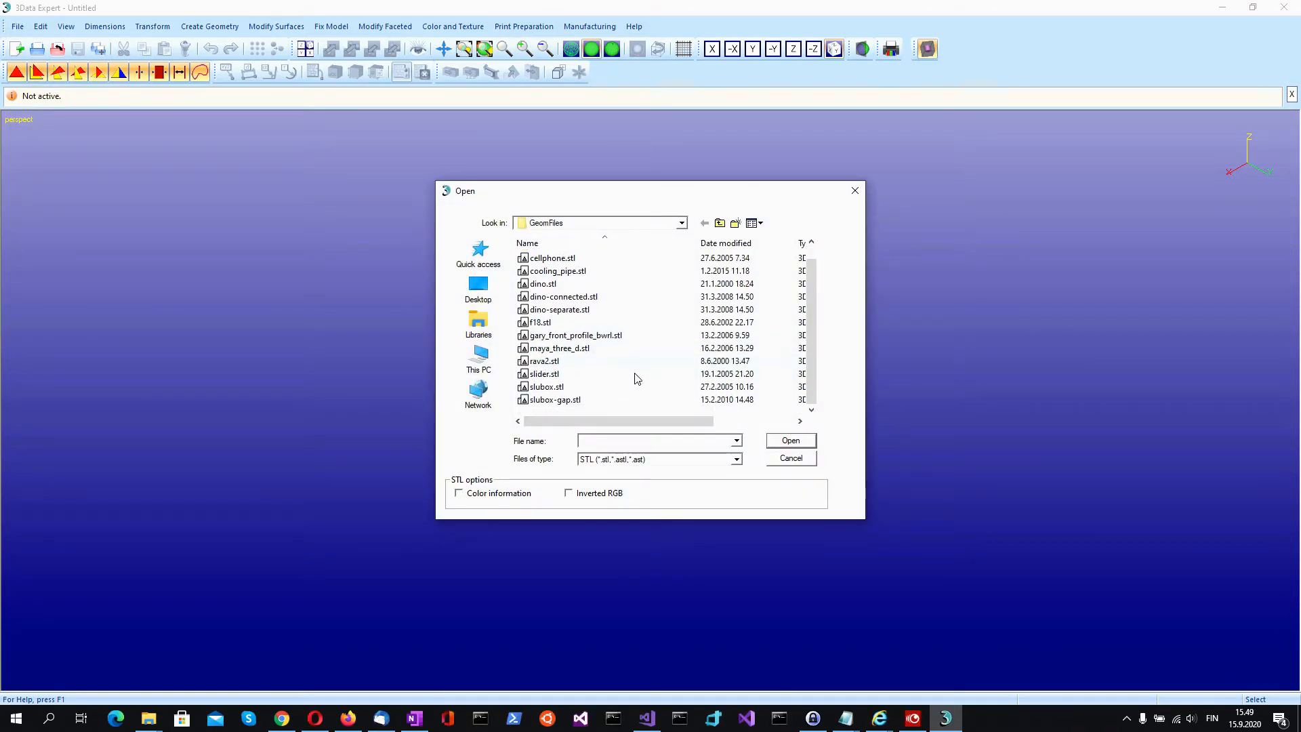
left_click(736, 460)
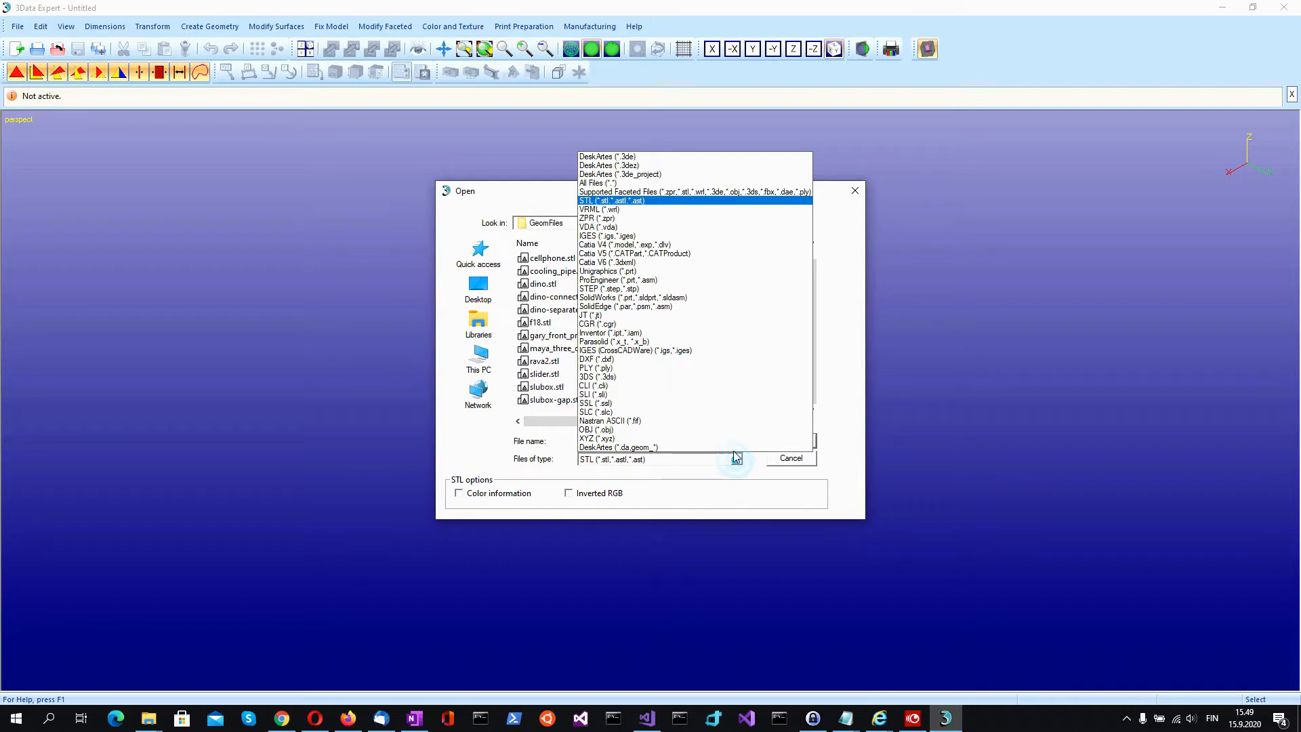
left_click(641, 157)
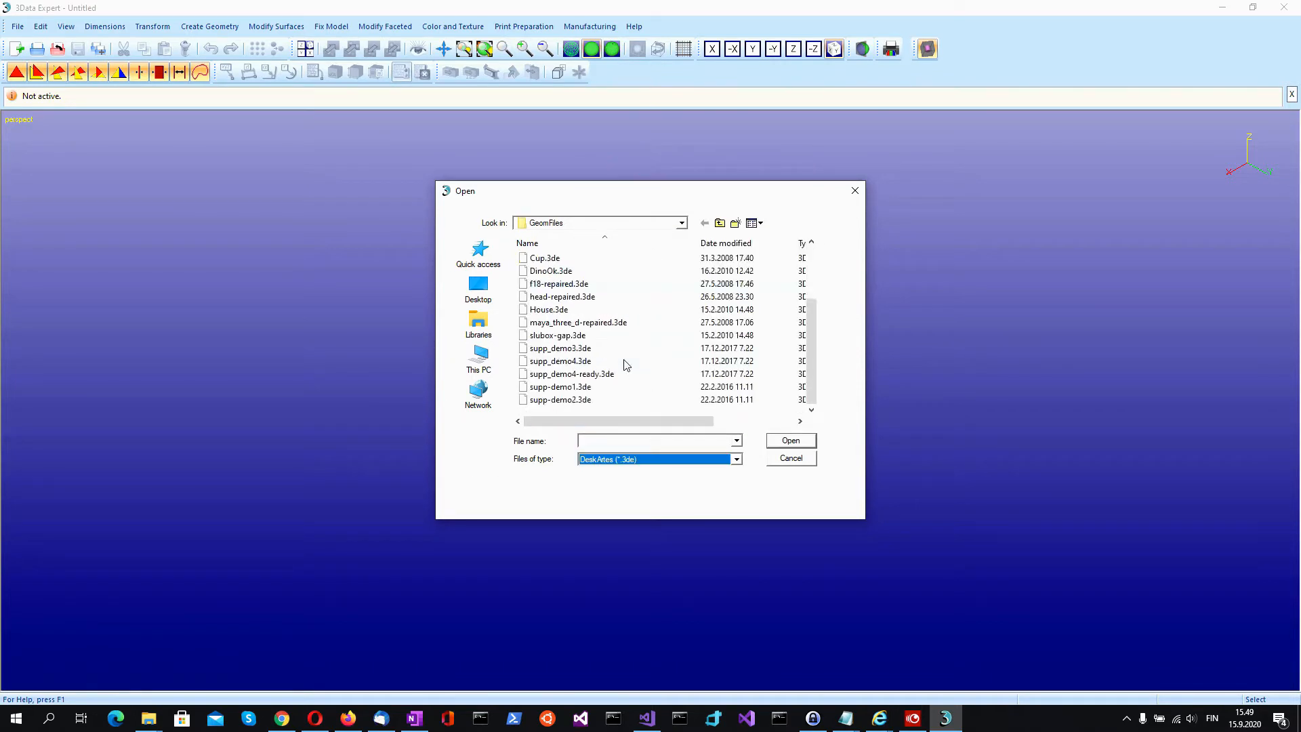
left_click(580, 387)
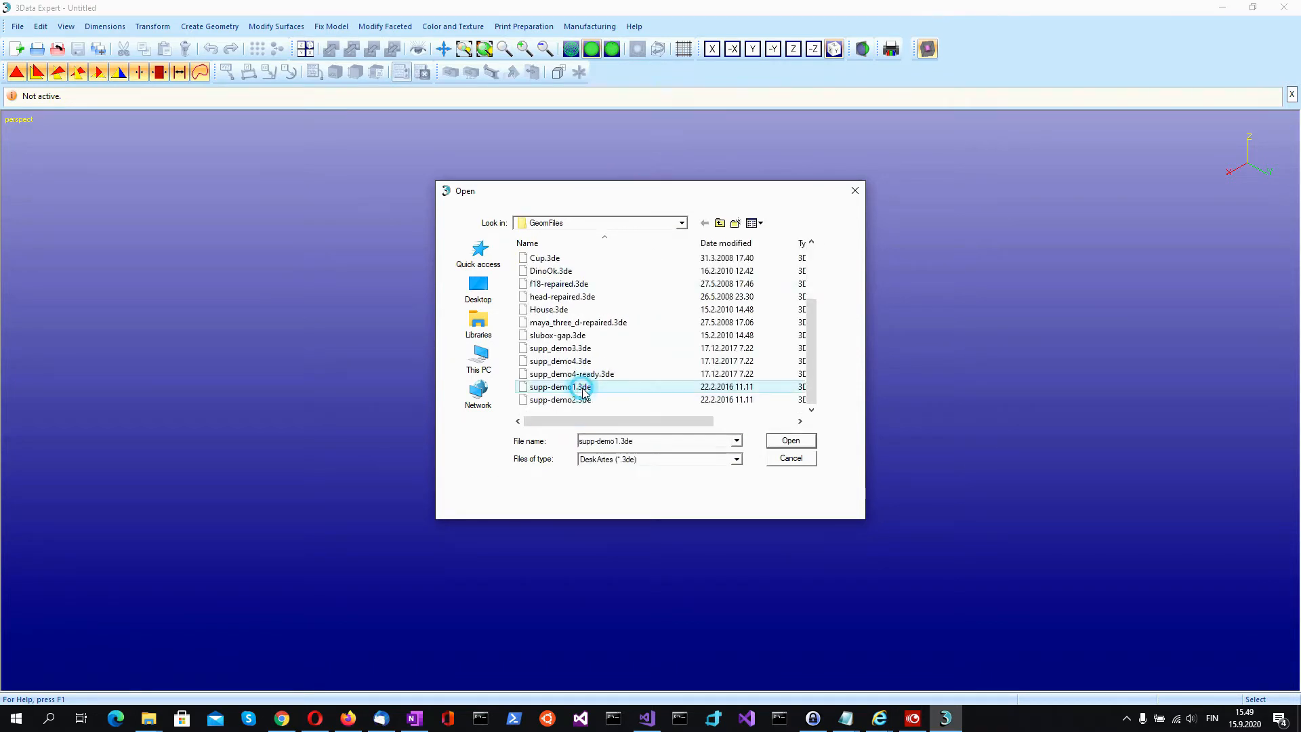
left_click(807, 441)
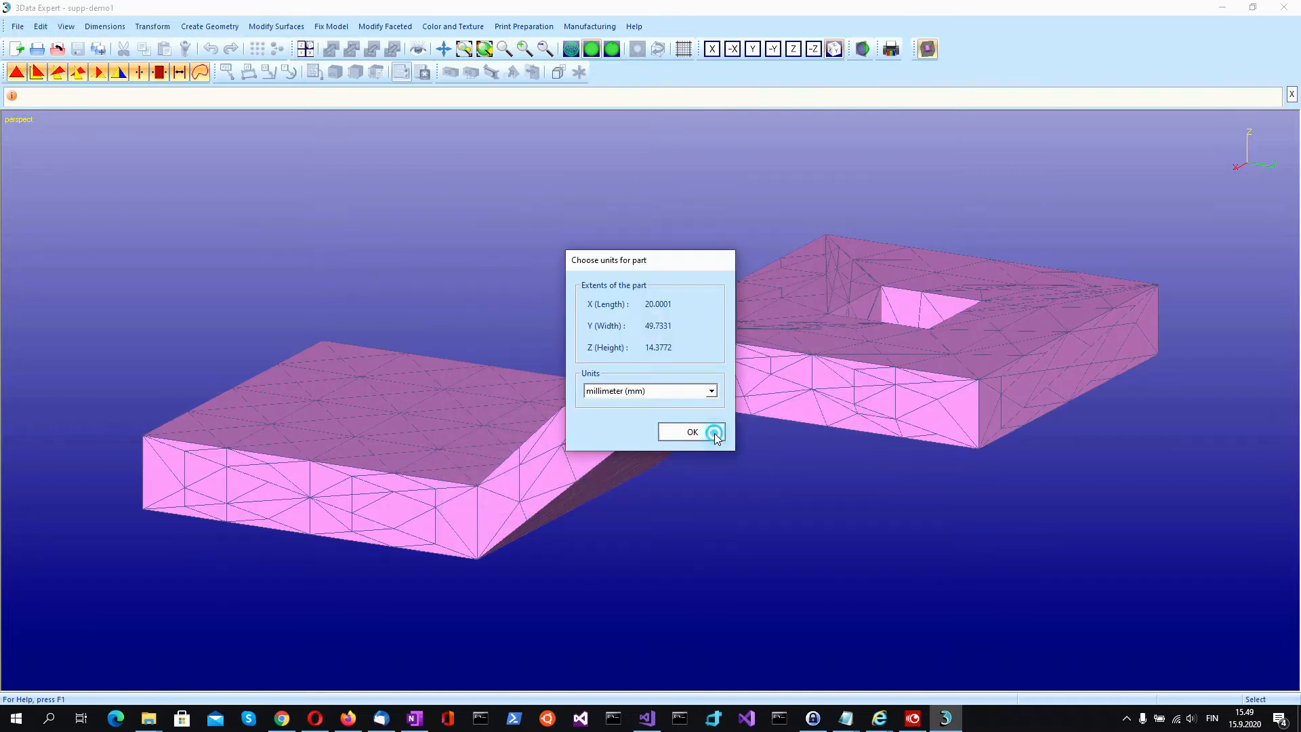
left_click(691, 432)
key("F10")
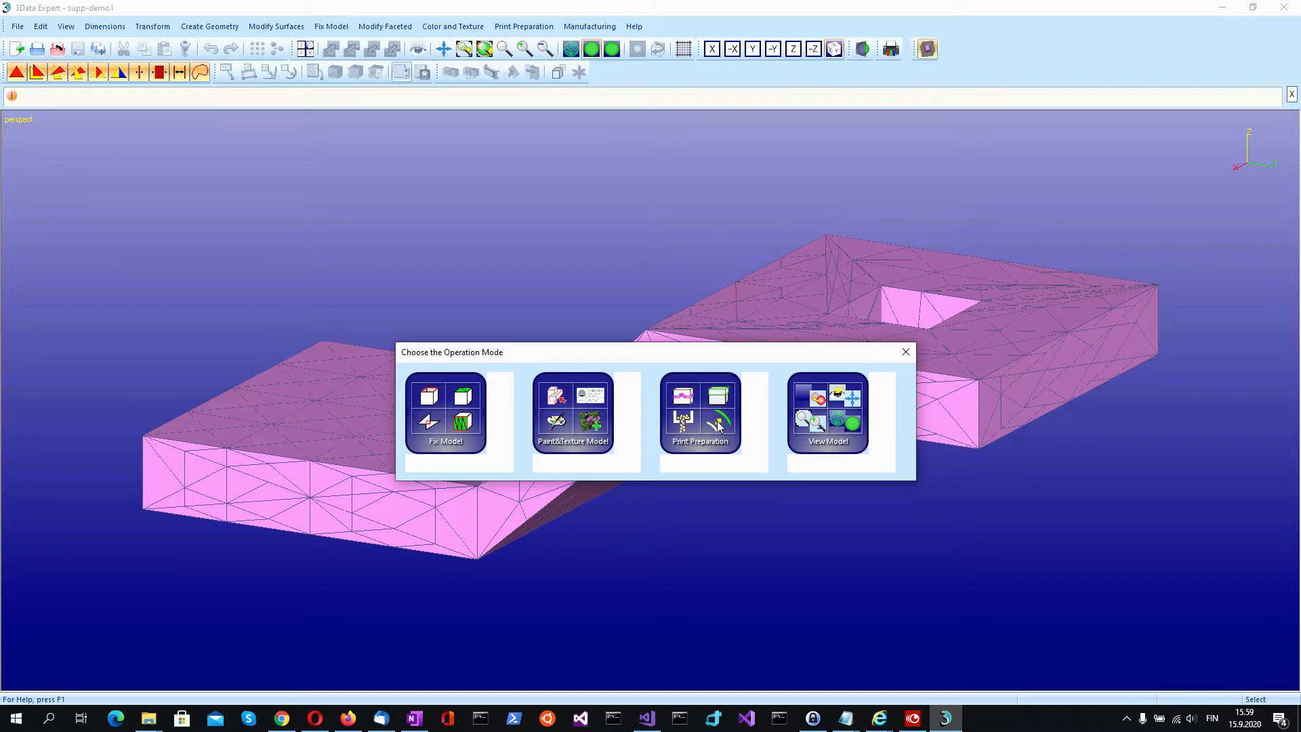
left_click(704, 420)
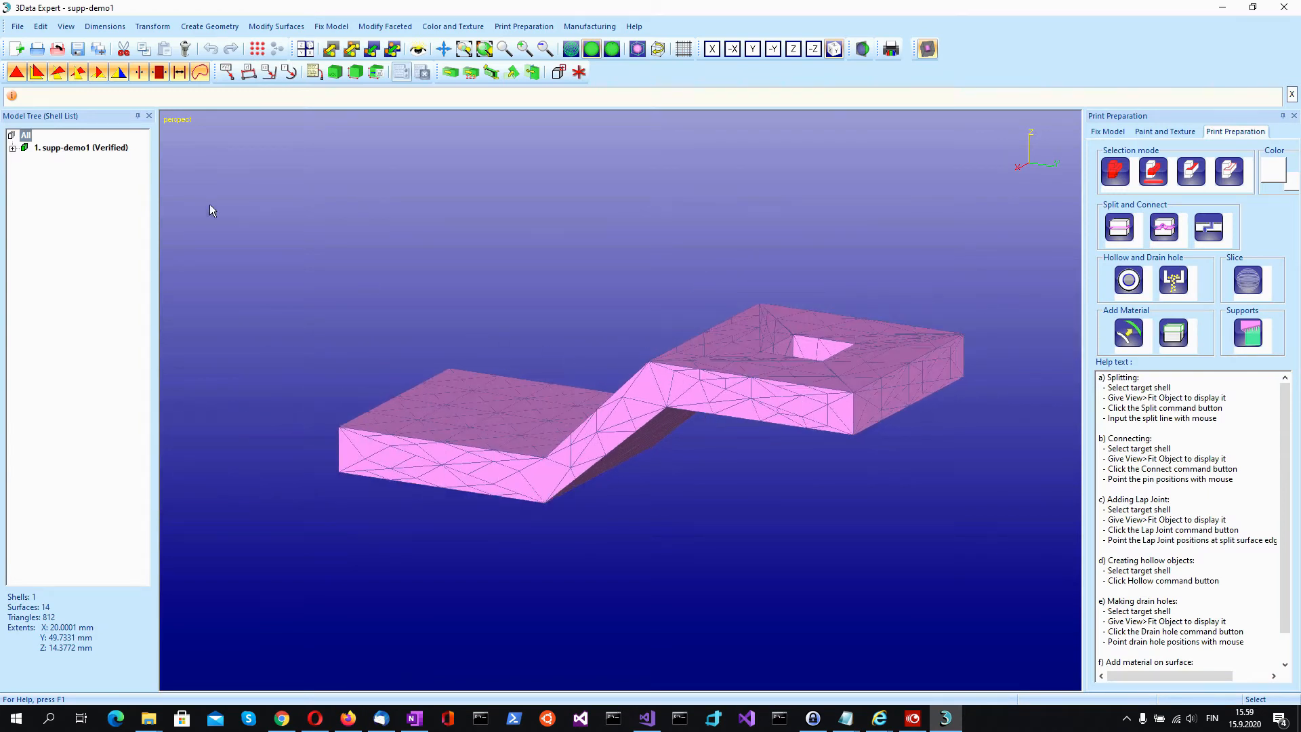
Start interactive support creation for the supp-demo1 shell with the DLP parameter file dlp_basic-22deg-solid-mm.par.
left_click(68, 148)
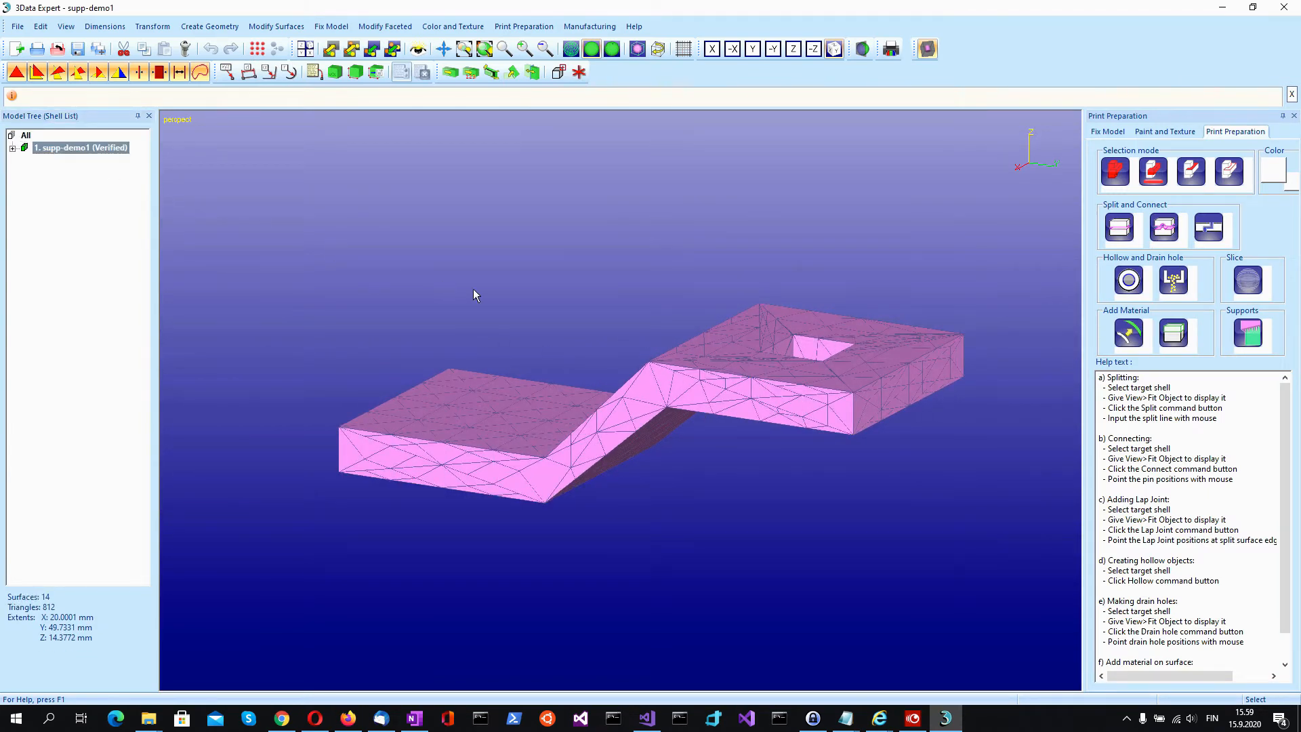
left_click(520, 27)
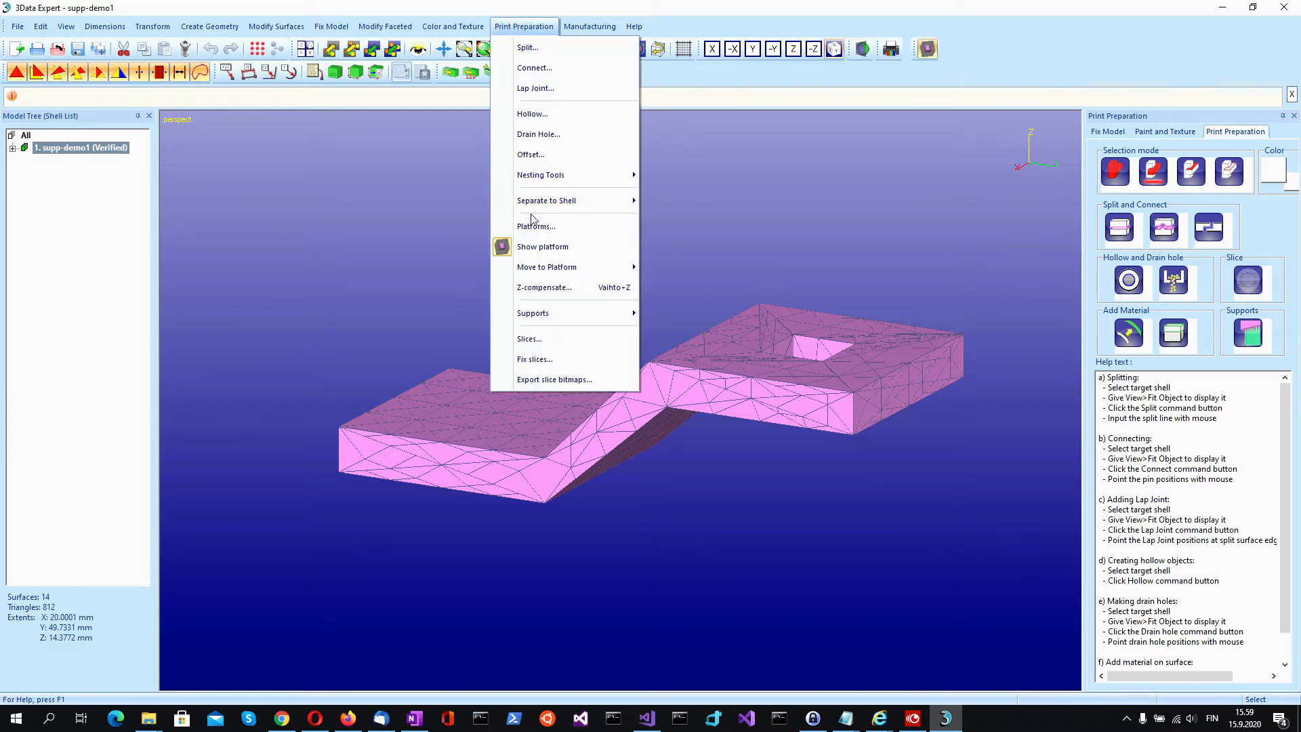
mouse_move(565, 314)
left_click(707, 315)
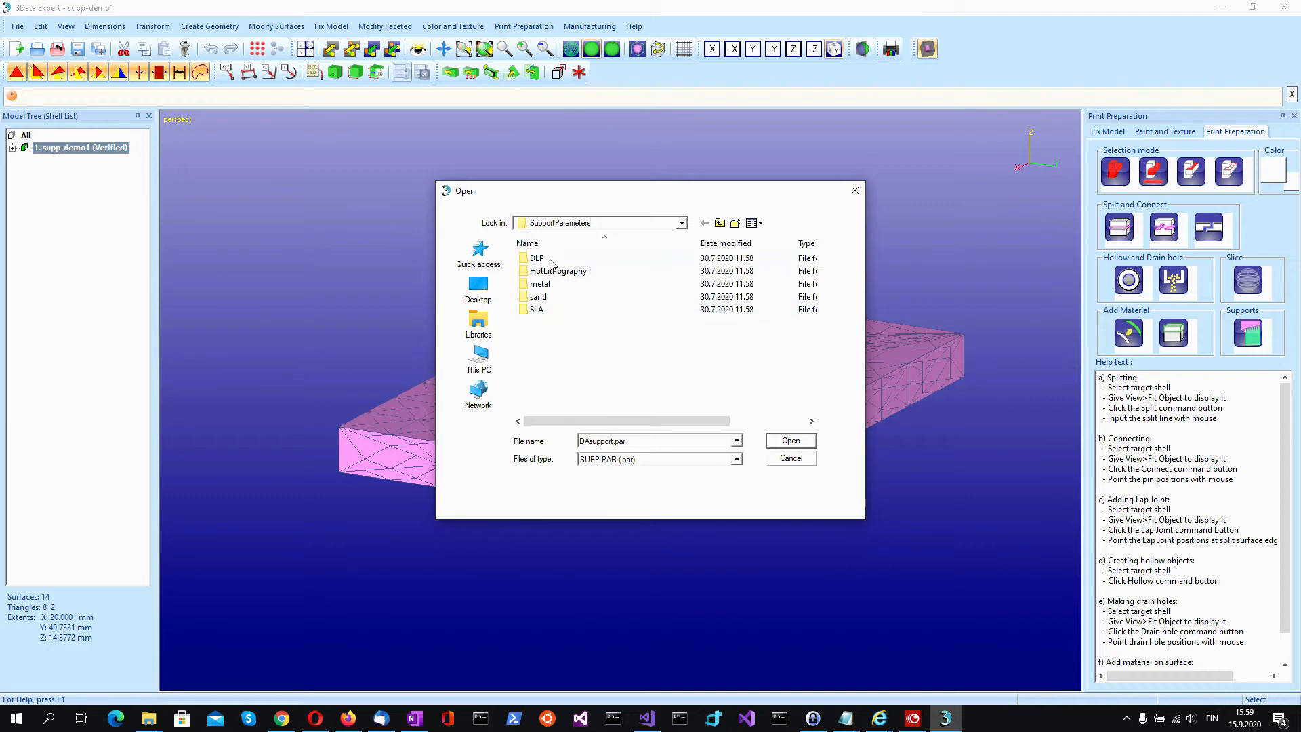
double_click(536, 258)
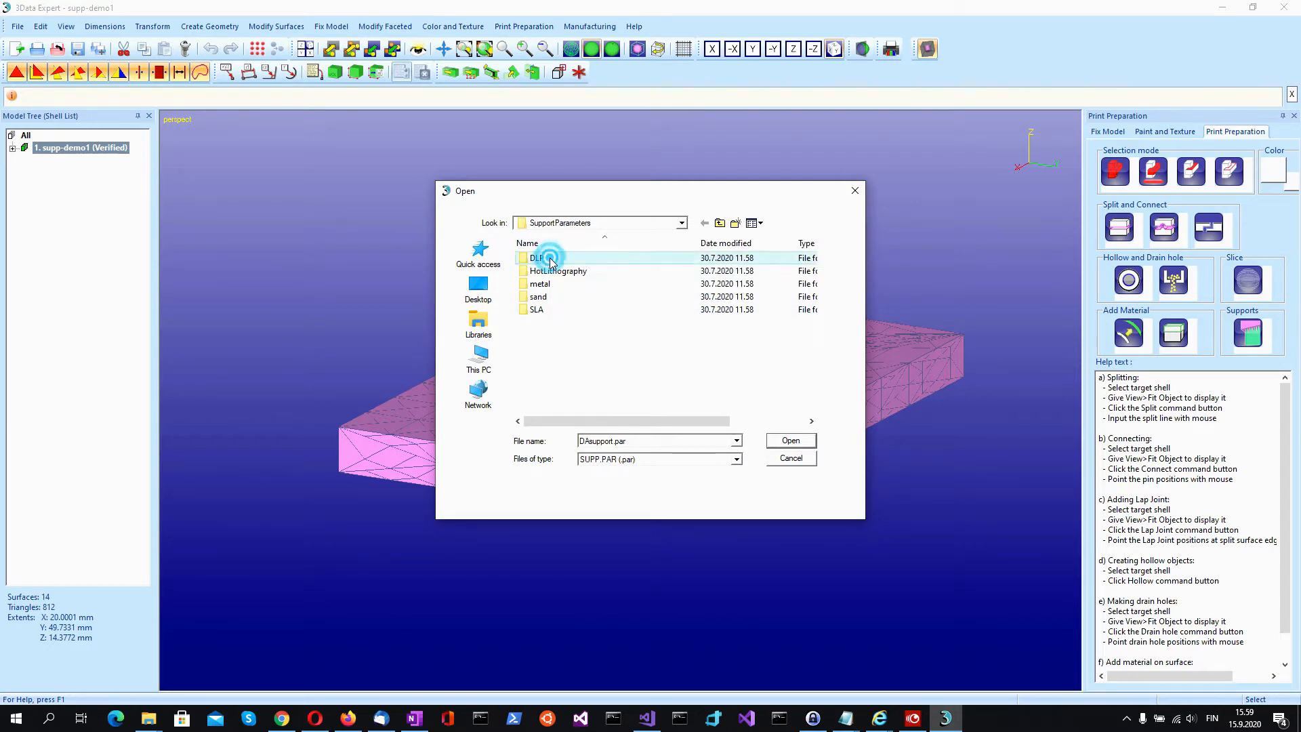
double_click(613, 336)
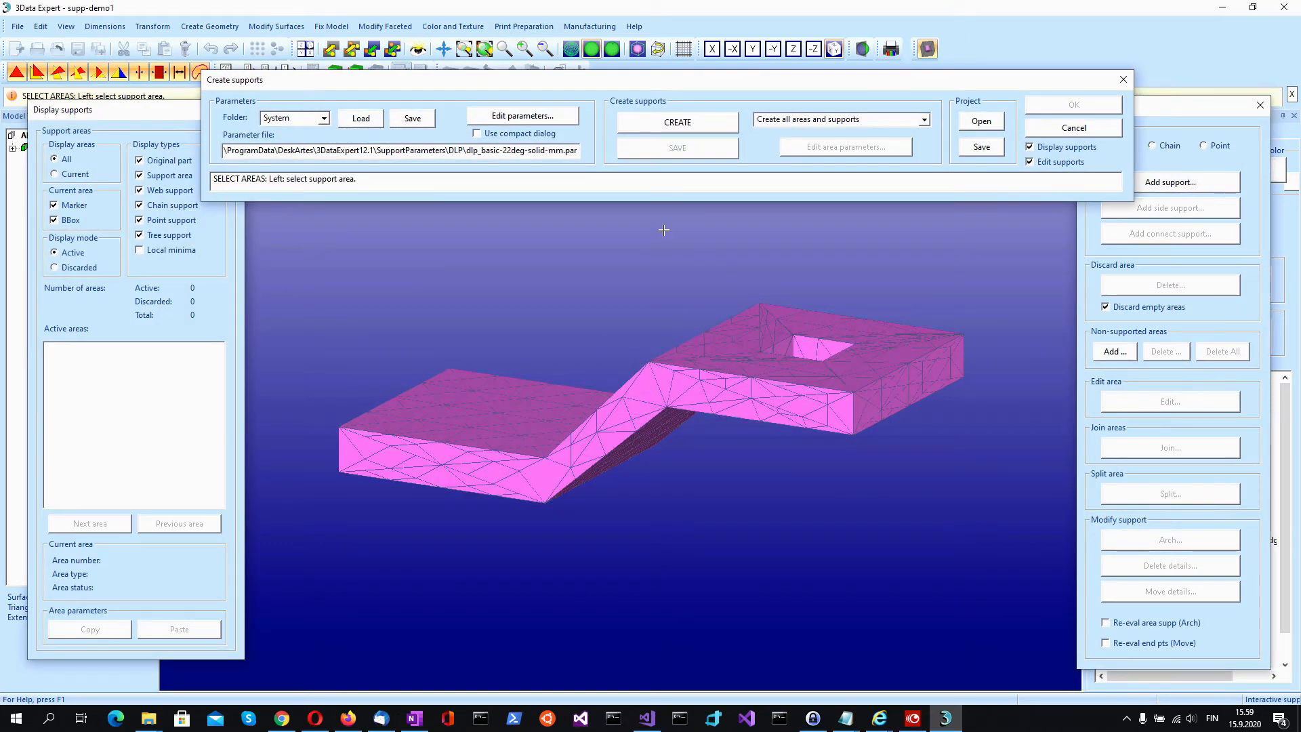
Create all support areas and supports for the part and accept them.
left_click(690, 124)
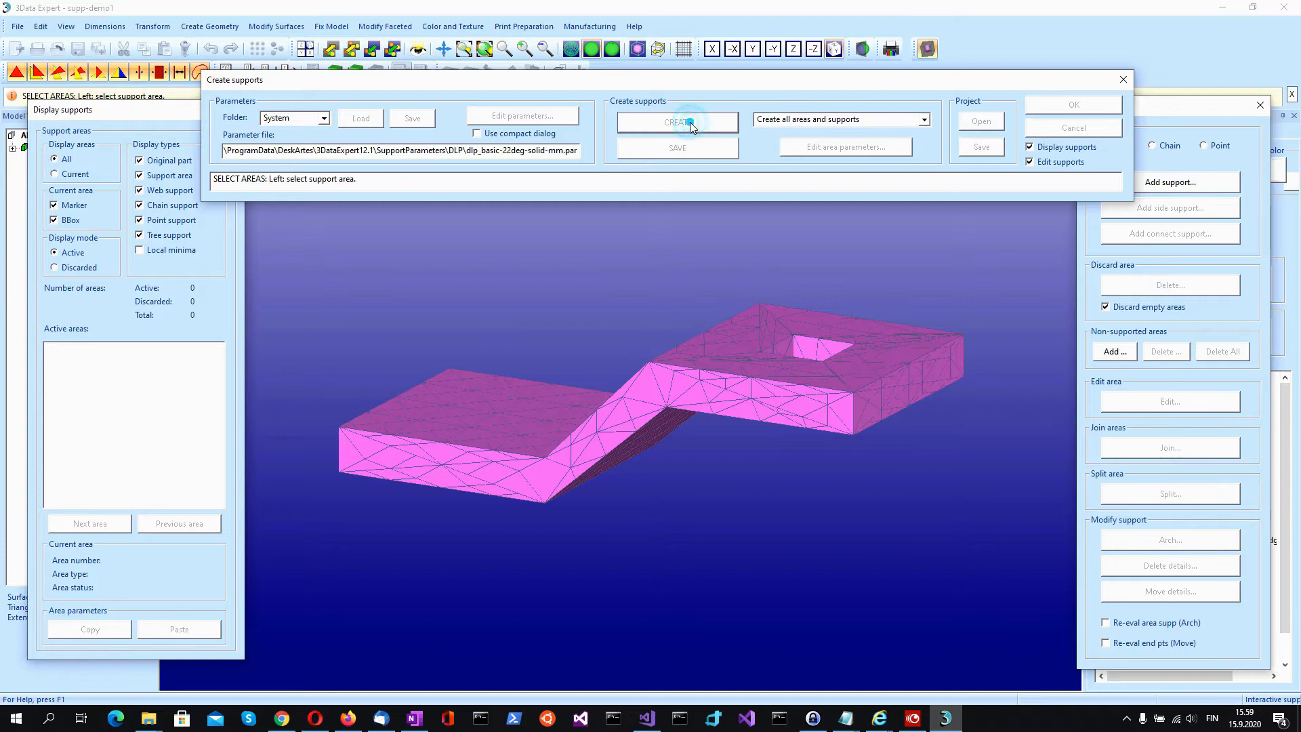
scroll(749, 443, "down", 2)
scroll(749, 443, "up", 1)
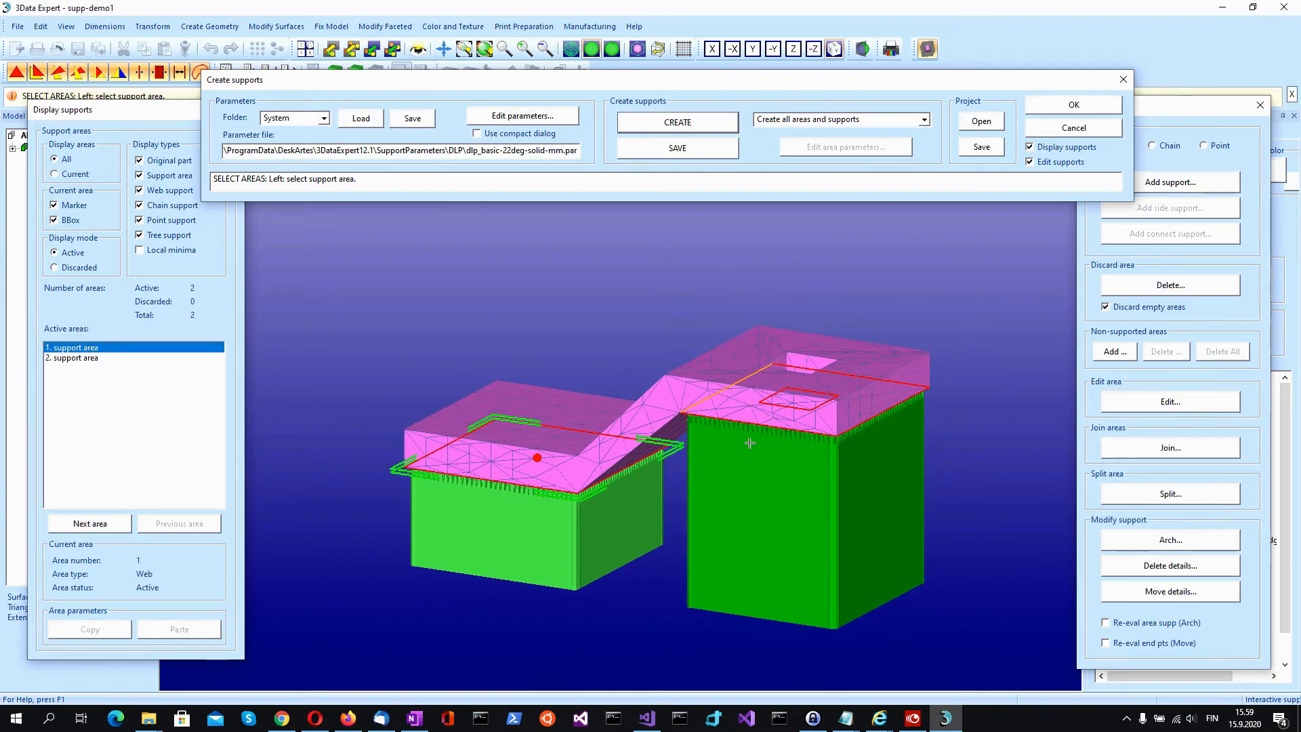
left_click(1071, 105)
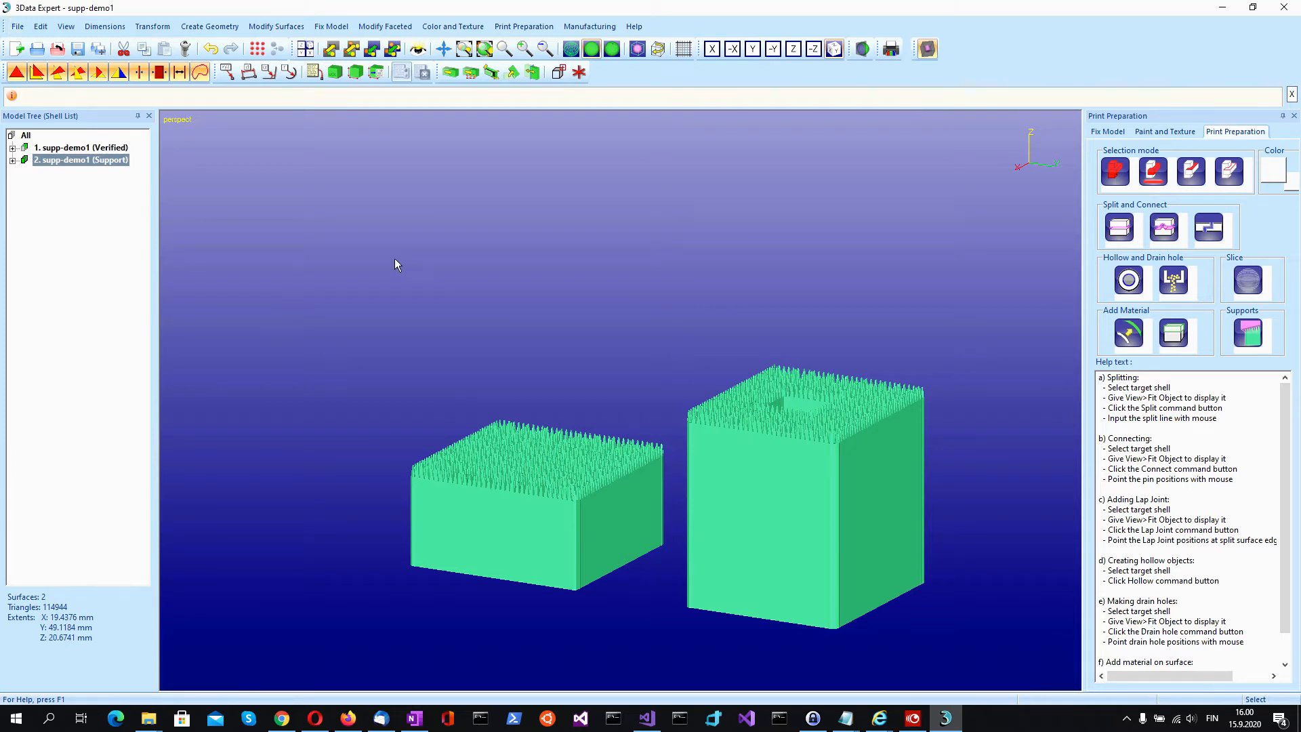
Start slicing with supp-demo1 (Verified) as the part and supp-demo1 (Support) as the support.
left_click(100, 147)
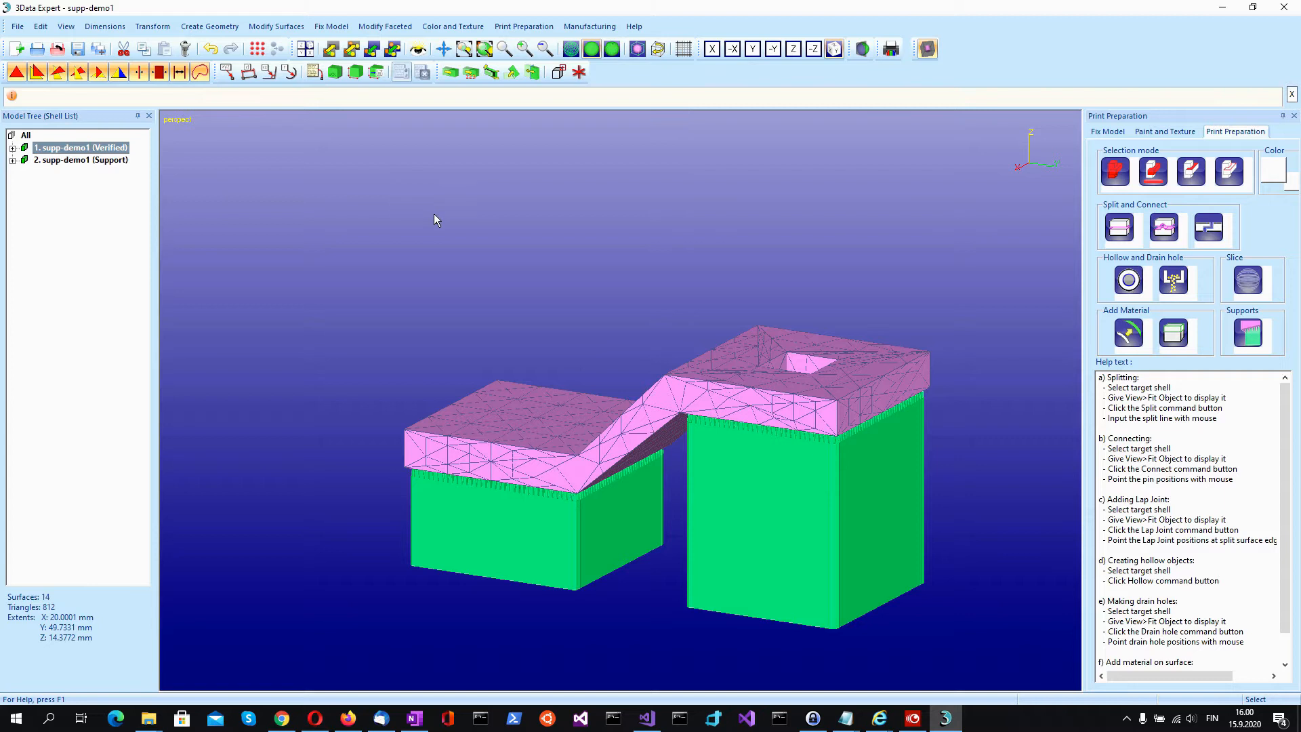
key("F10")
left_click(526, 28)
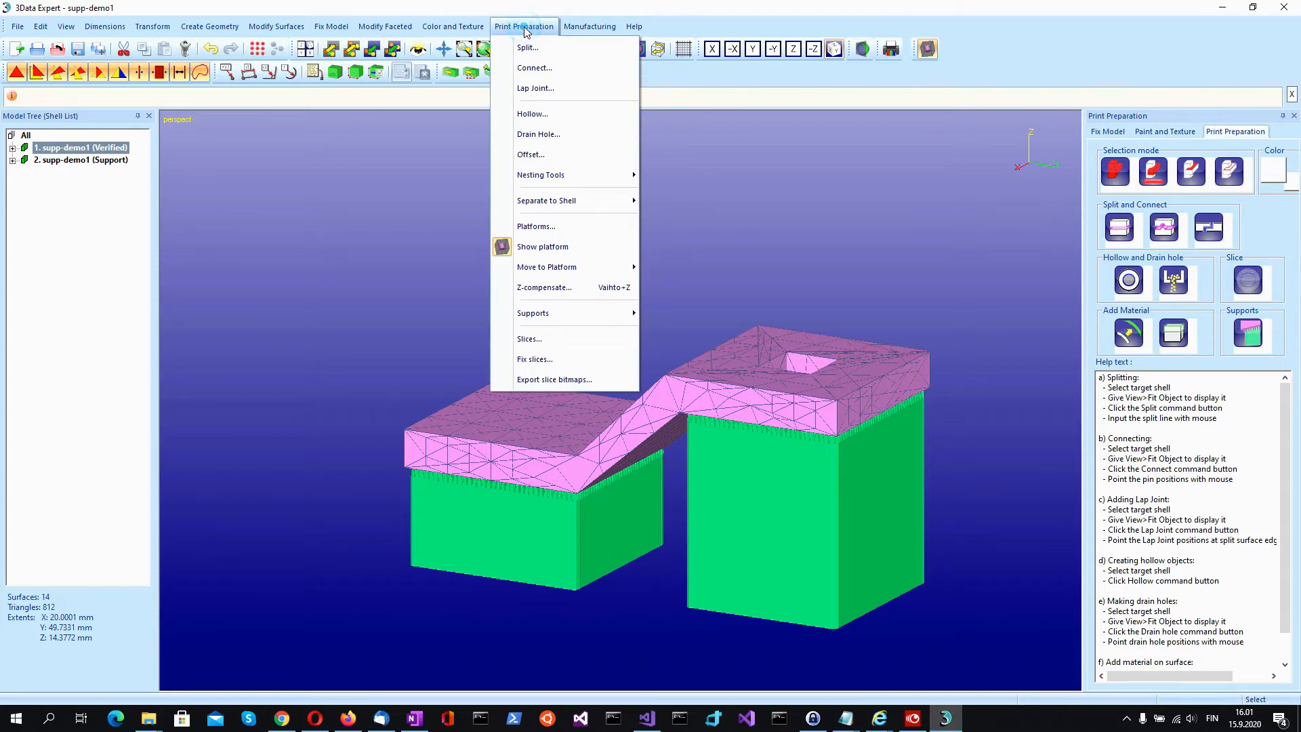
left_click(557, 346)
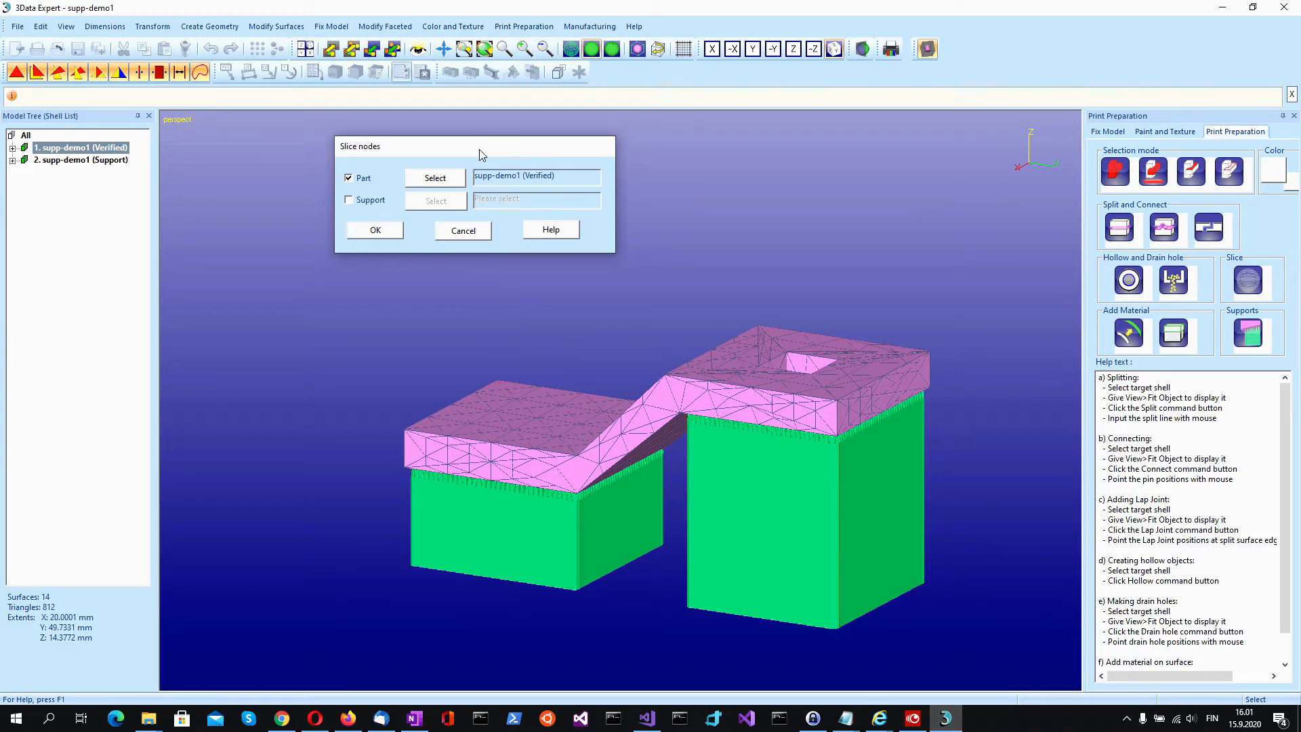
left_click_drag(482, 155, 344, 159)
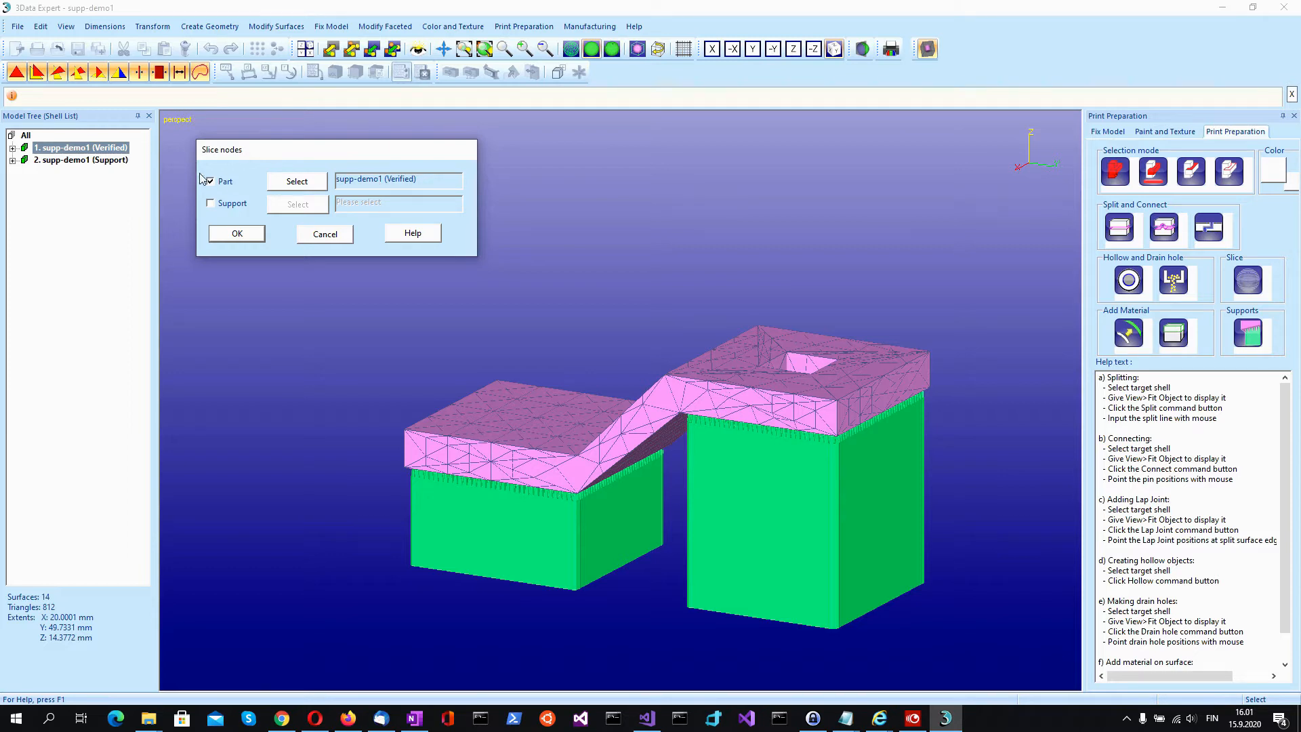
left_click(114, 149)
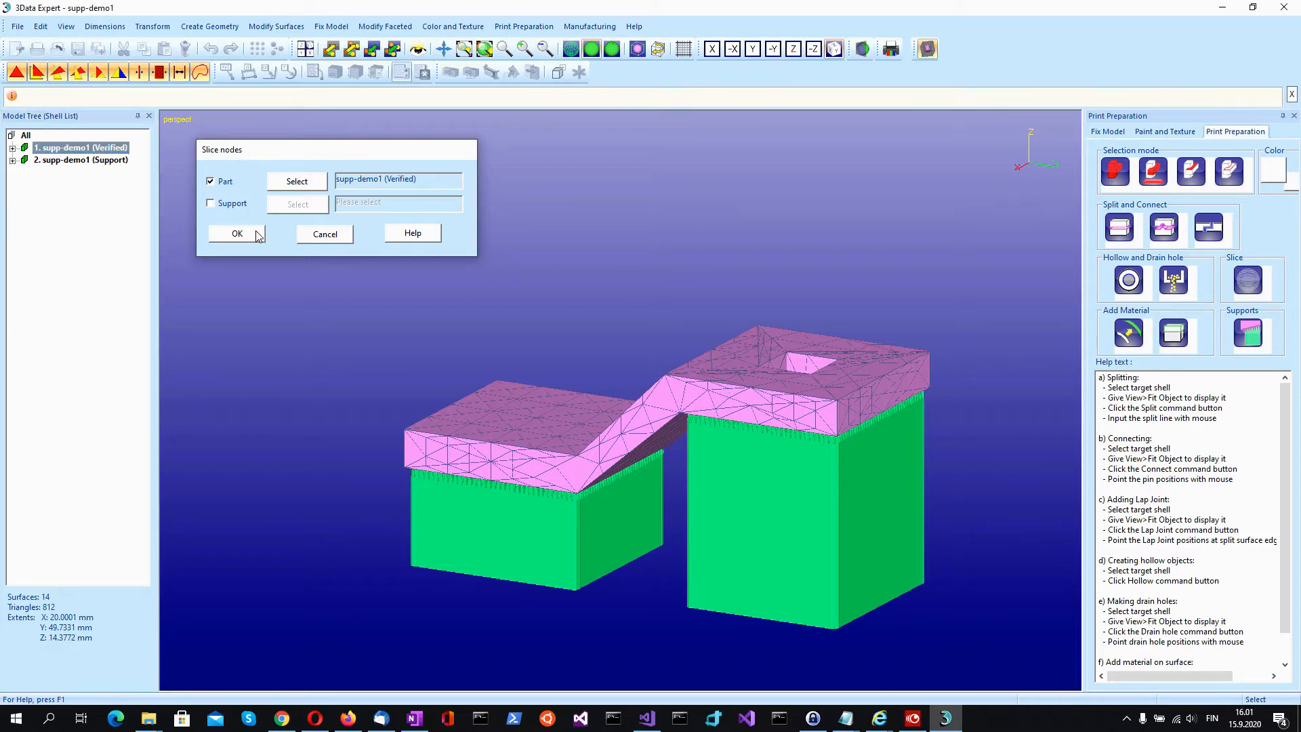
left_click(68, 161)
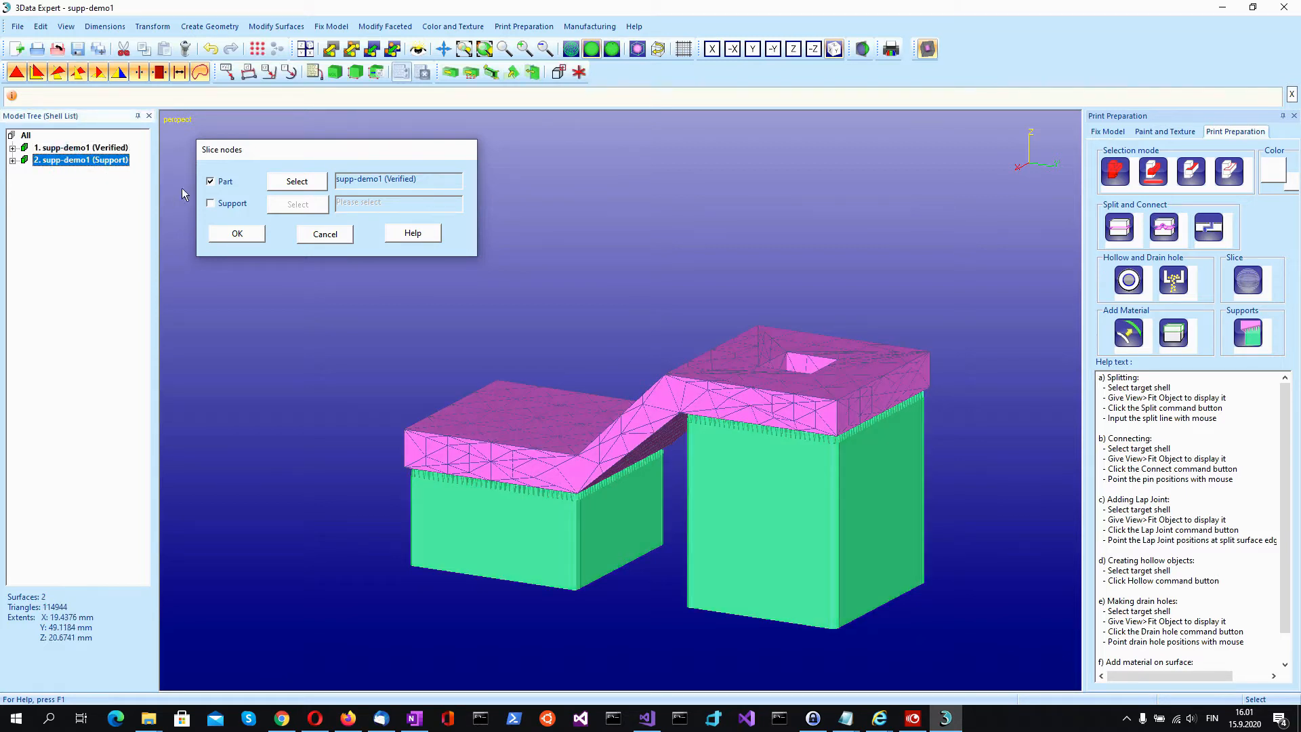
left_click(231, 206)
left_click(306, 206)
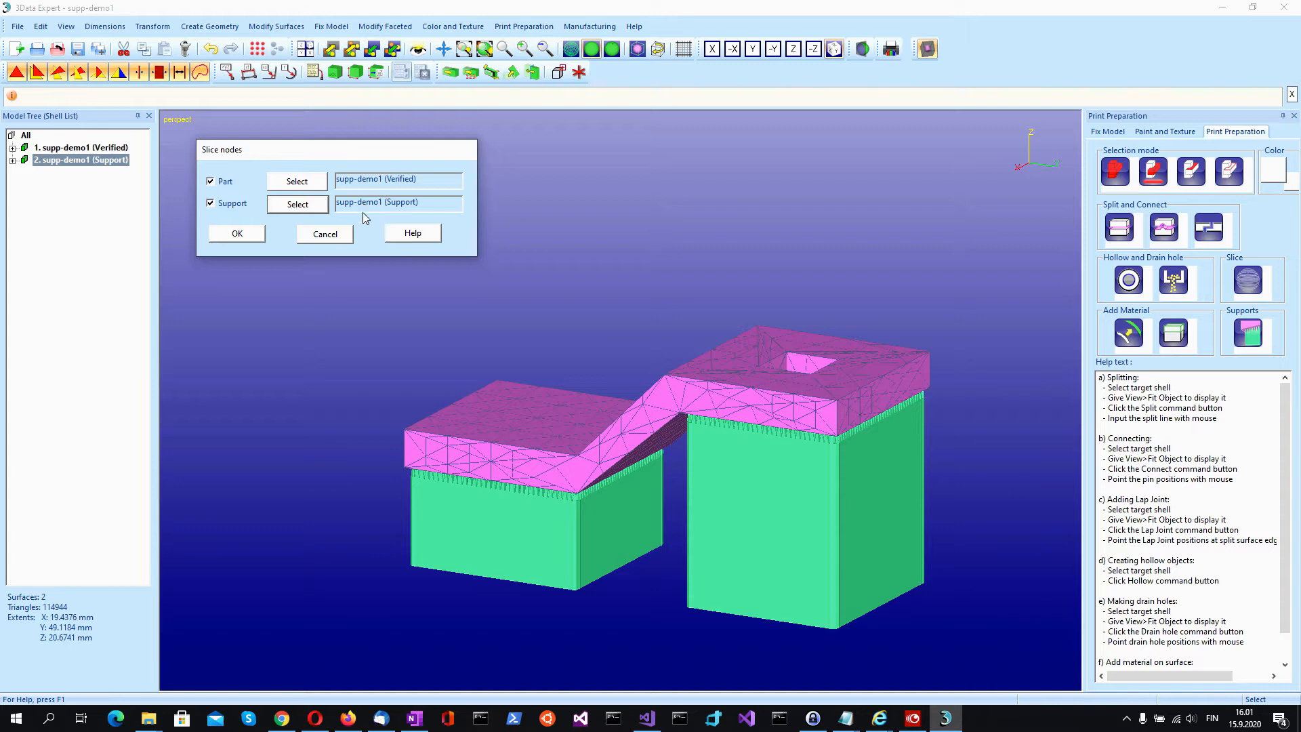
left_click(236, 234)
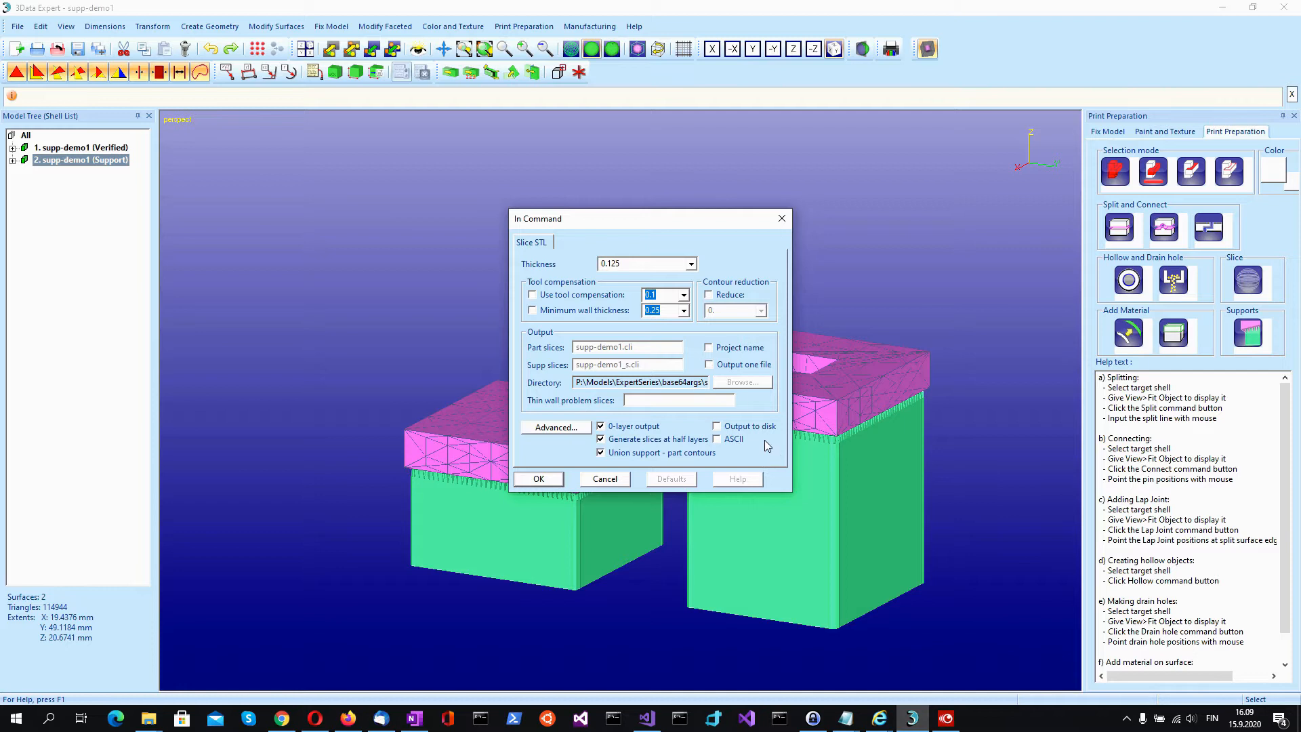
Set the slice thickness to 0.1 mm and slice the part together with its support.
double_click(640, 264)
left_click(631, 265)
key("BackSpace")
key("F10")
left_click(540, 479)
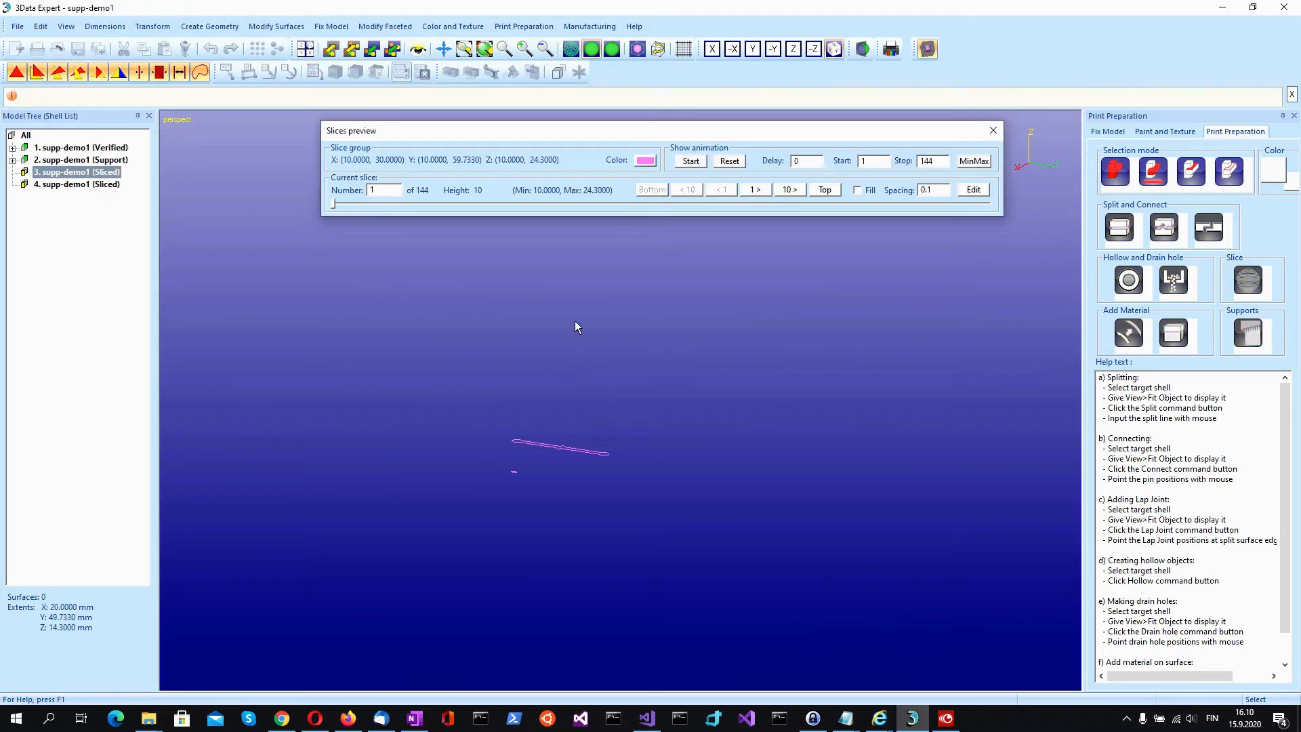
Preview the sliced part by moving to slice 21 and advancing one slice at a time to slice 24.
key("F10")
key("F10")
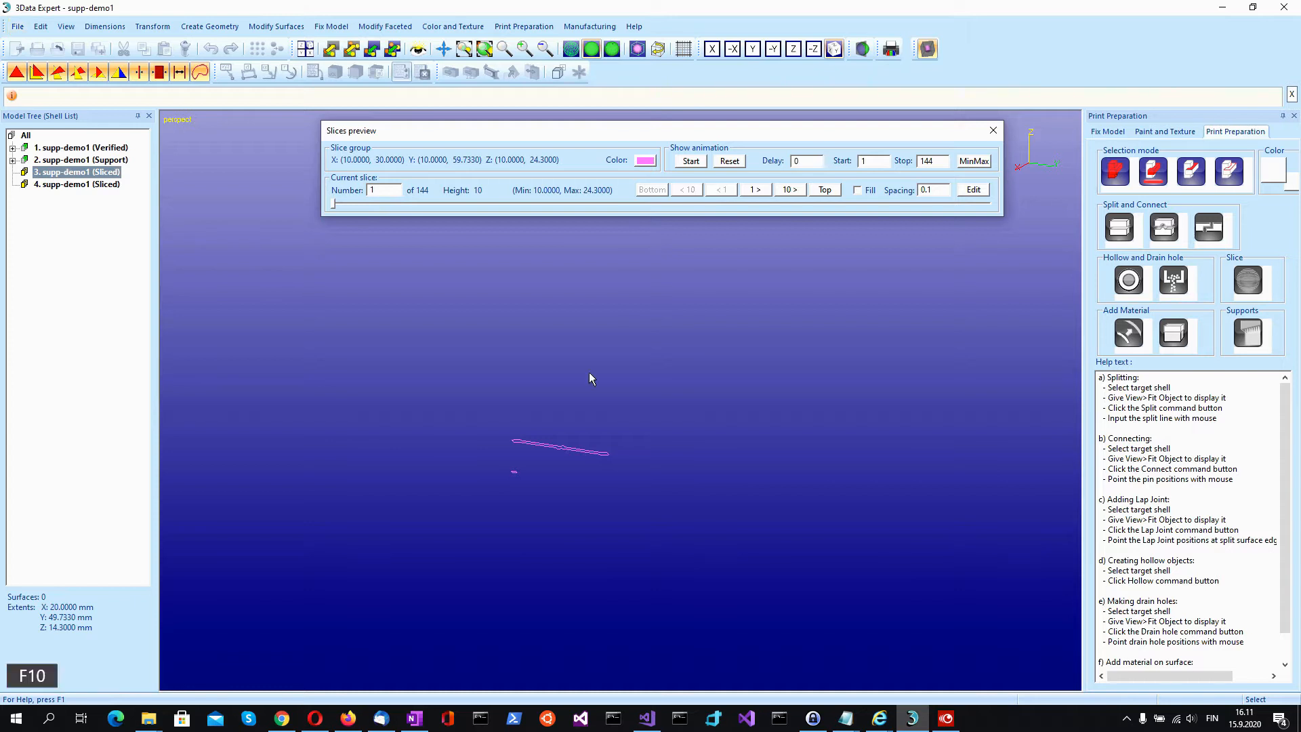
left_click(94, 174)
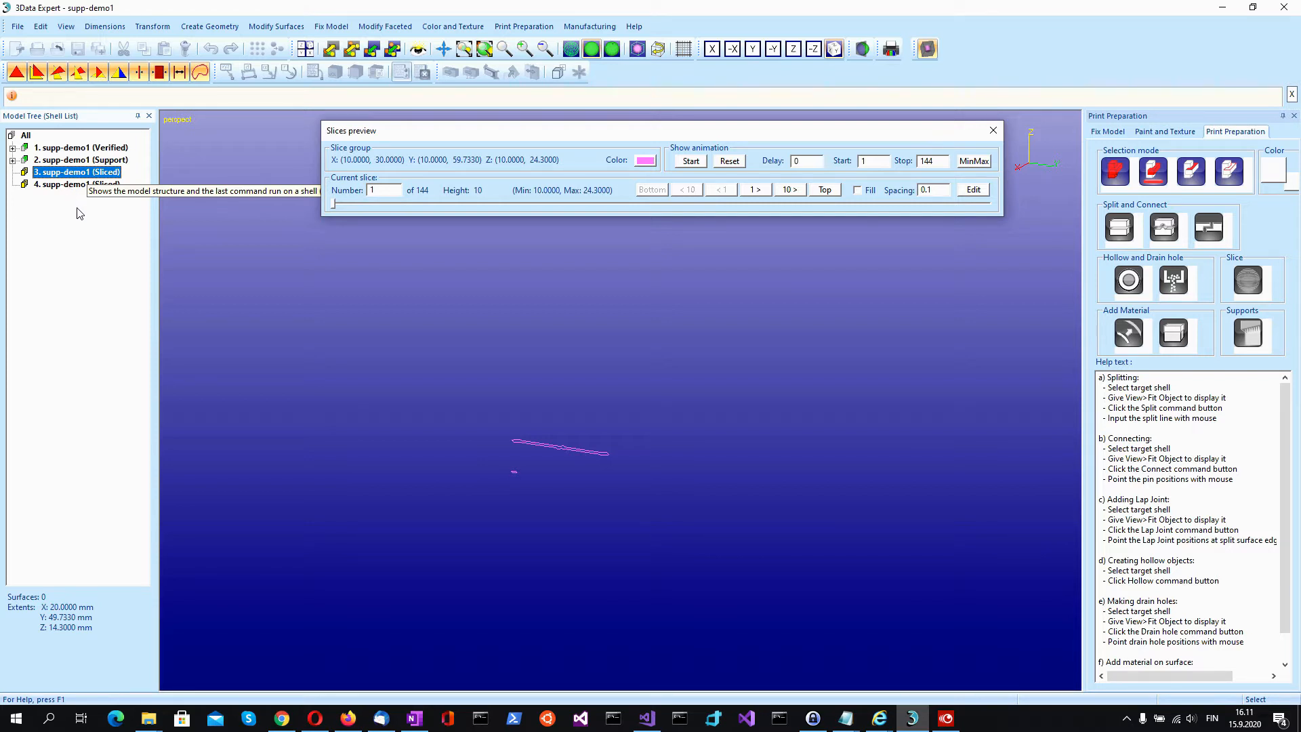
key("F10")
key("F10")
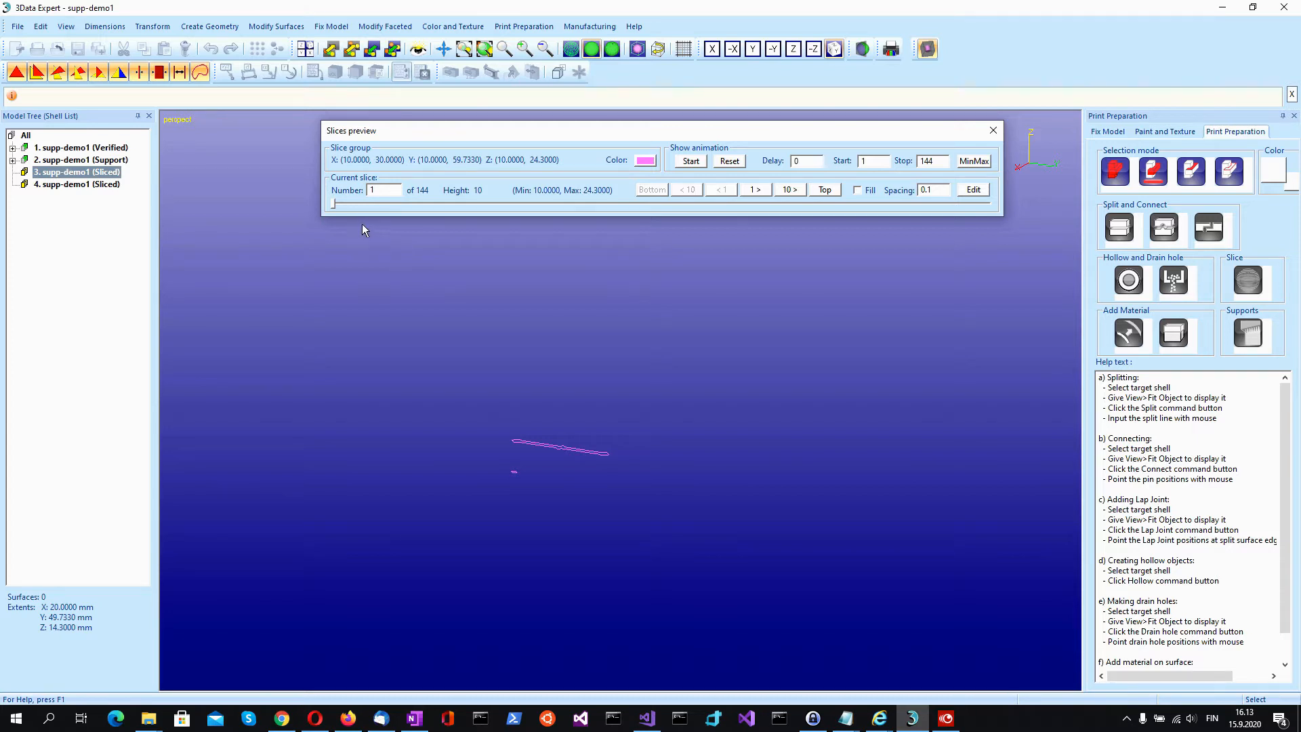
left_click_drag(333, 206, 427, 210)
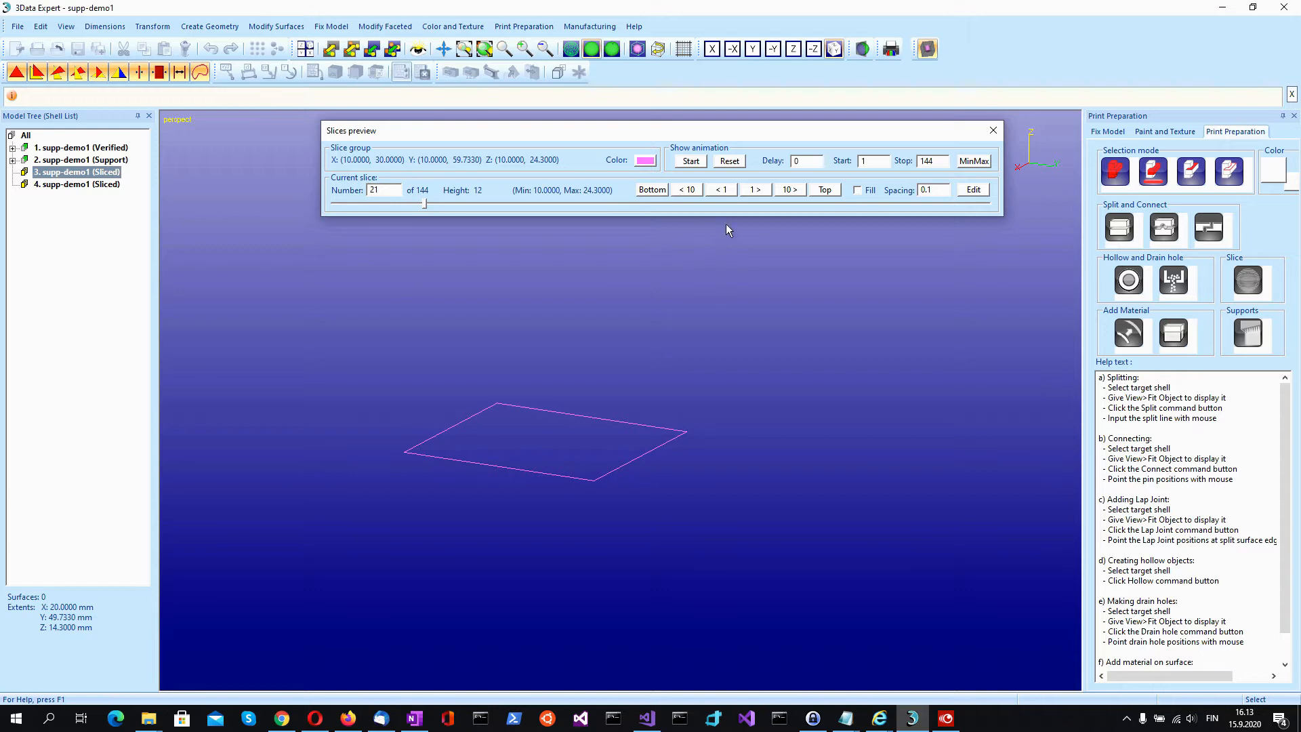
left_click(757, 191)
left_click(758, 193)
left_click(757, 191)
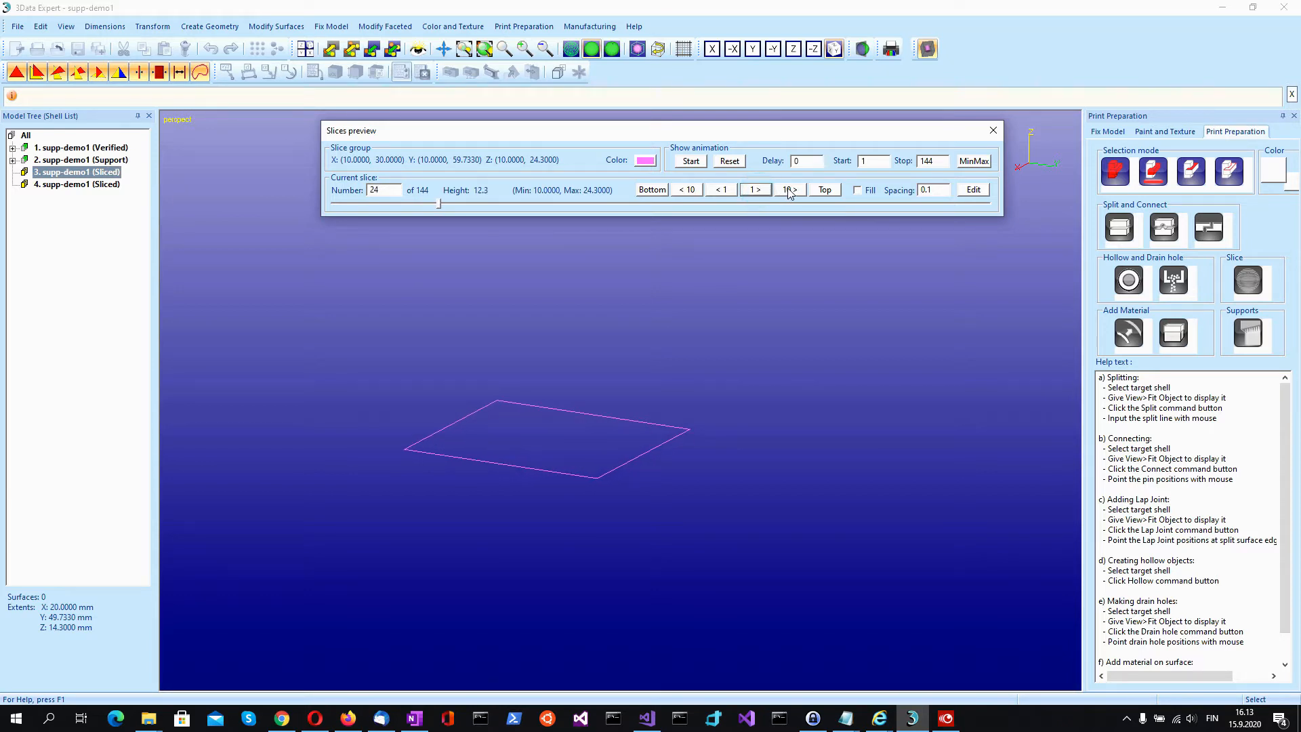
Advance the part's slice preview in steps of ten up to slice 124.
left_click(787, 190)
left_click(787, 189)
left_click(787, 190)
left_click(787, 189)
left_click(787, 190)
left_click(787, 190)
left_click(787, 189)
left_click(787, 189)
left_click(787, 190)
left_click(788, 190)
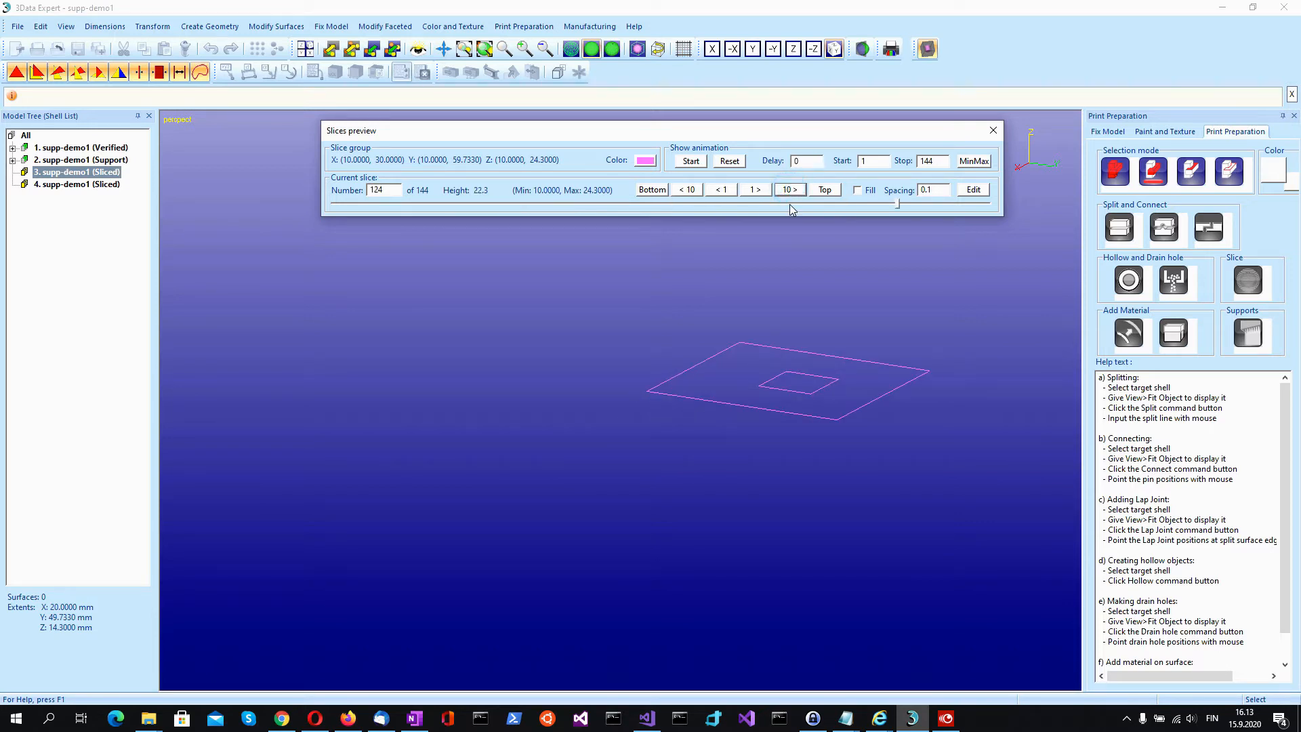
View the part's bottom and top slices, return to the bottom one, and play the animation of slices 1 to 144.
left_click(654, 190)
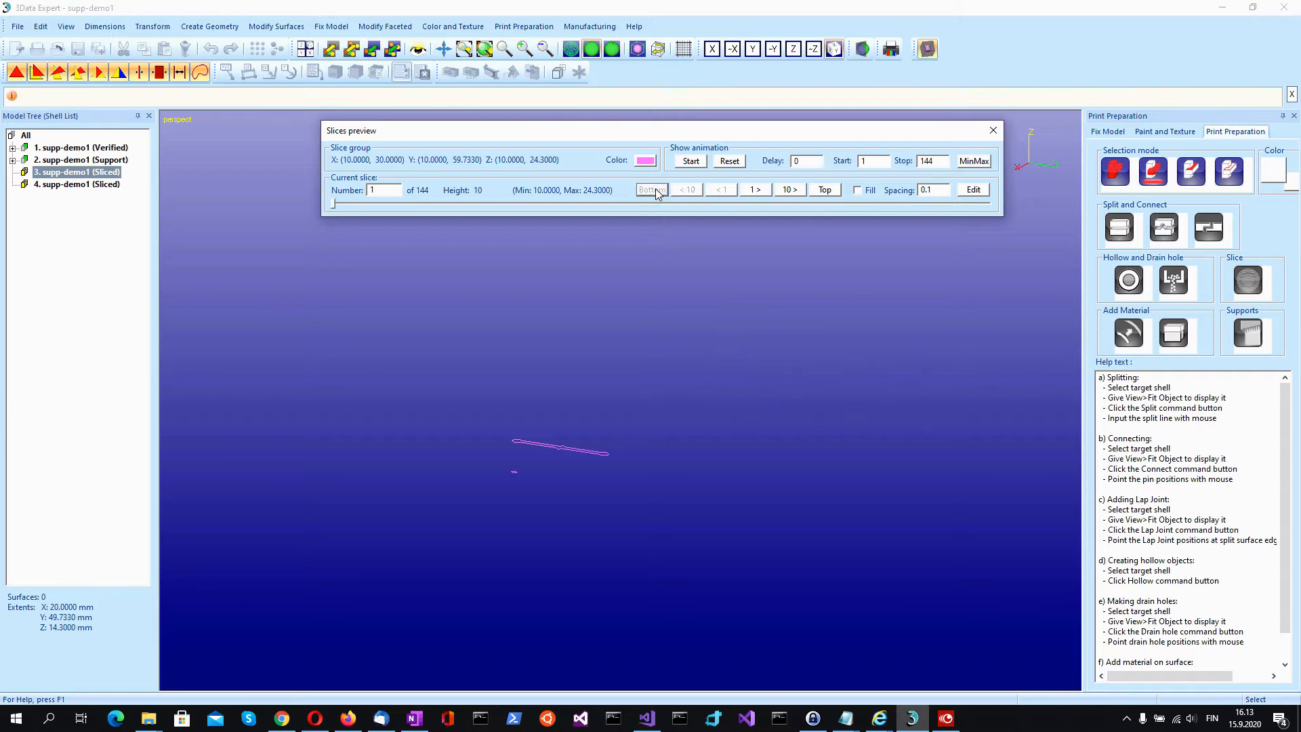
left_click(825, 190)
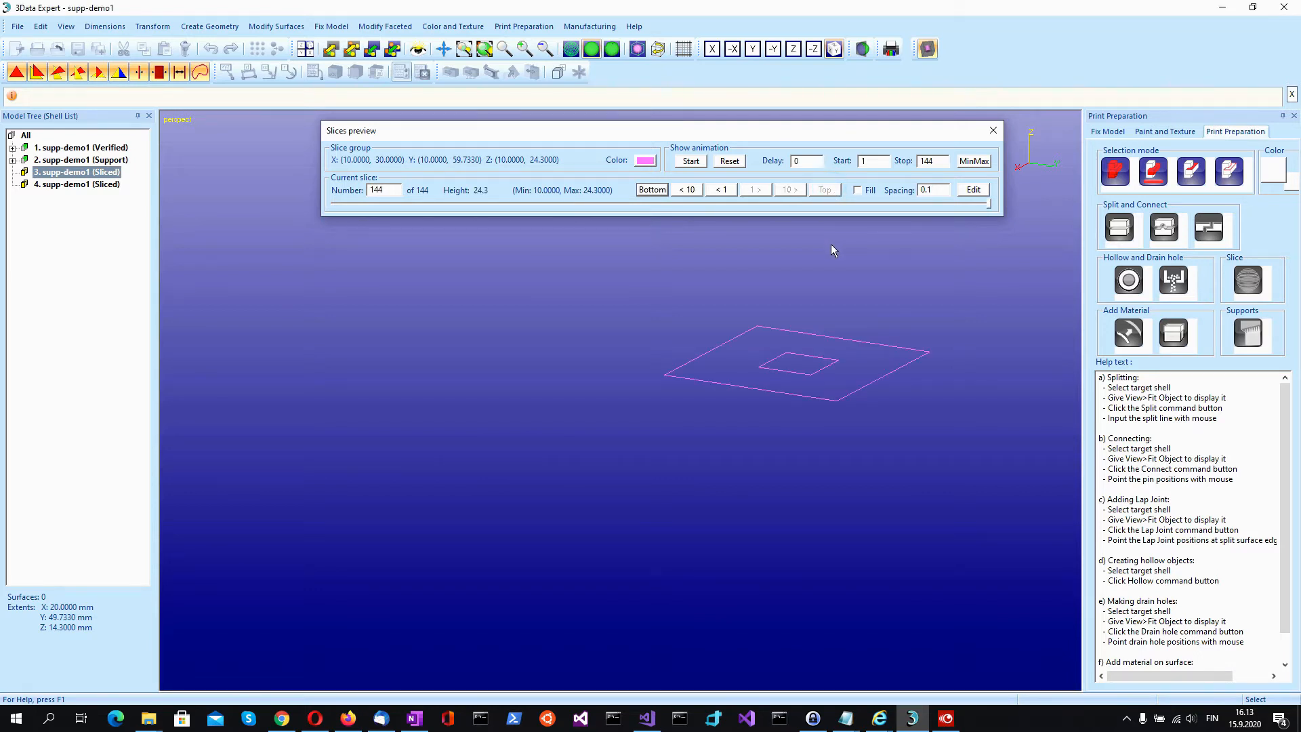
left_click(654, 190)
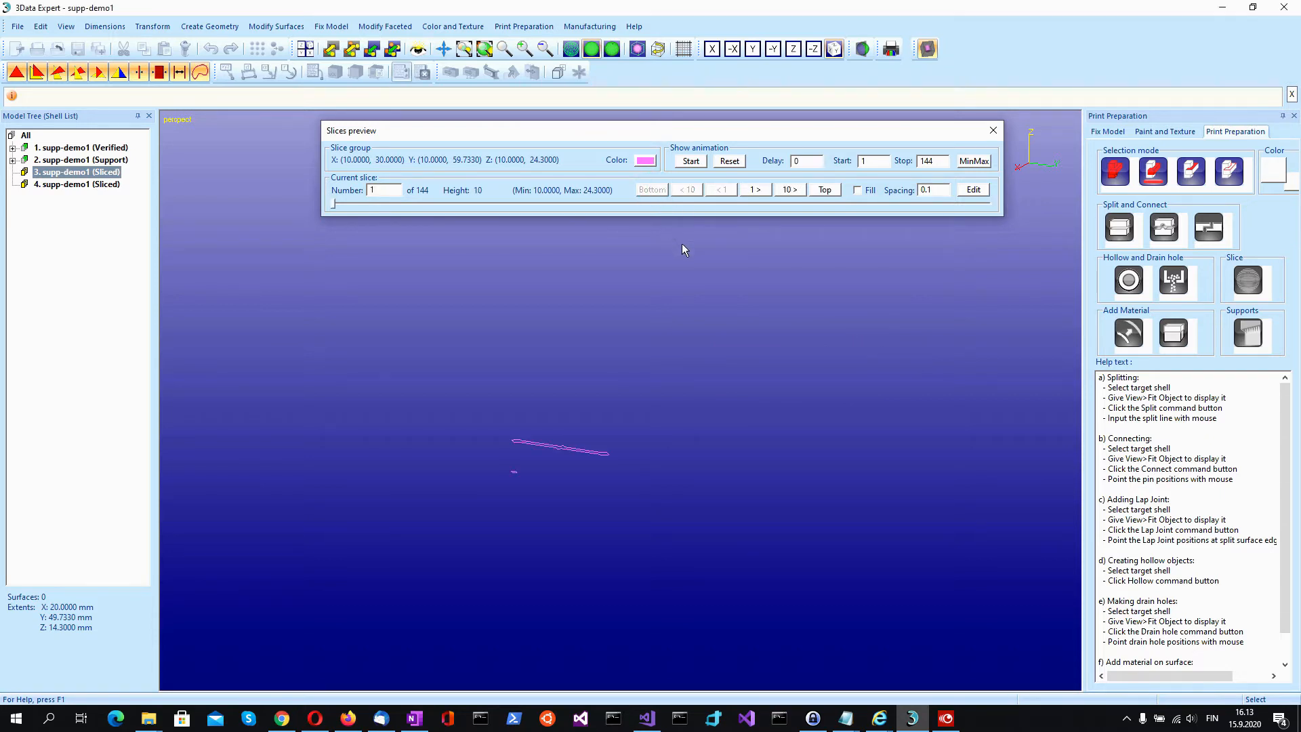
left_click(691, 161)
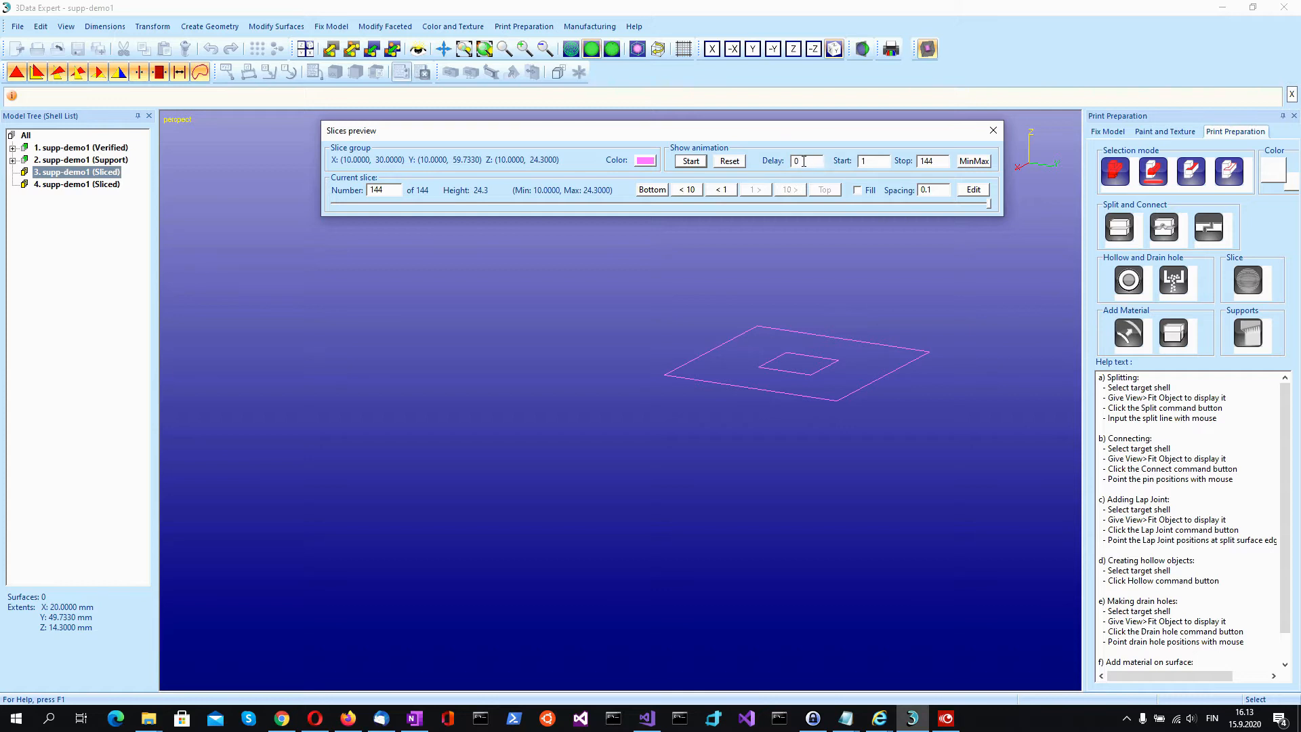
Play the part's slice animation with a delay of 10 and replay it with a delay of 100.
left_click(794, 161)
type("1")
left_click(692, 162)
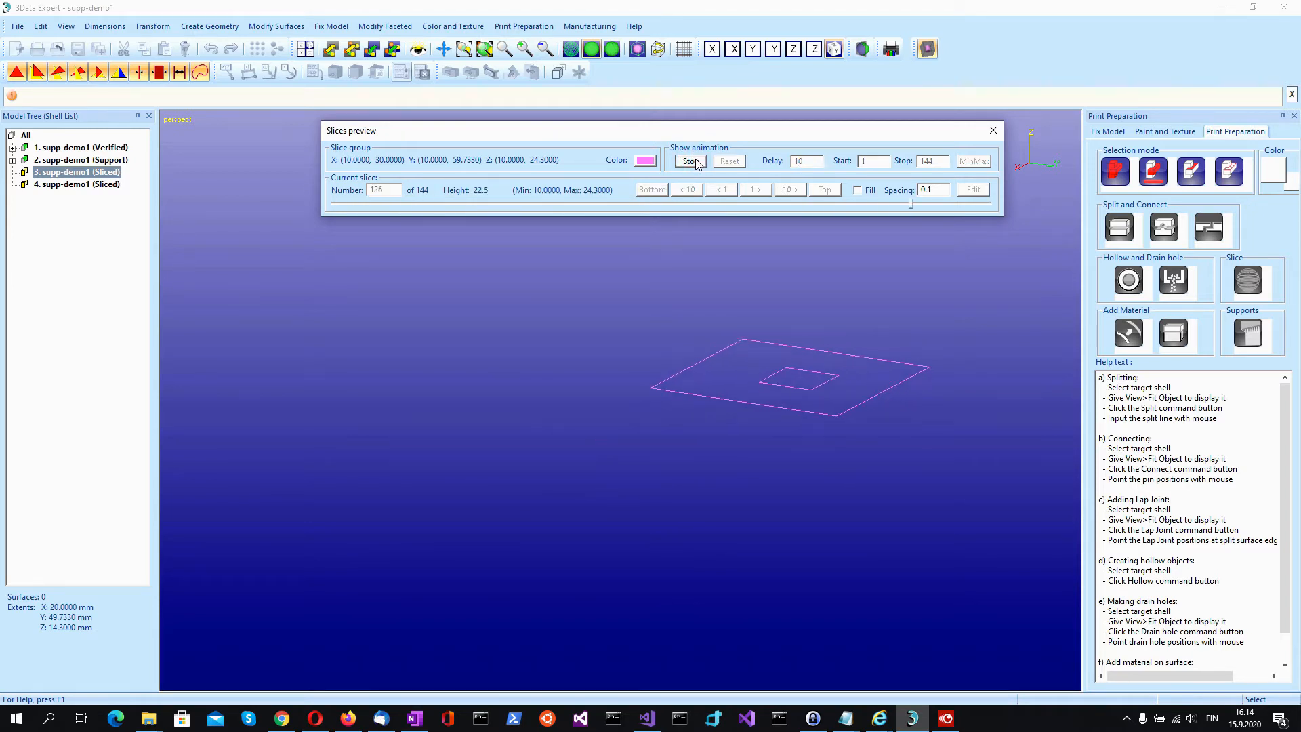
left_click(804, 161)
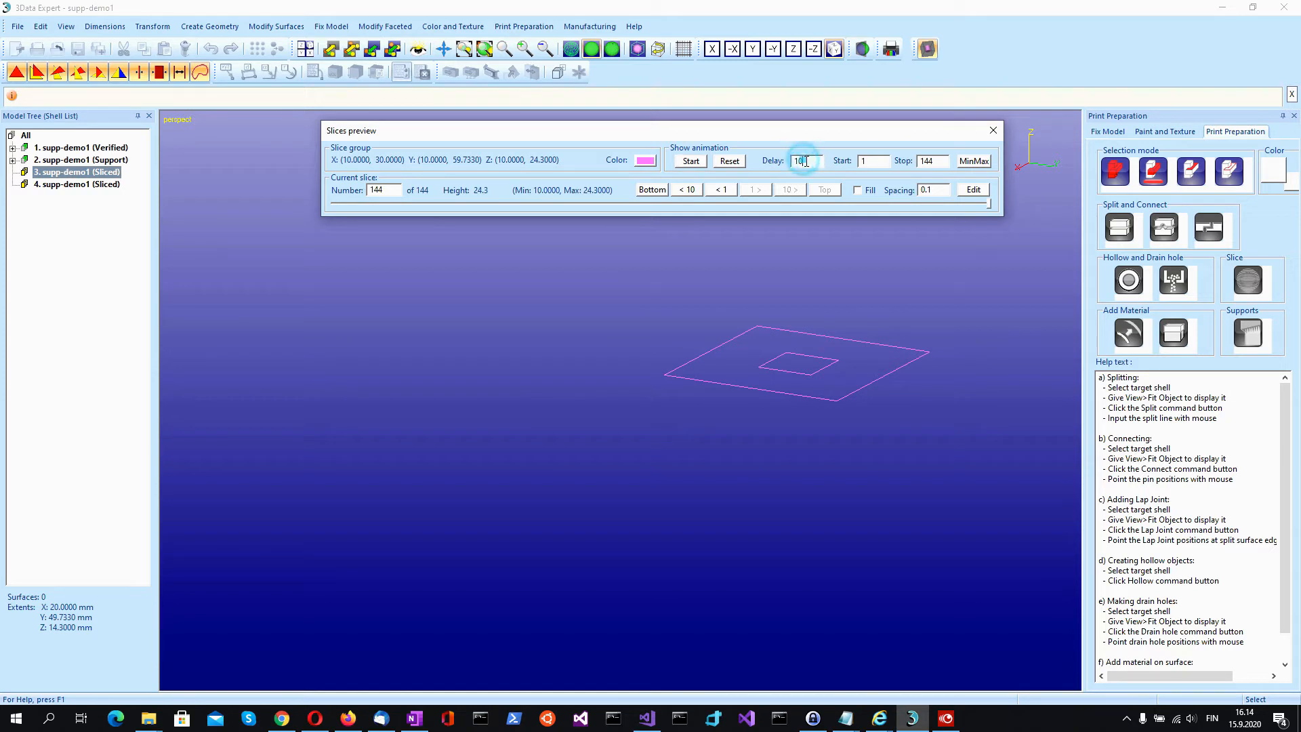
type("0")
left_click(691, 161)
key("F10")
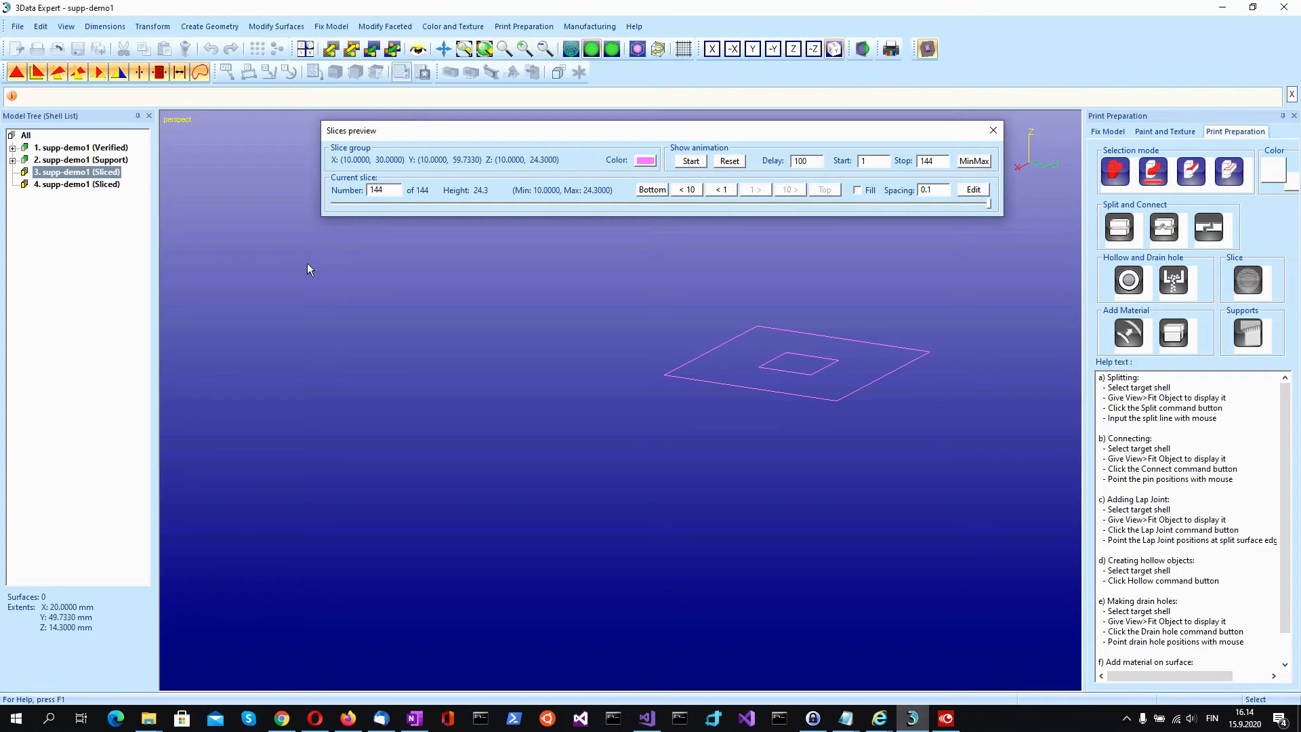
Preview the sliced support at slice 53 and set its slice color to green.
left_click(81, 184)
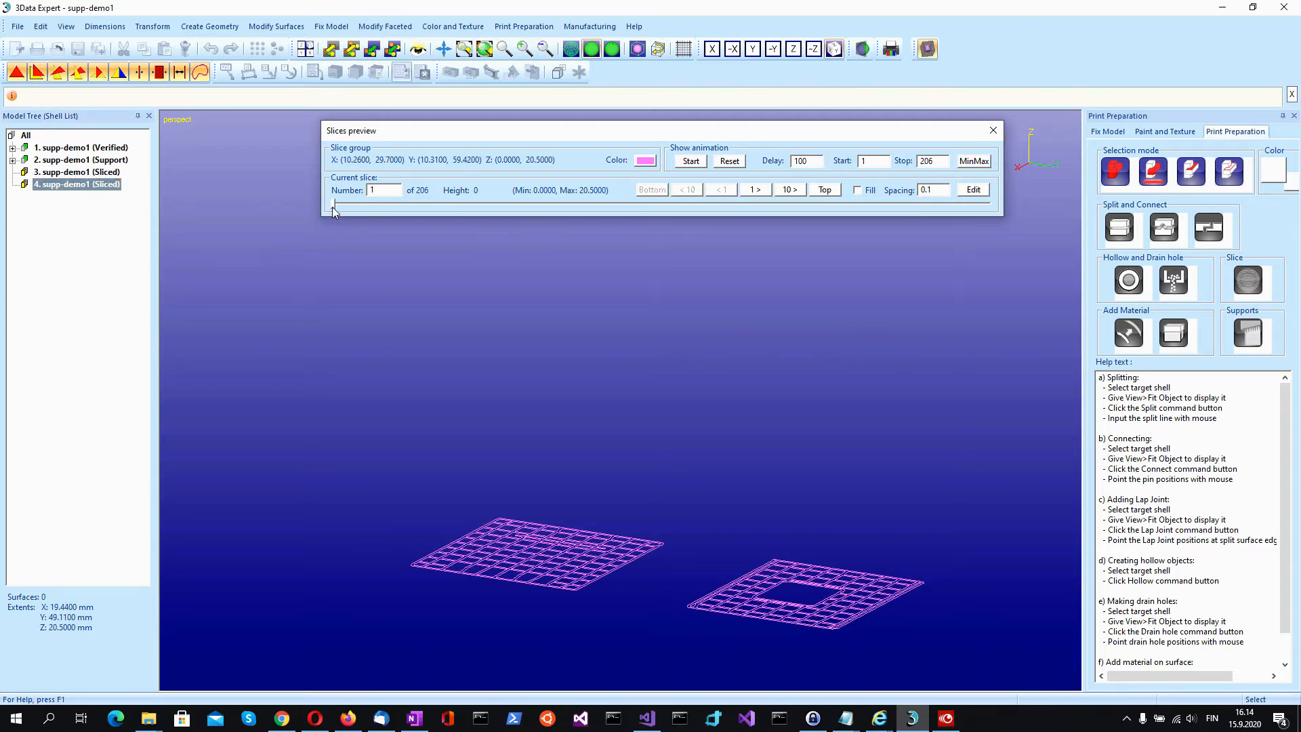
left_click_drag(332, 212, 500, 209)
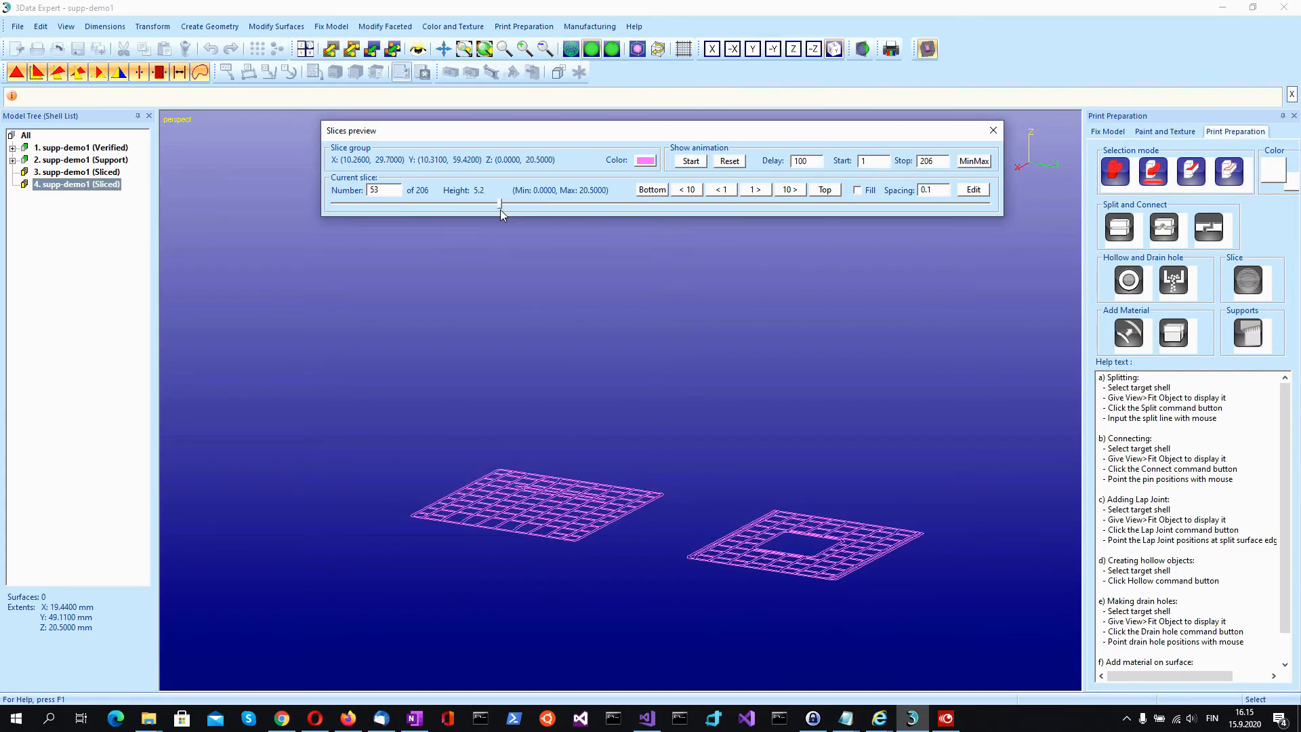
left_click(645, 162)
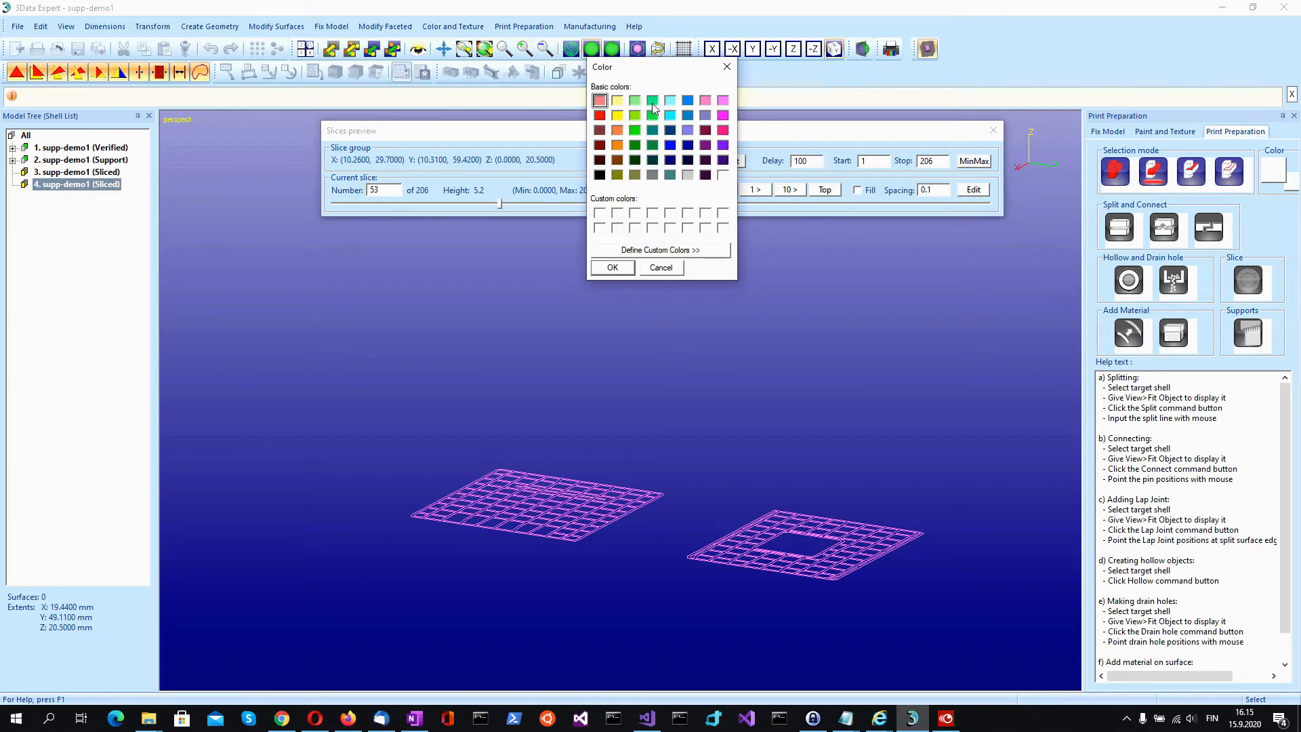
left_click(653, 102)
left_click(612, 267)
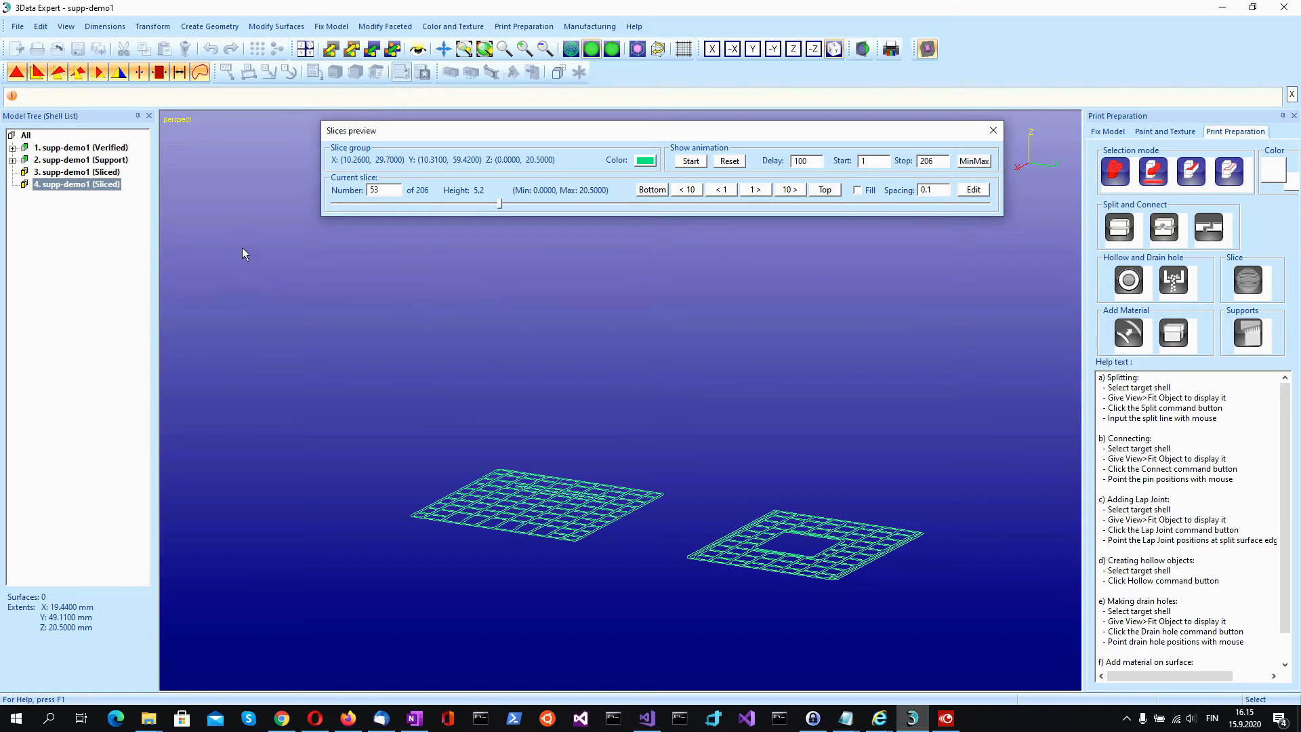
Move the support preview to slice 25, view it from above along Z, and advance to slice 95.
left_click_drag(502, 206, 409, 206)
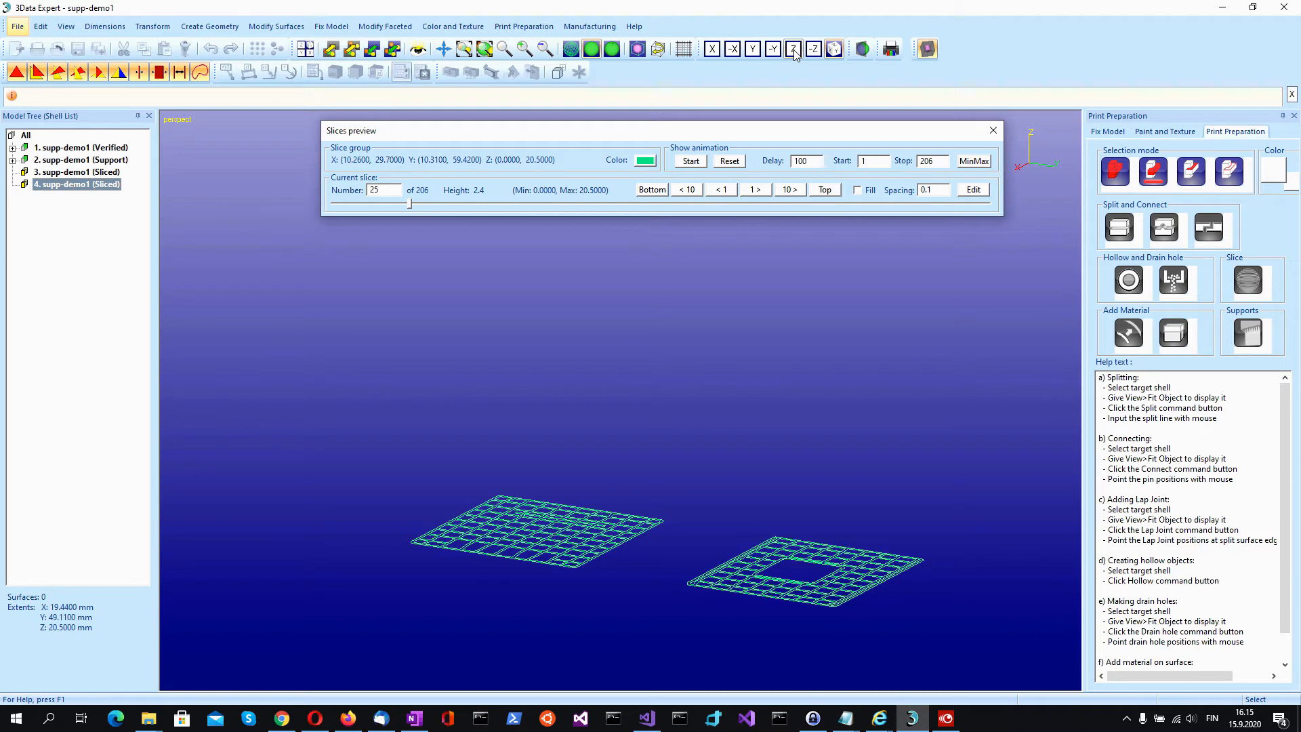
left_click(793, 49)
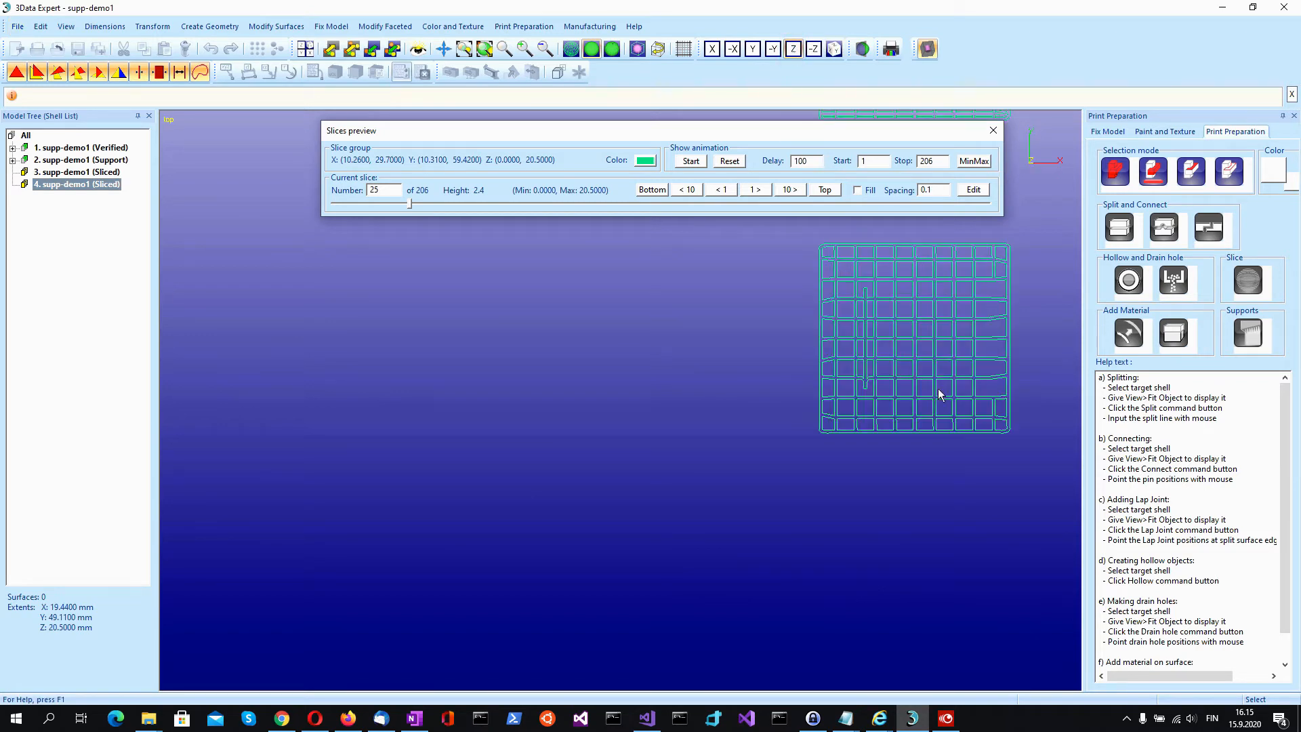
middle_click_drag(939, 389, 624, 547, "shift")
scroll(644, 577, "down", 2)
scroll(642, 574, "up", 1)
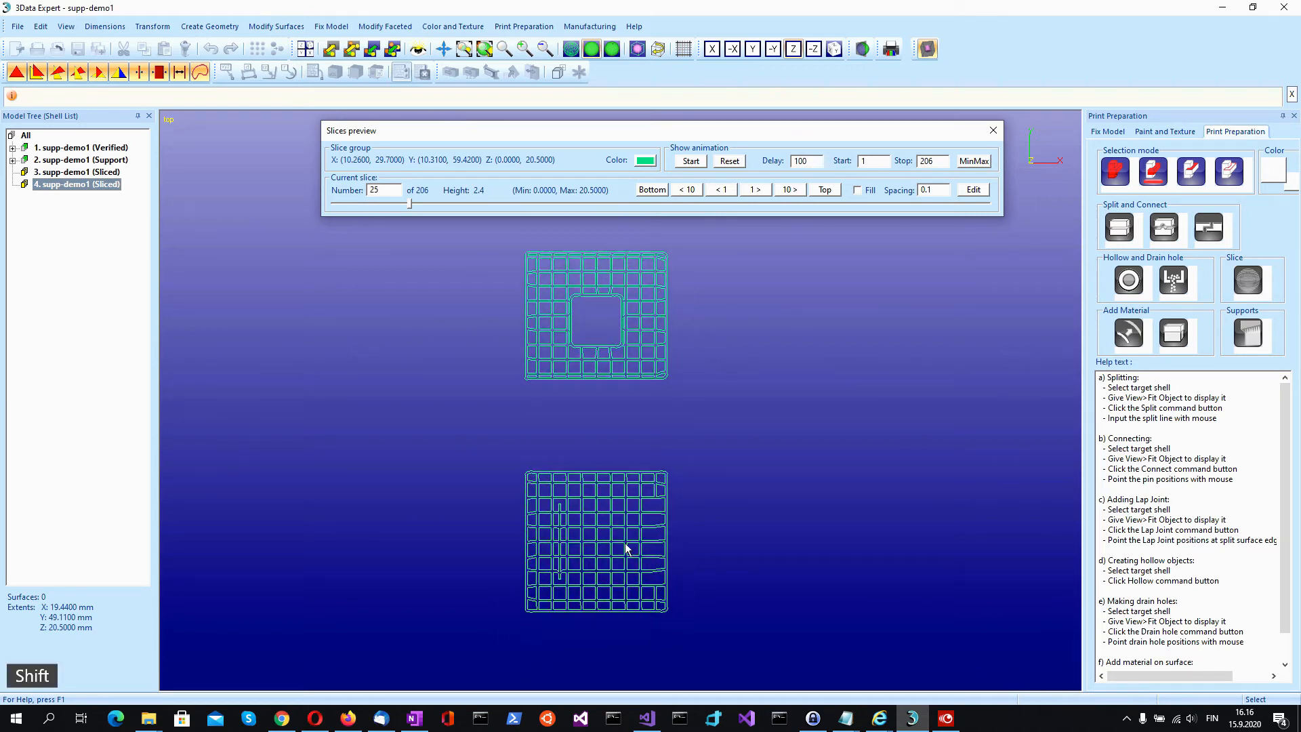
left_click_drag(409, 204, 632, 206)
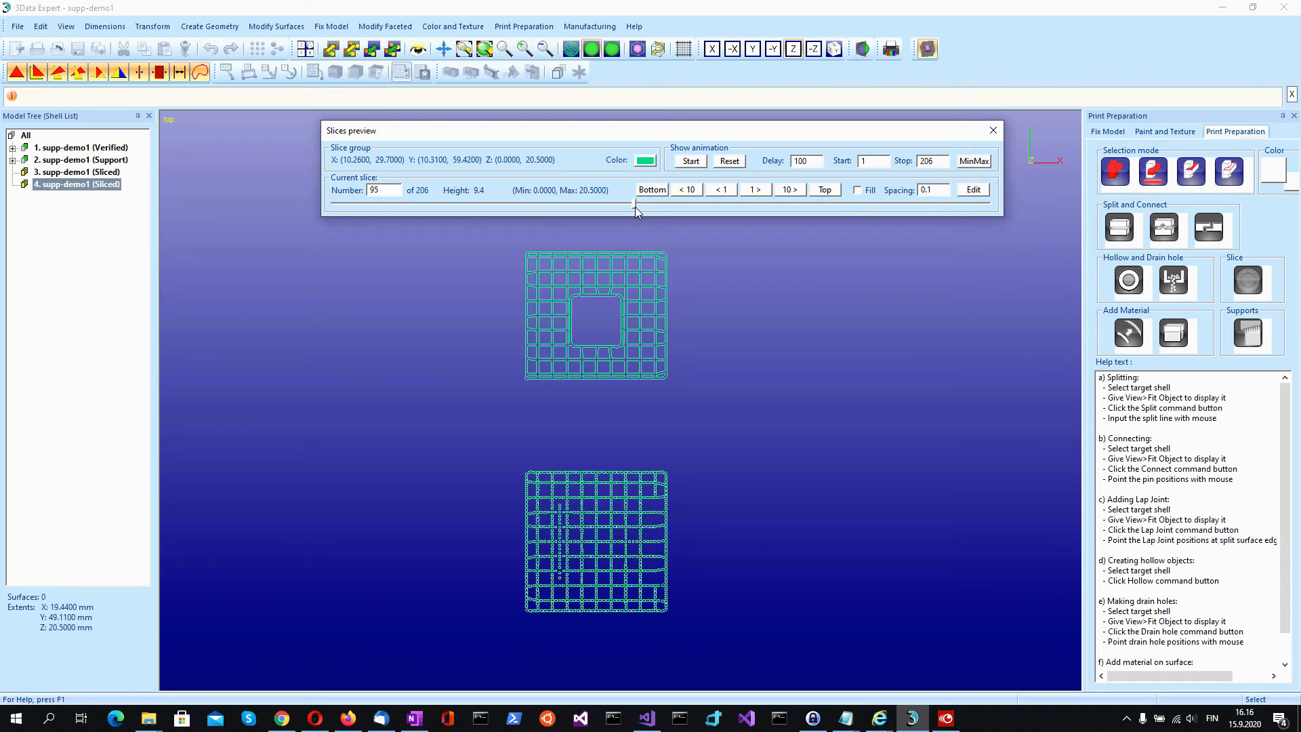
Preview the part's slices from above up to slice 56 and return to the perspective view.
left_click(95, 172)
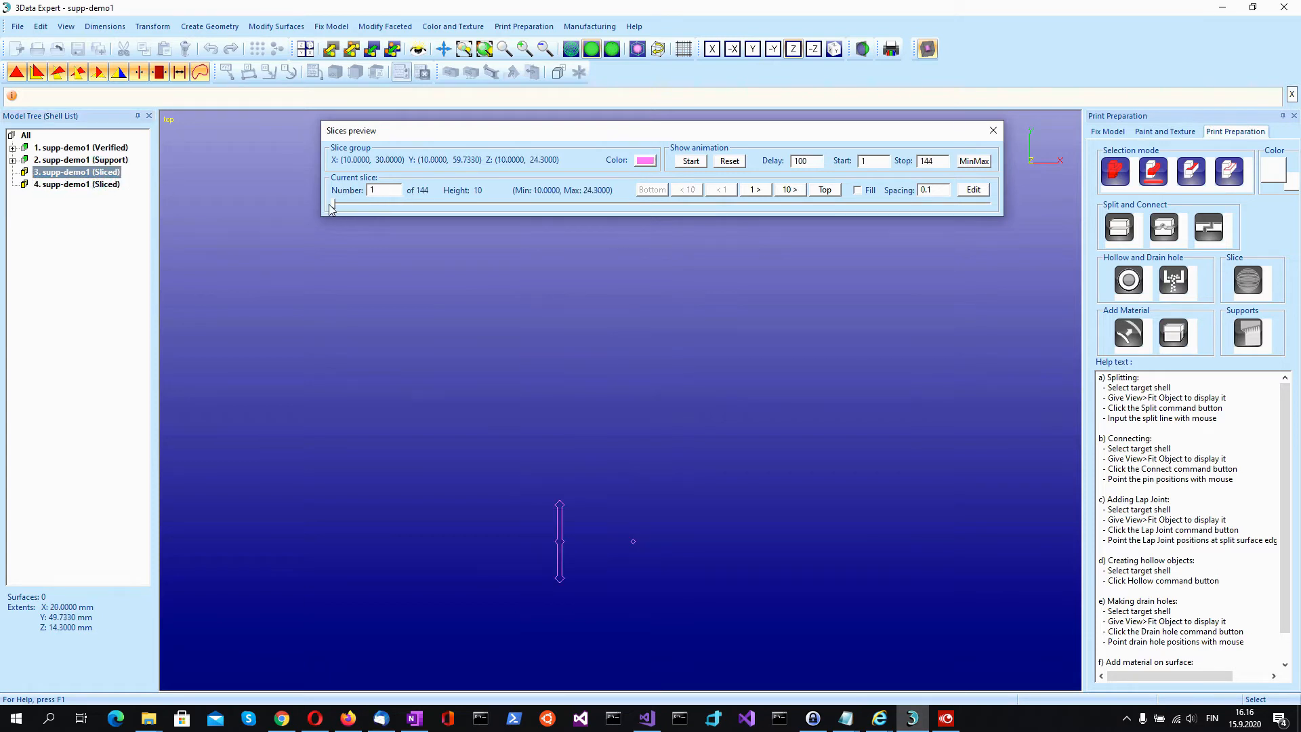
left_click_drag(334, 205, 584, 212)
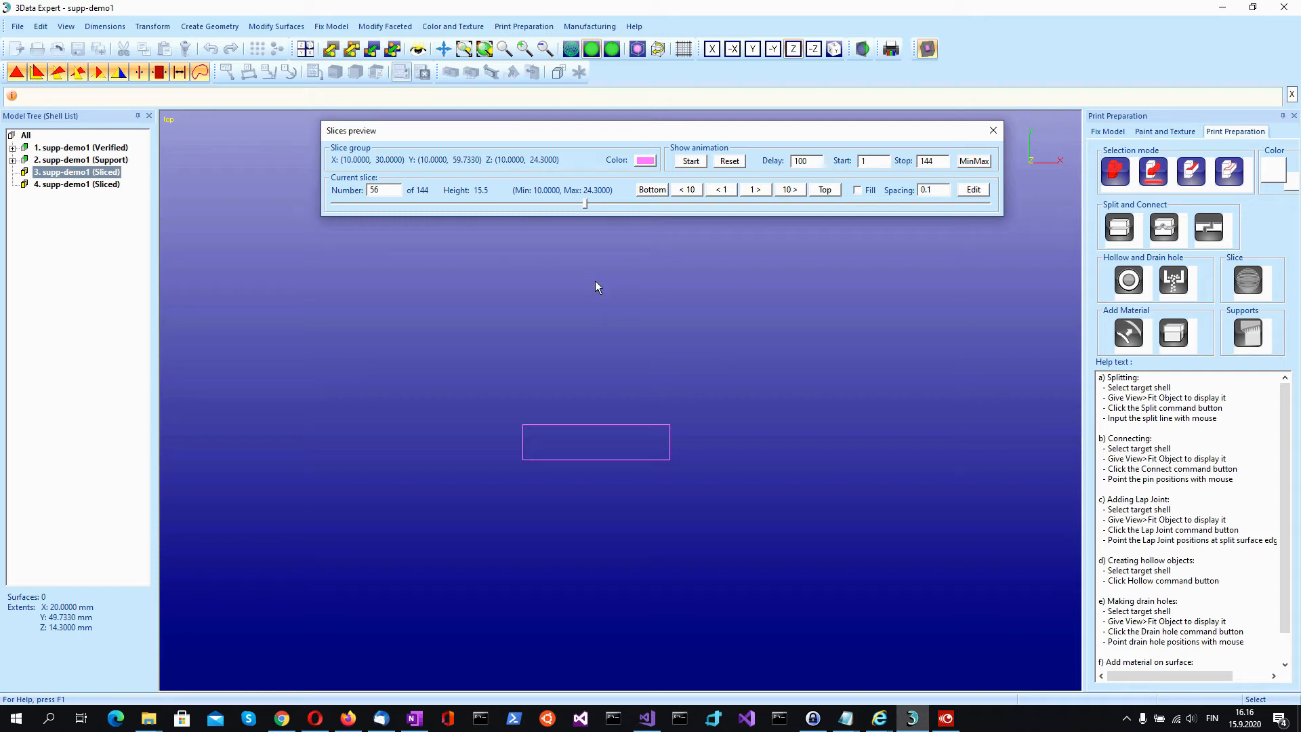
left_click(835, 49)
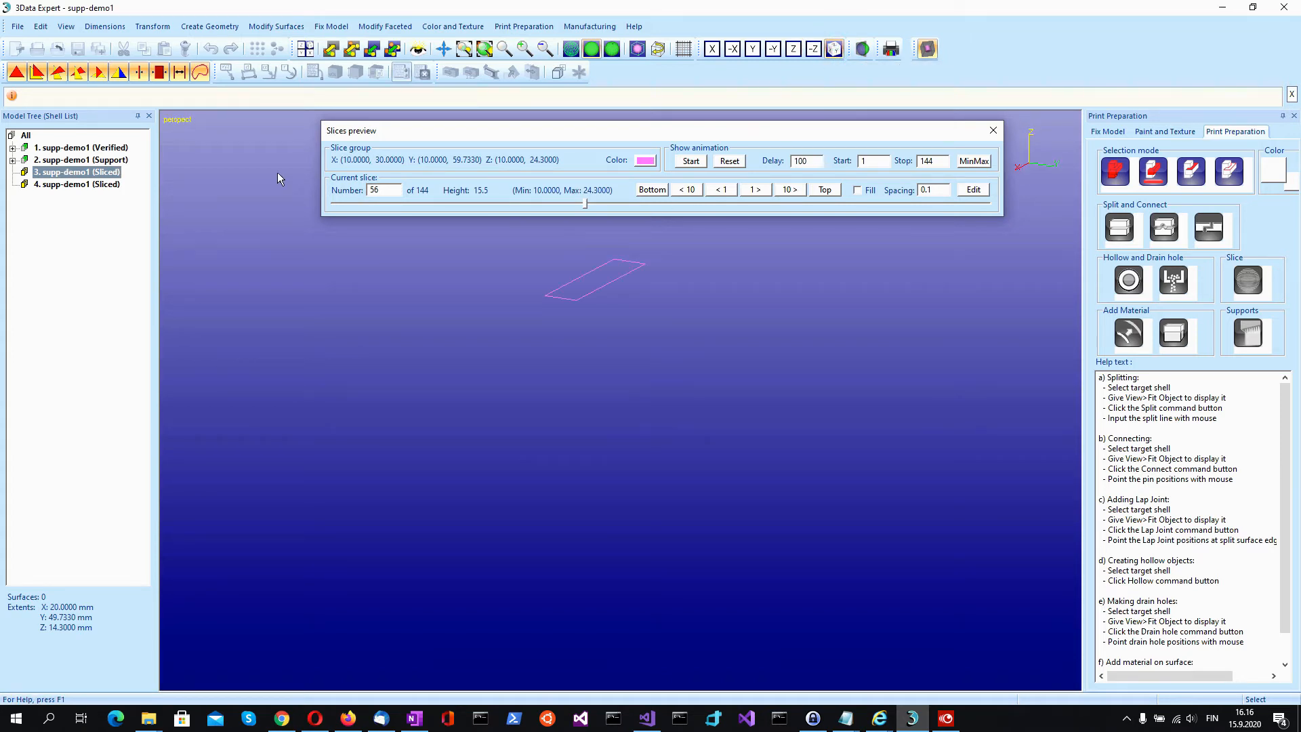
Display the verified part together with its slices and move the slice preview to slice 63.
left_click(139, 183)
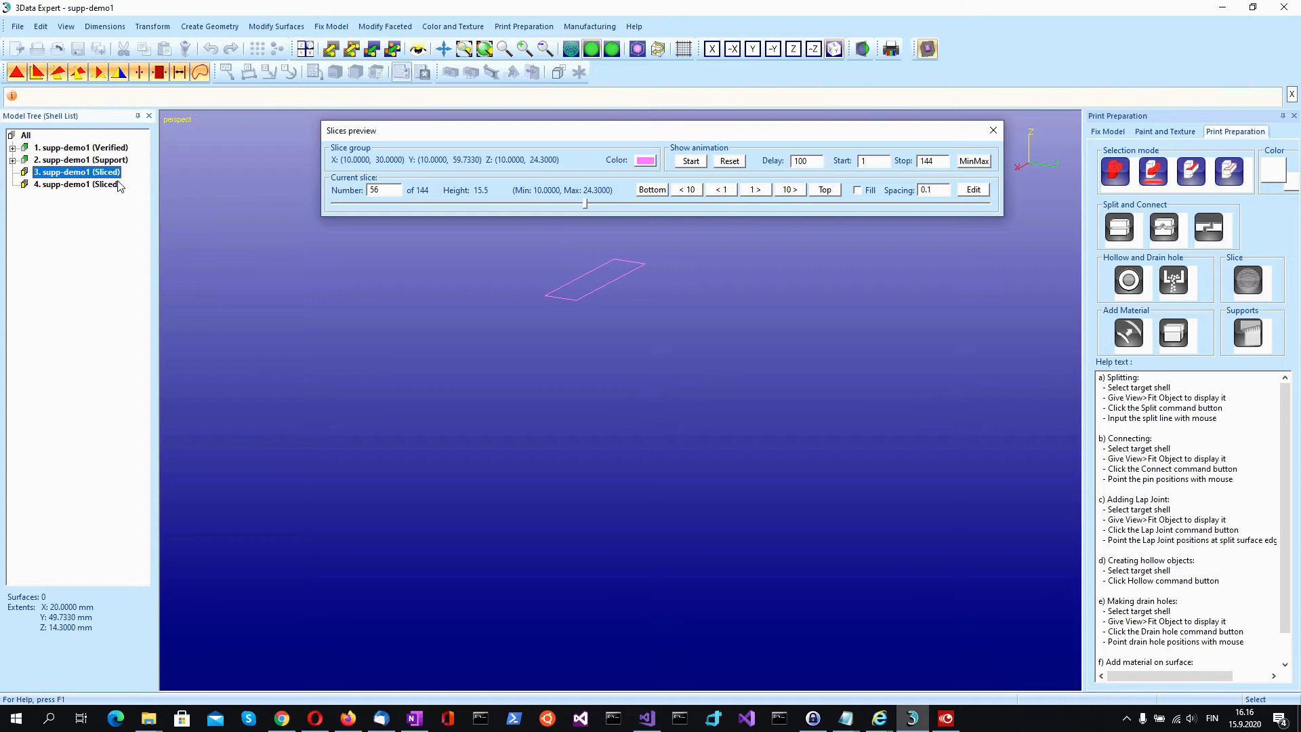
left_click(69, 148)
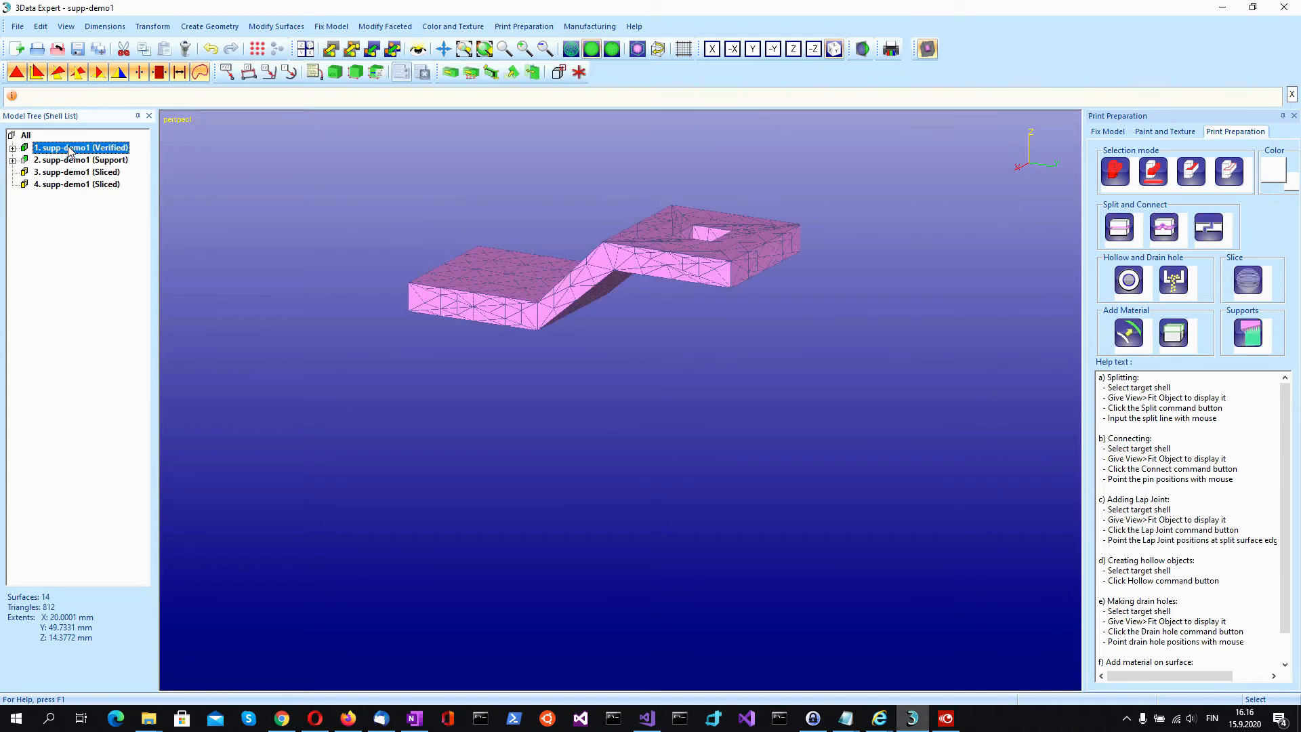
left_click(80, 148)
left_click(46, 173)
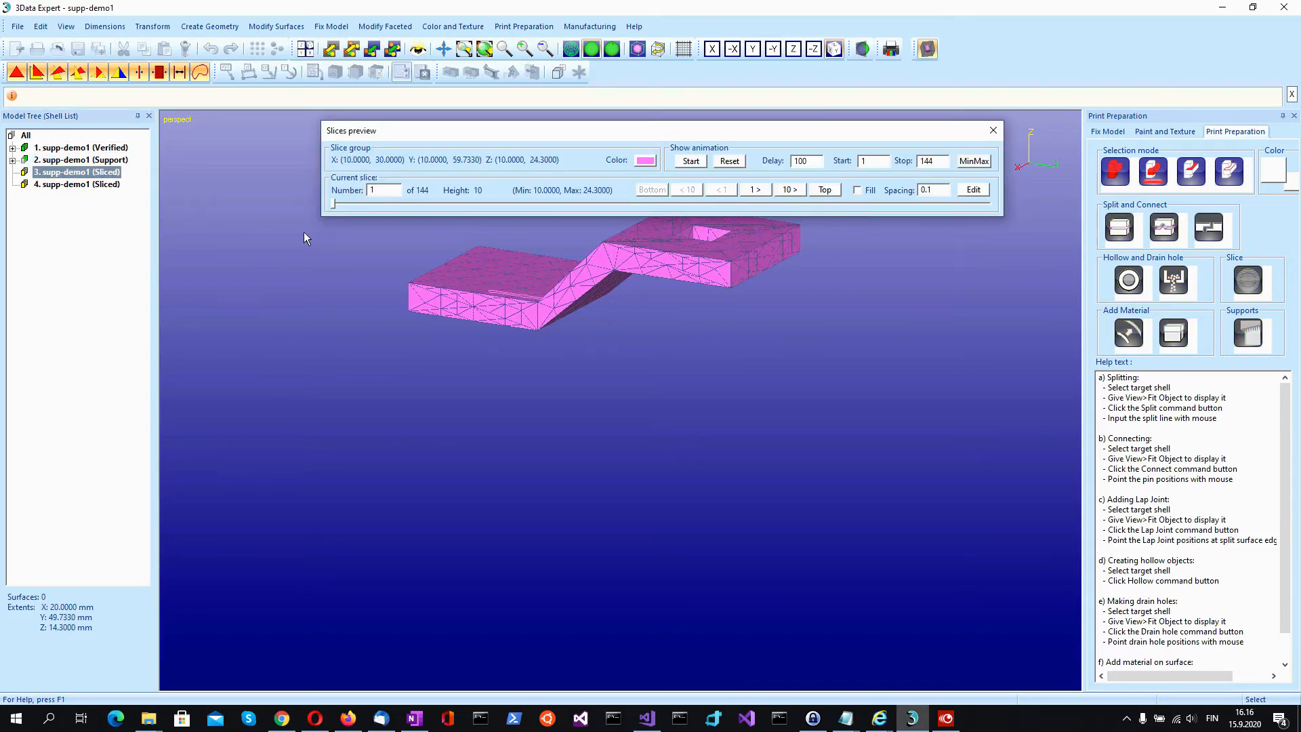
scroll(512, 247, "up", 3)
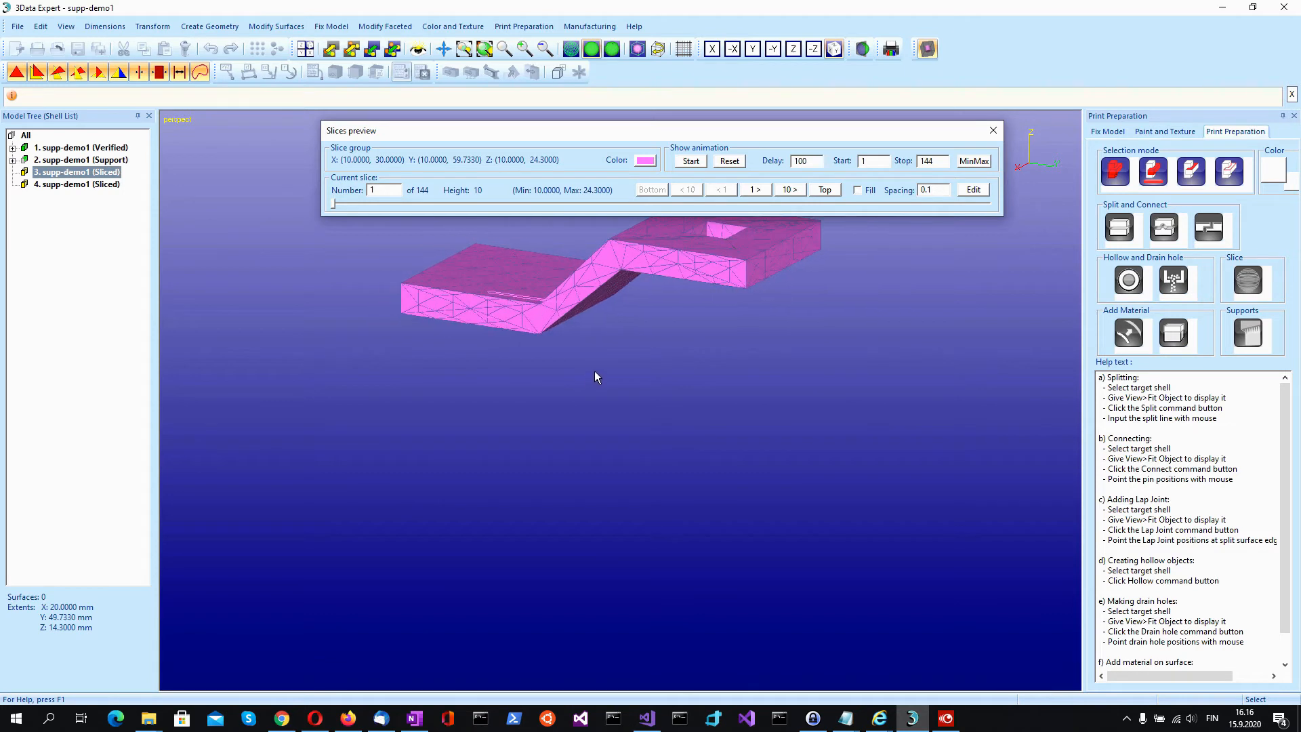
middle_click_drag(592, 363, 599, 444, "shift")
right_click_drag(598, 444, 598, 371, "shift")
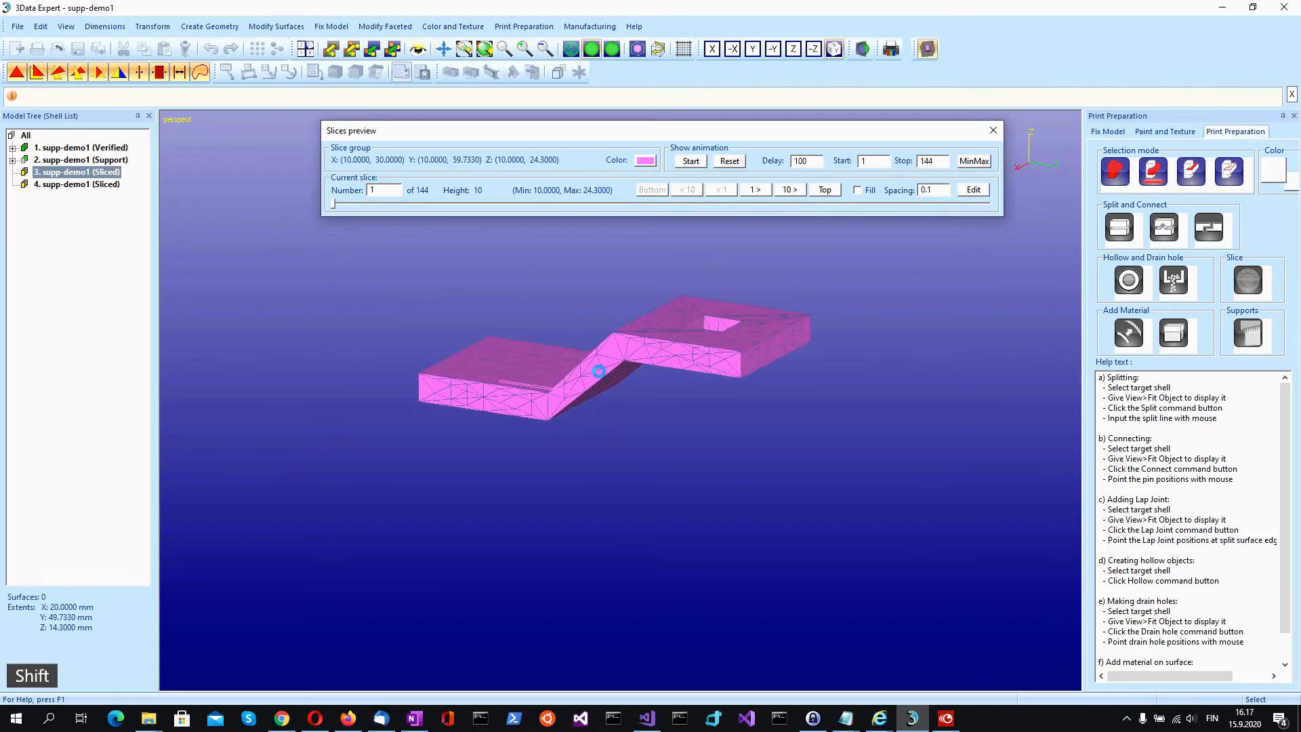
scroll(598, 371, "up", 3)
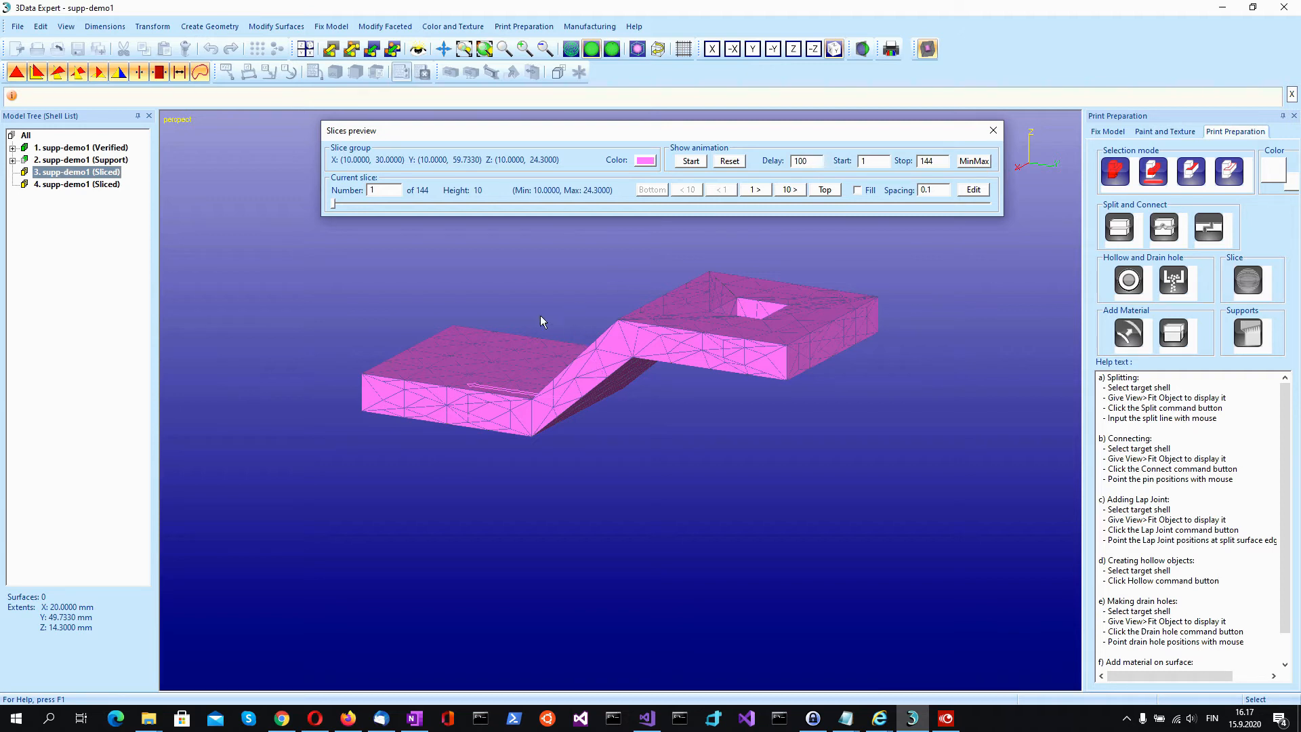
left_click_drag(334, 208, 617, 213)
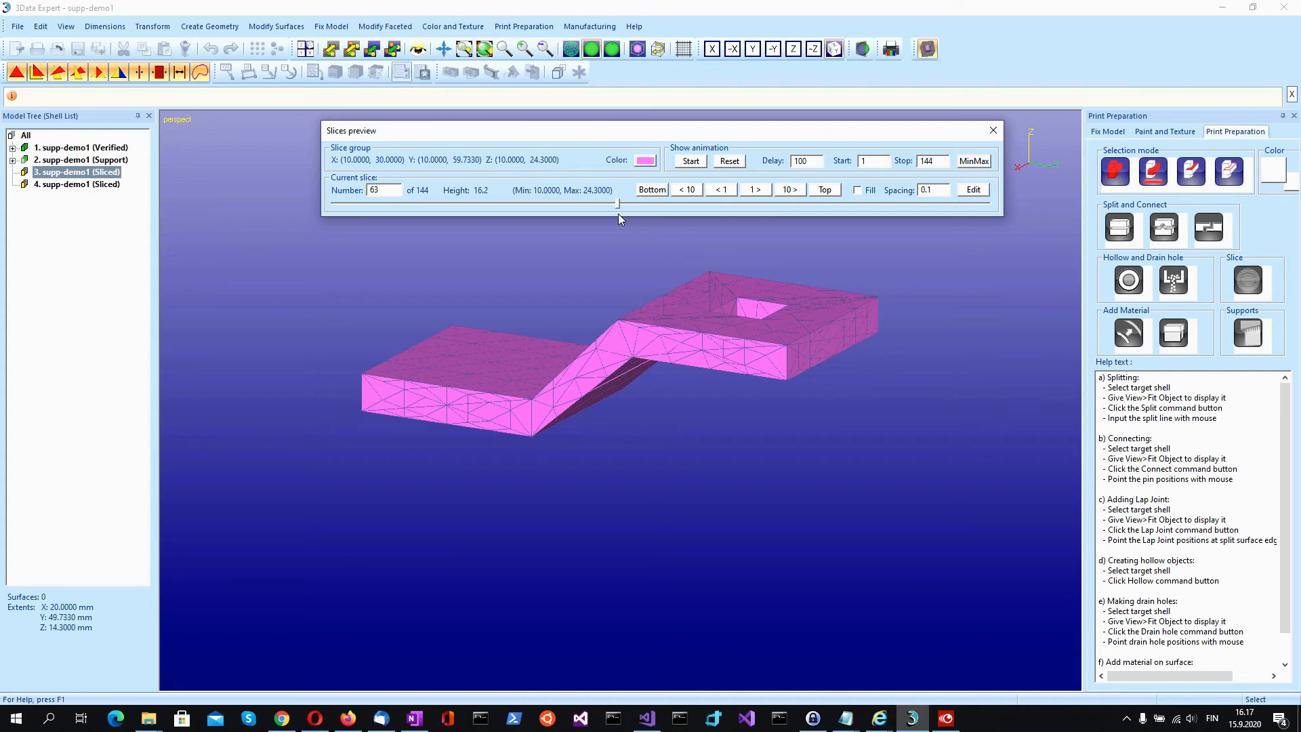
Set the color of the part's slices to orange.
left_click(645, 161)
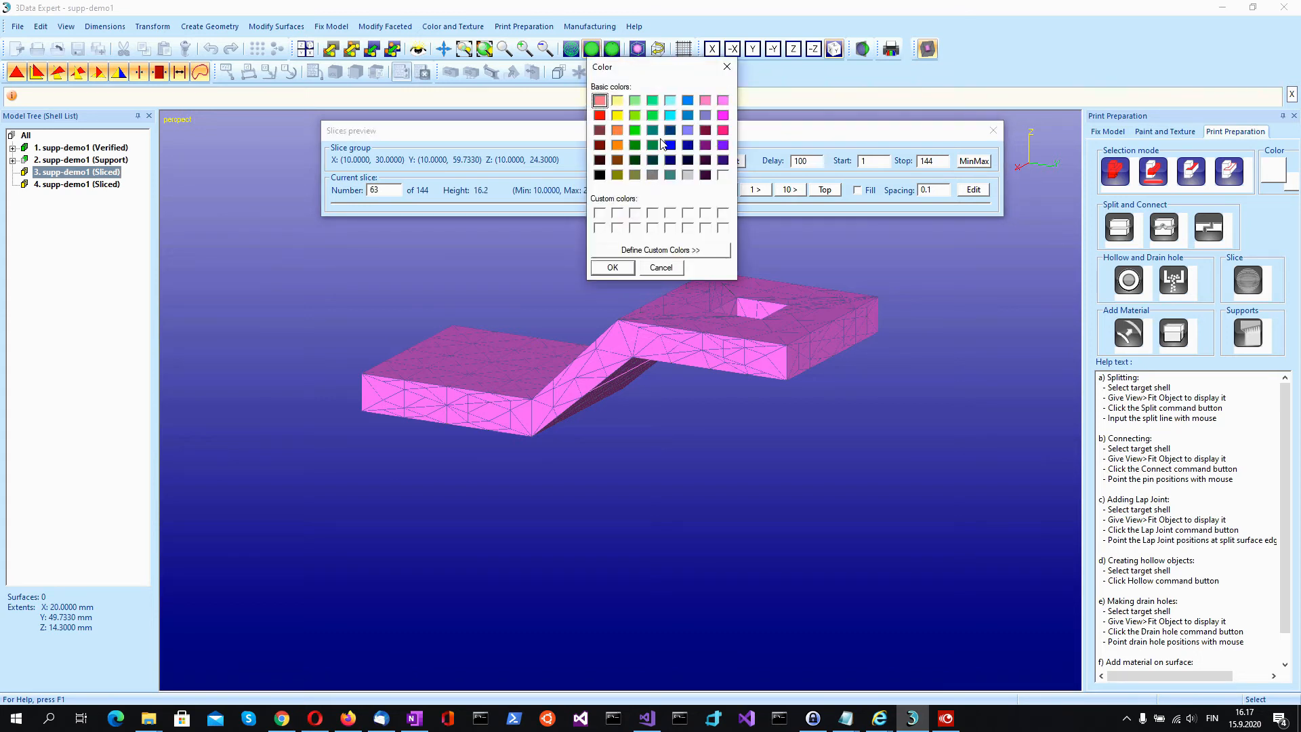
left_click(617, 129)
left_click(612, 267)
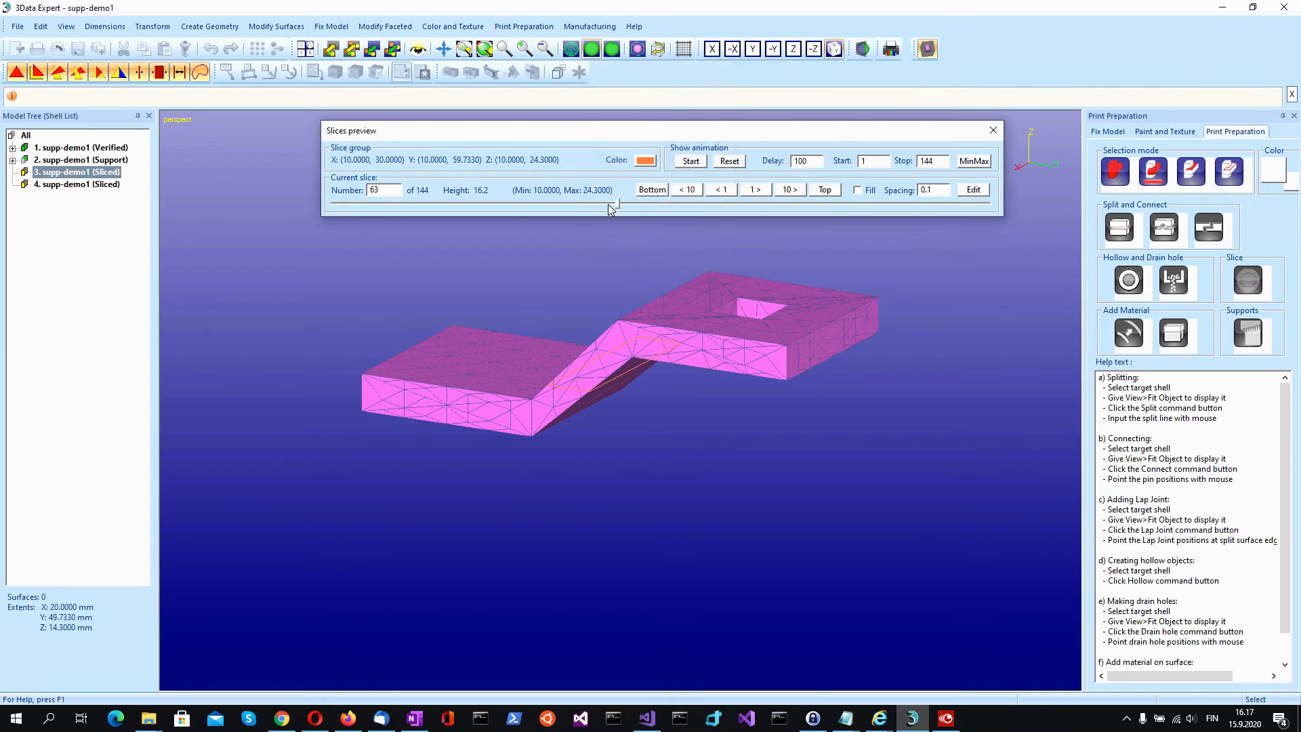
Move the part's slice preview to slice 119 and examine it against the solid part from above.
left_click_drag(617, 207, 875, 206)
left_click(793, 49)
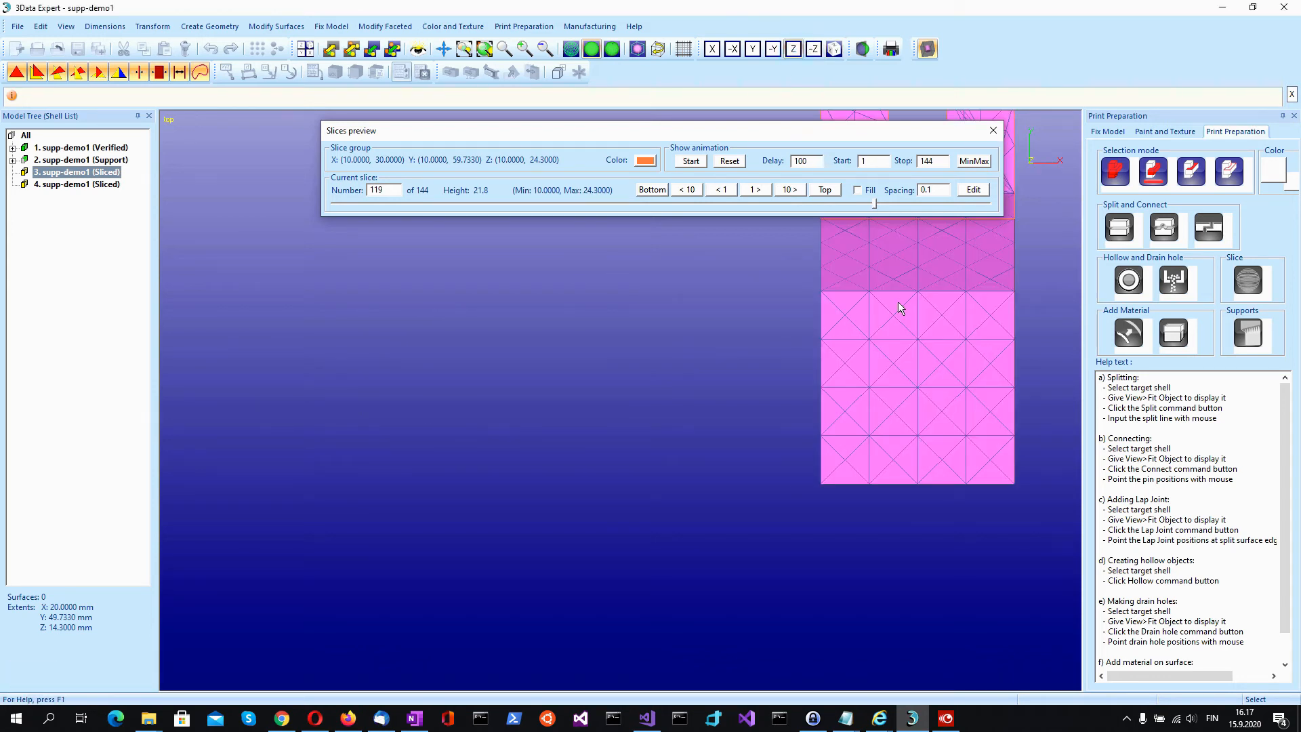
middle_click_drag(900, 303, 613, 526, "shift")
scroll(615, 519, "down", 8)
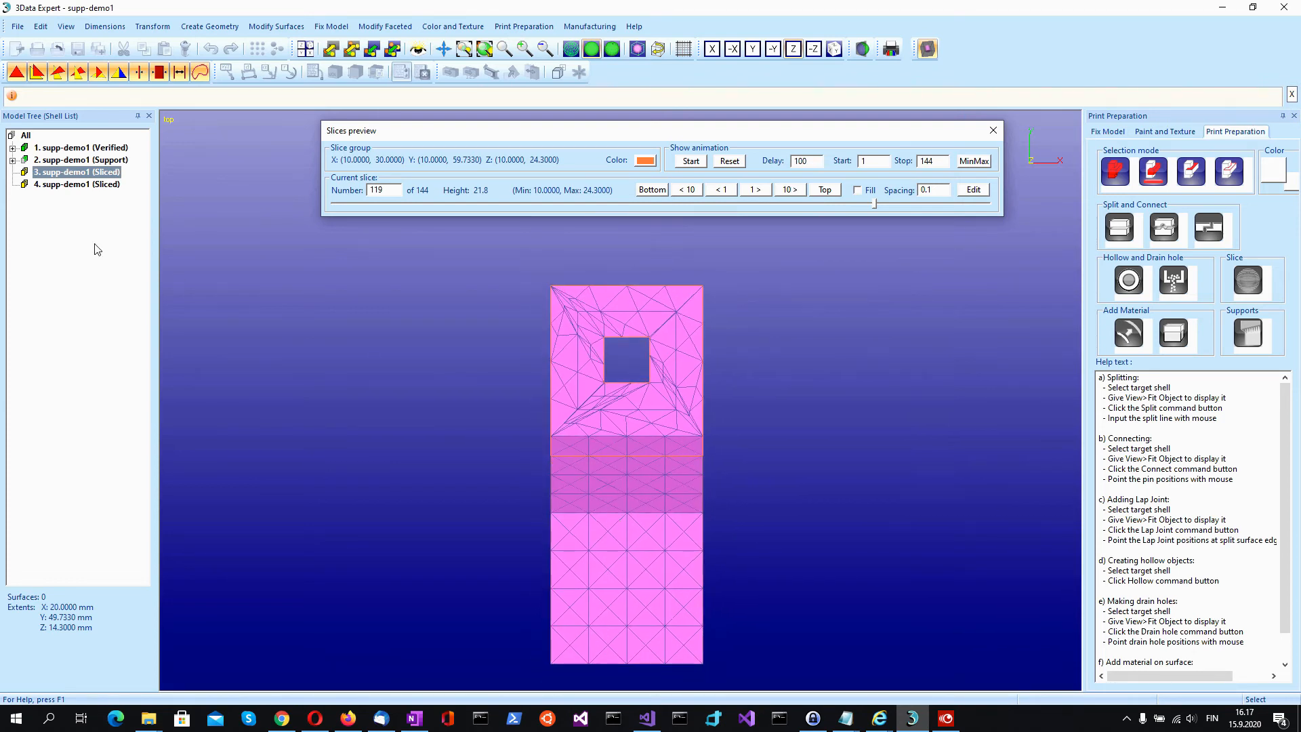
Show the part's slices without the solid part and move the preview back to a lower slice.
left_click(25, 172)
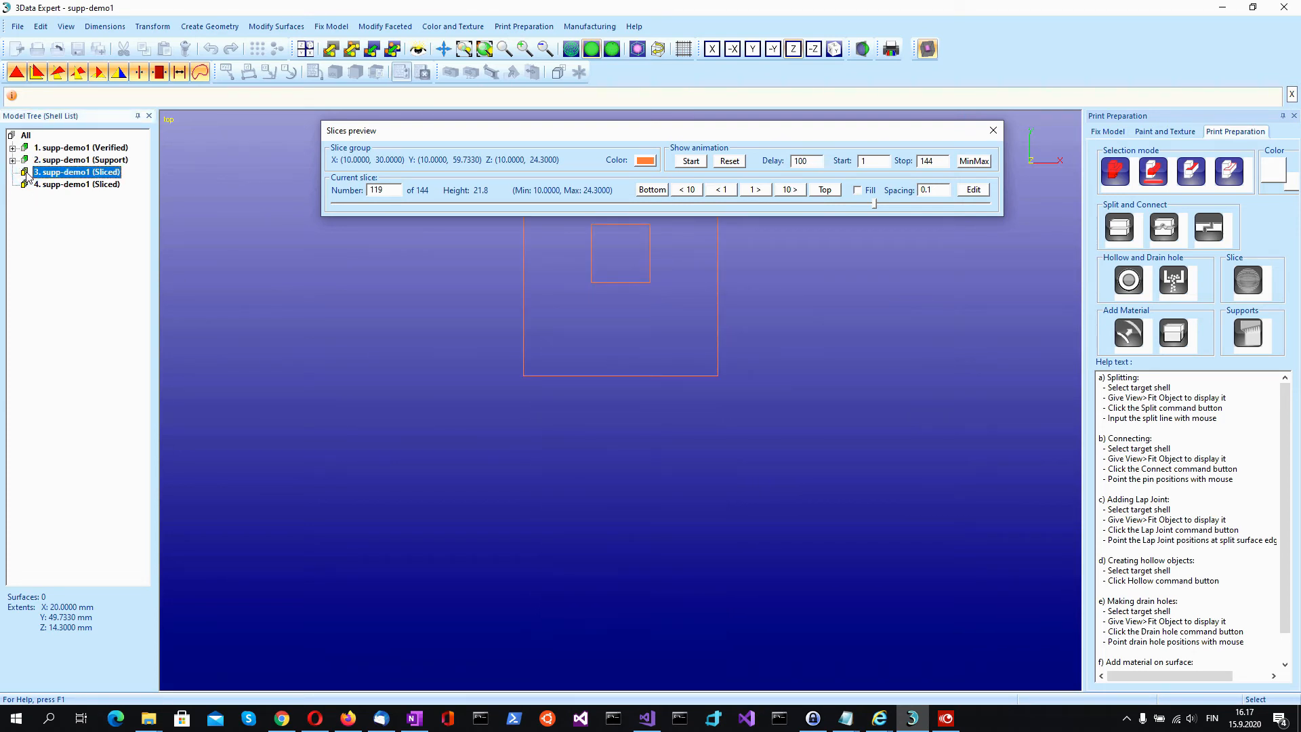
middle_click_drag(573, 317, 596, 413, "shift")
left_click_drag(872, 204, 531, 196)
Preview the support's slices from above, moving from the first slice through slice 21 to slice 101.
left_click(108, 184)
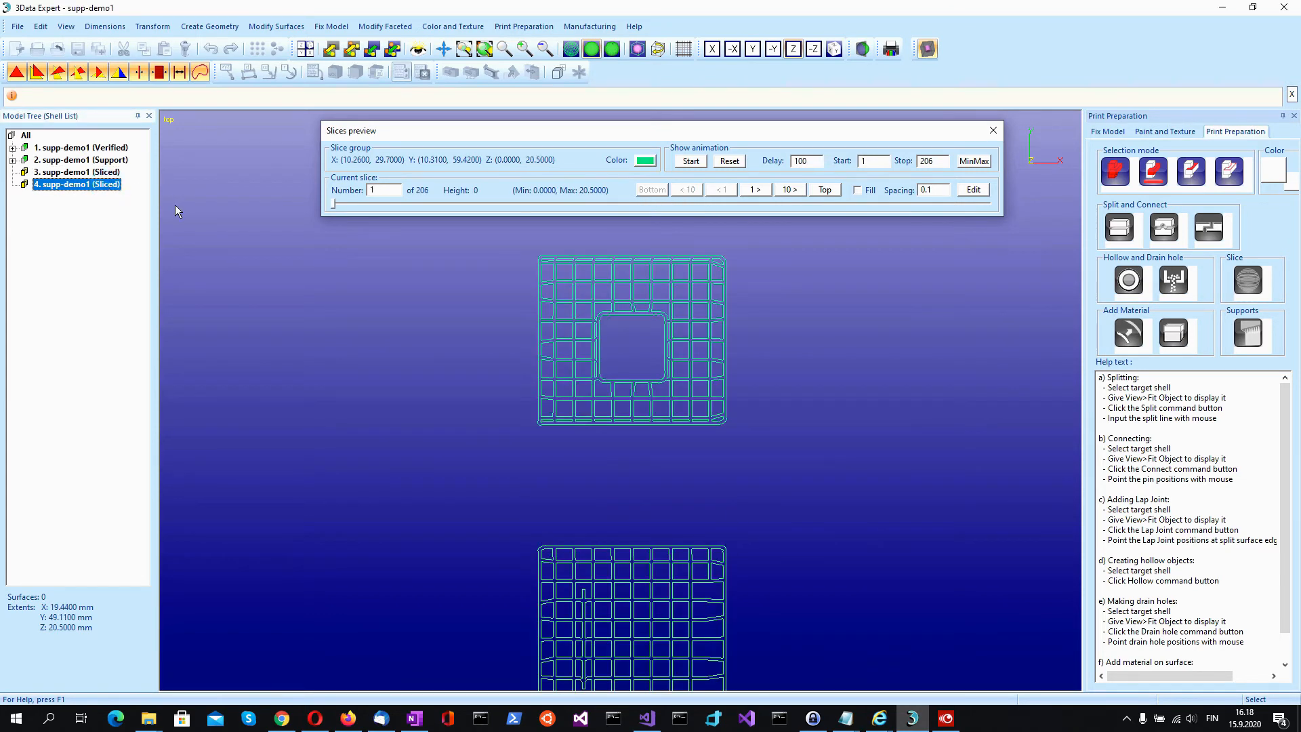
scroll(609, 451, "down", 2)
middle_click_drag(596, 466, 591, 418, "shift")
scroll(591, 418, "up", 1)
scroll(591, 425, "down", 1)
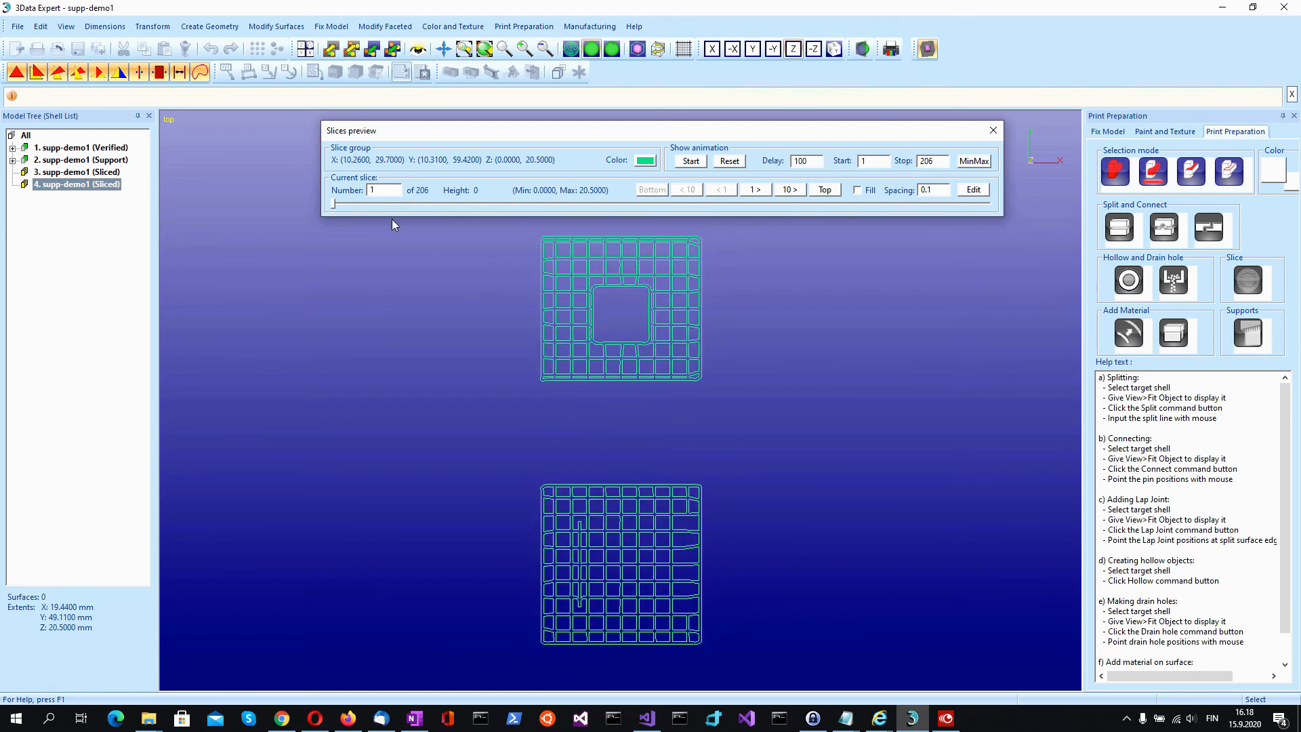
left_click_drag(333, 203, 379, 206)
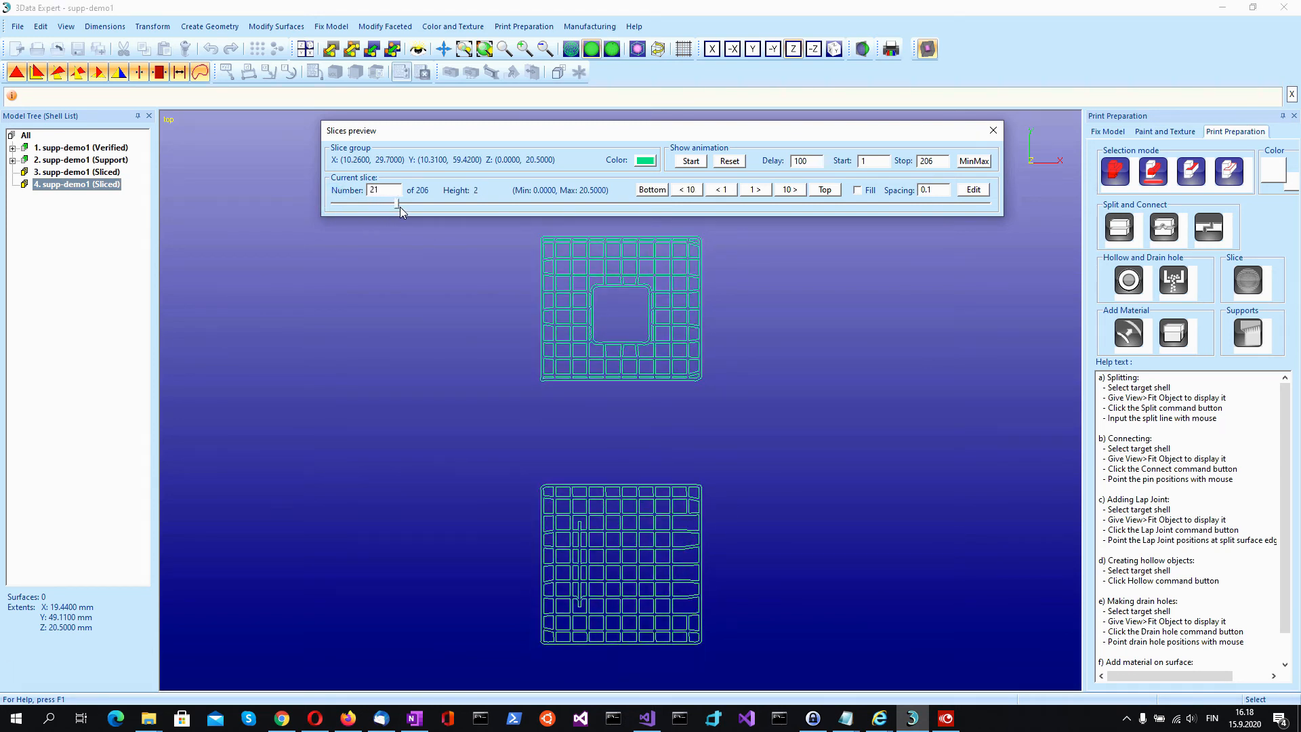
left_click_drag(534, 205, 655, 216)
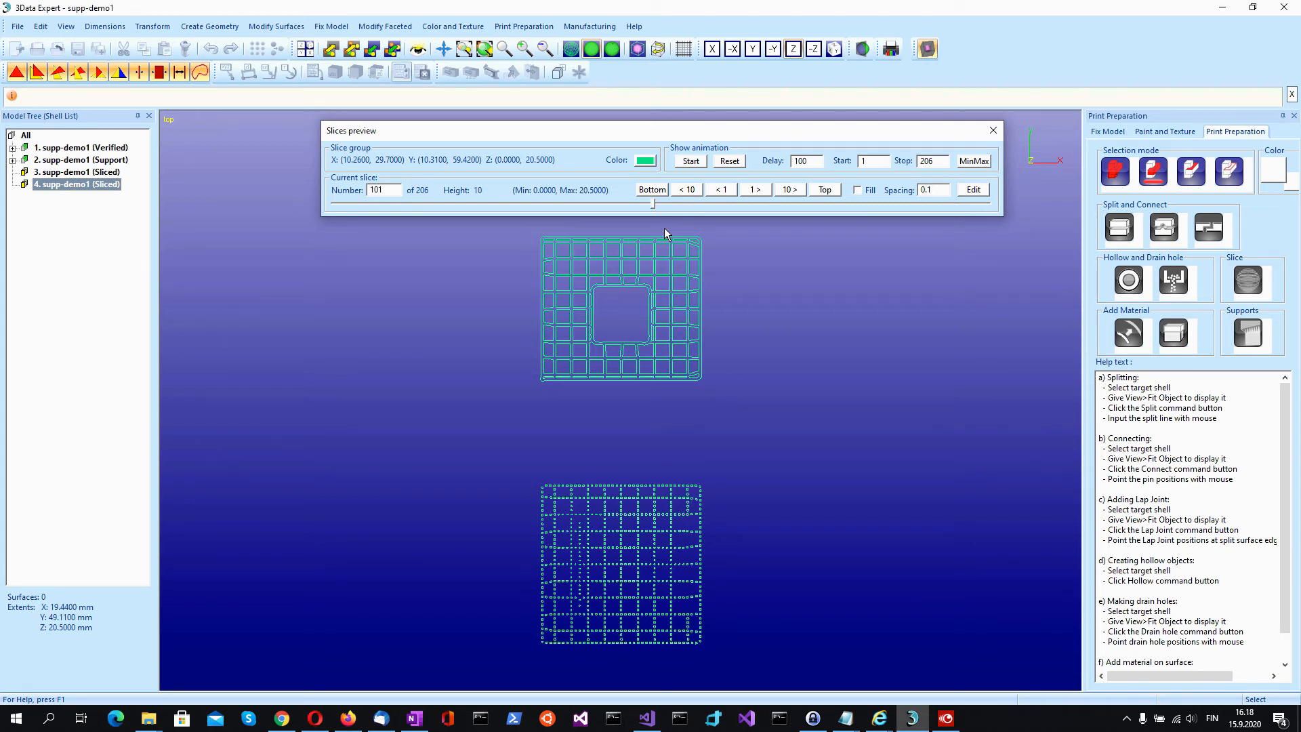
key("alt")
Close the part's slice preview and run Fix slices on the sliced part with a gap tolerance of 0.001.
left_click(101, 174)
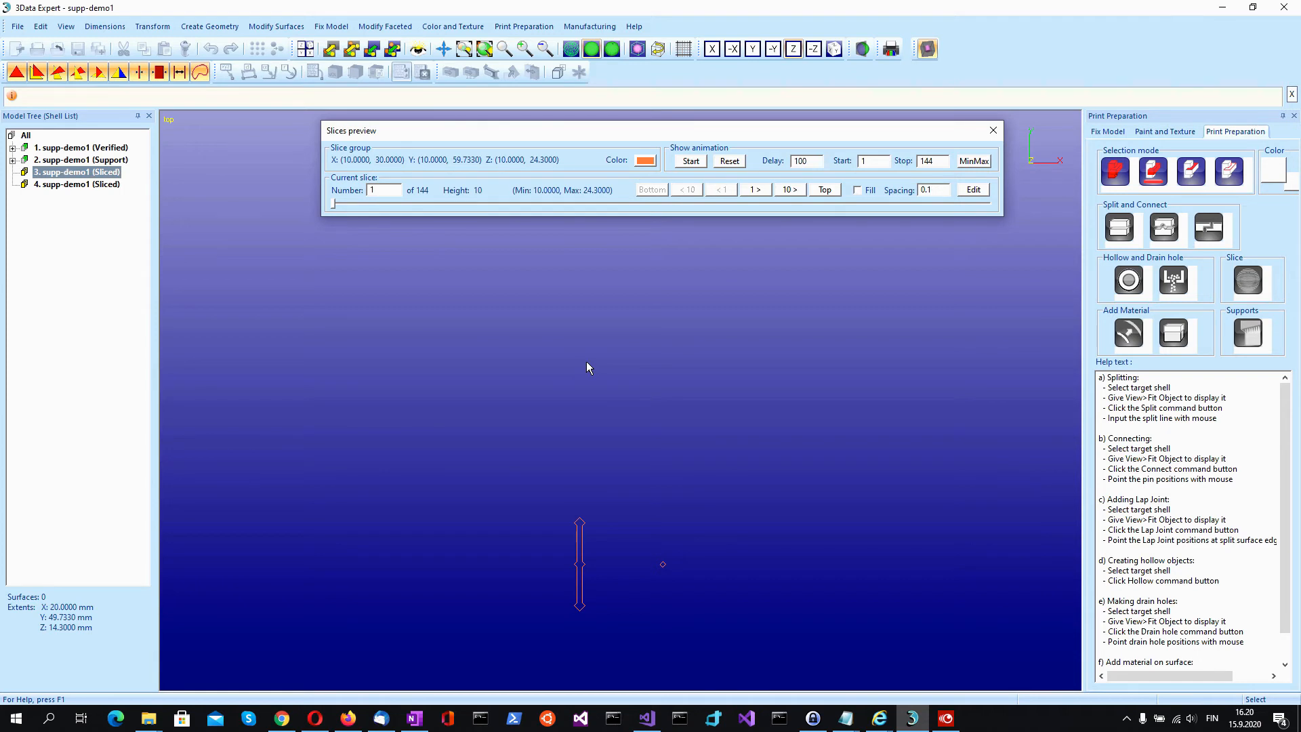
left_click(993, 131)
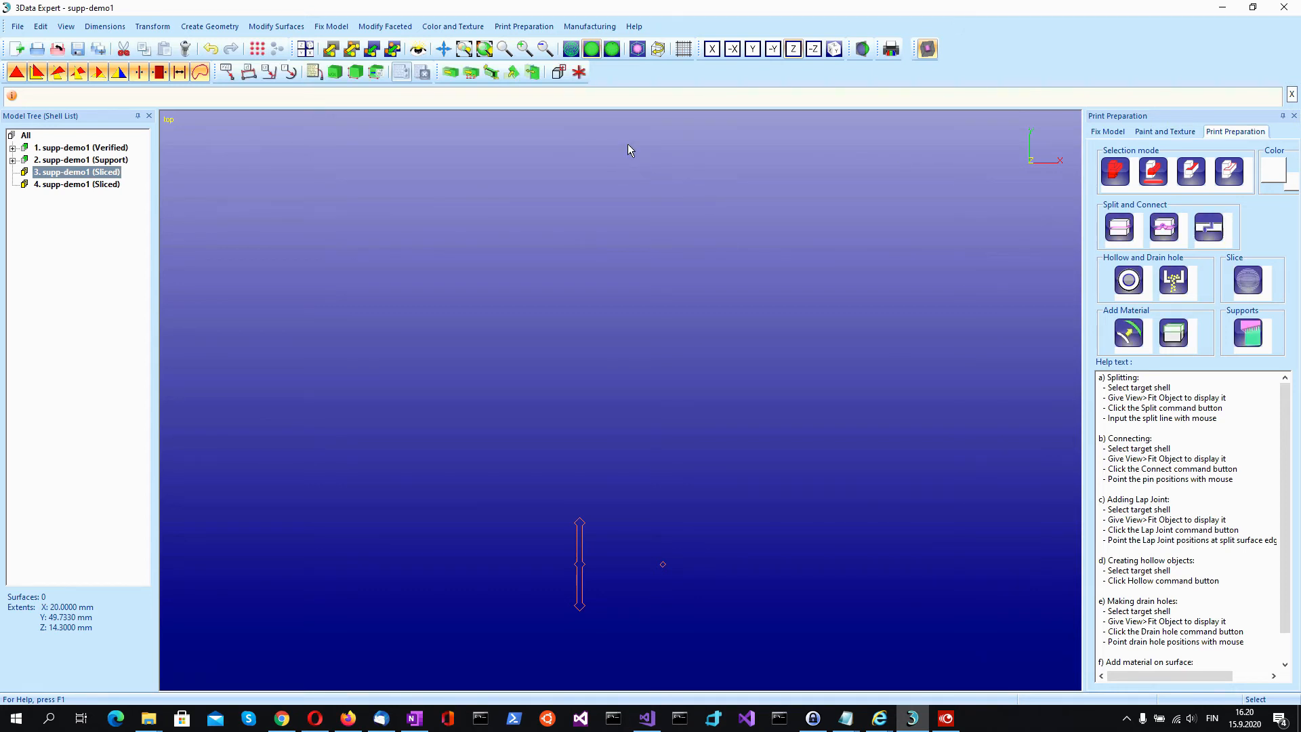
left_click(525, 27)
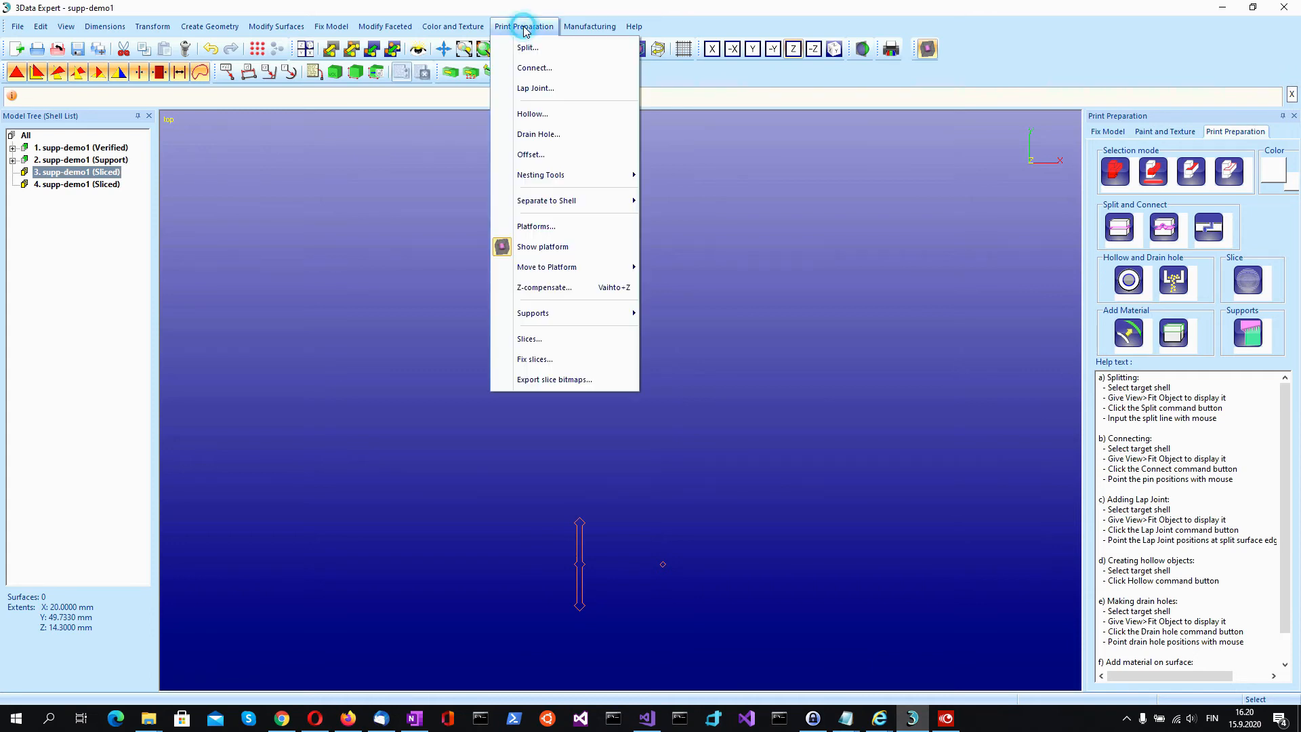
left_click(568, 366)
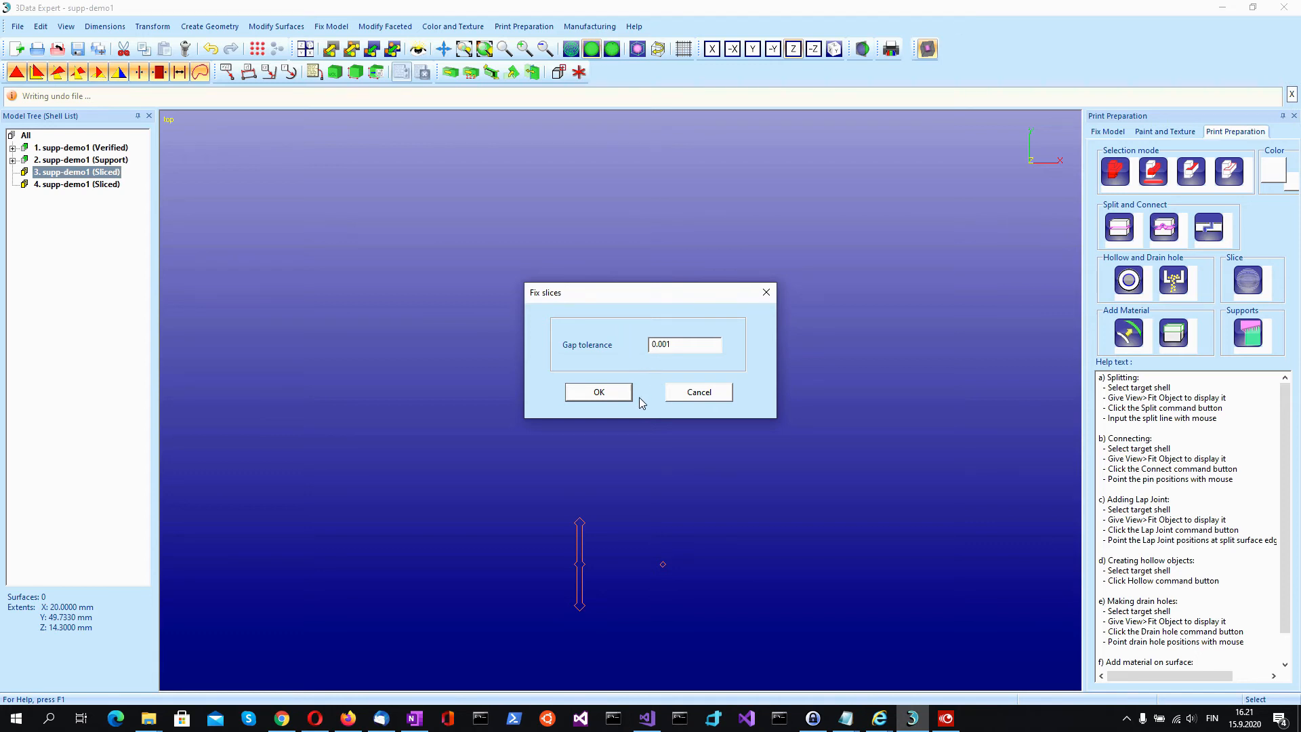
left_click(599, 392)
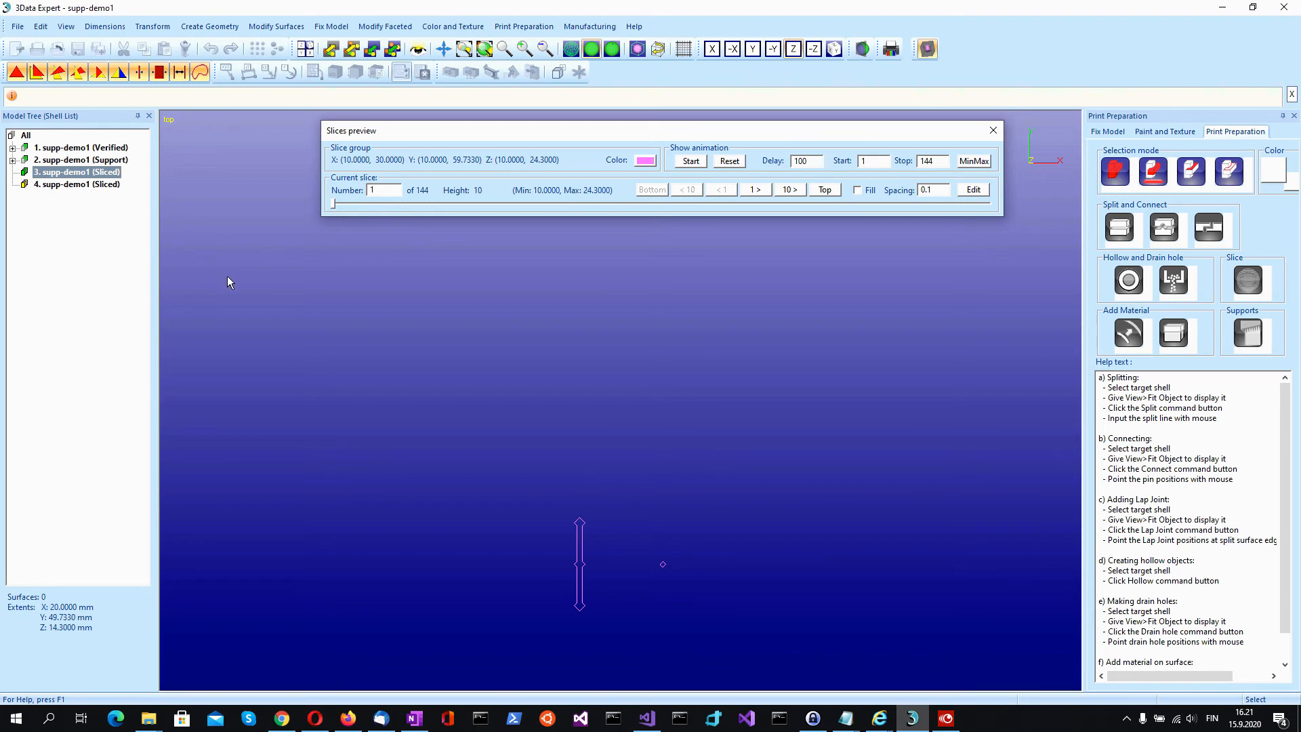
Run Fix slices on the sliced support with a gap tolerance of 0.001 and close its slice preview.
key("F10")
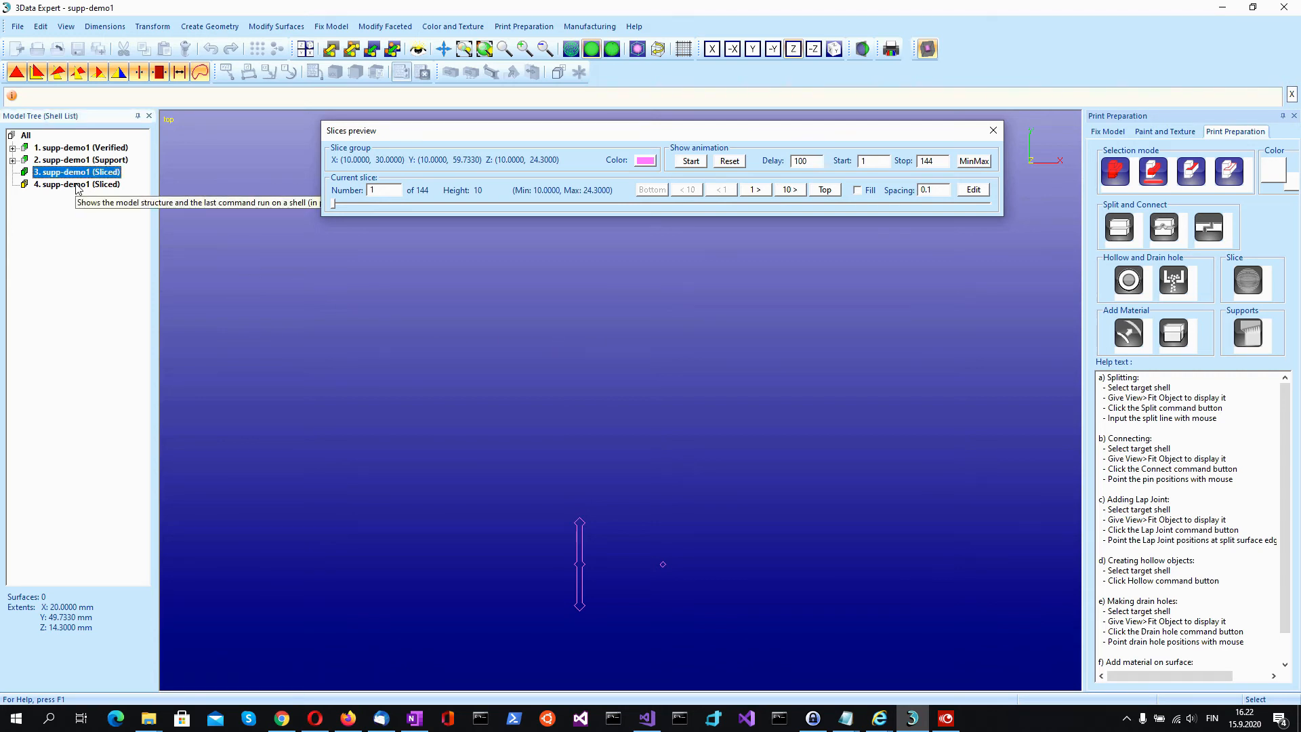
left_click(77, 184)
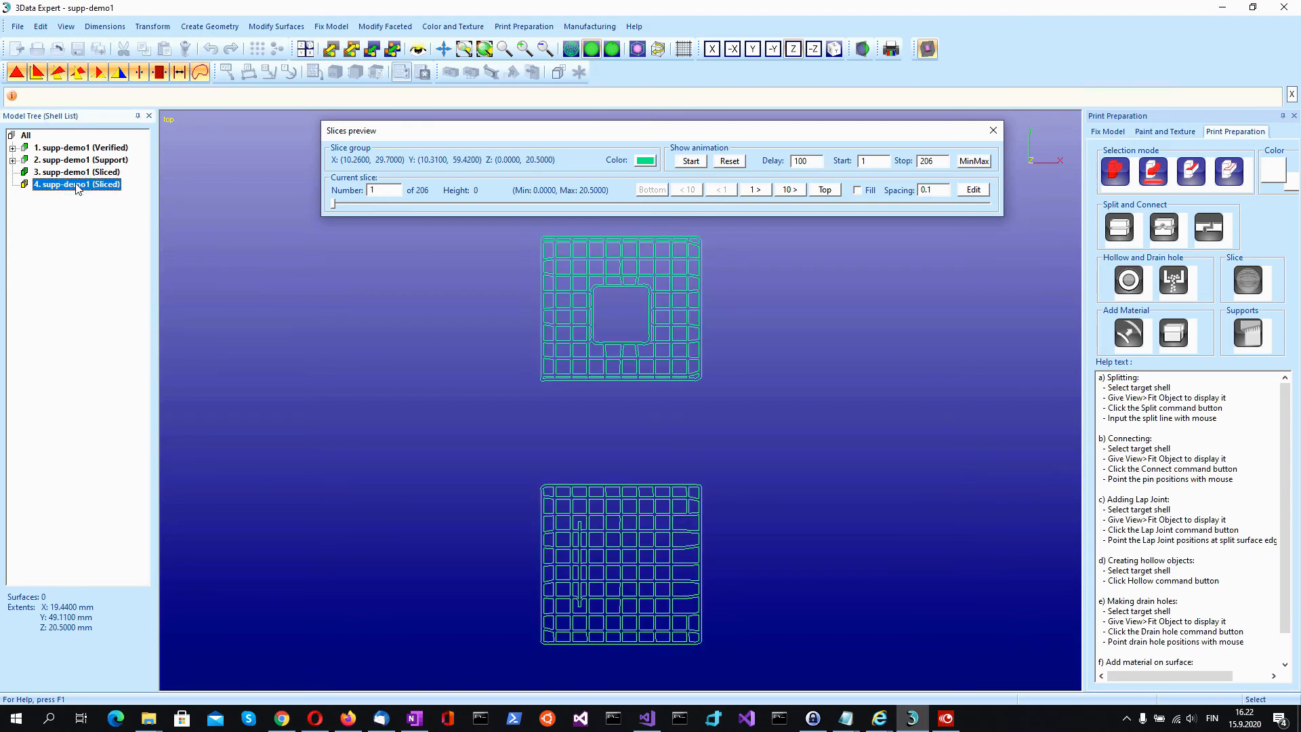
left_click(992, 130)
left_click(526, 29)
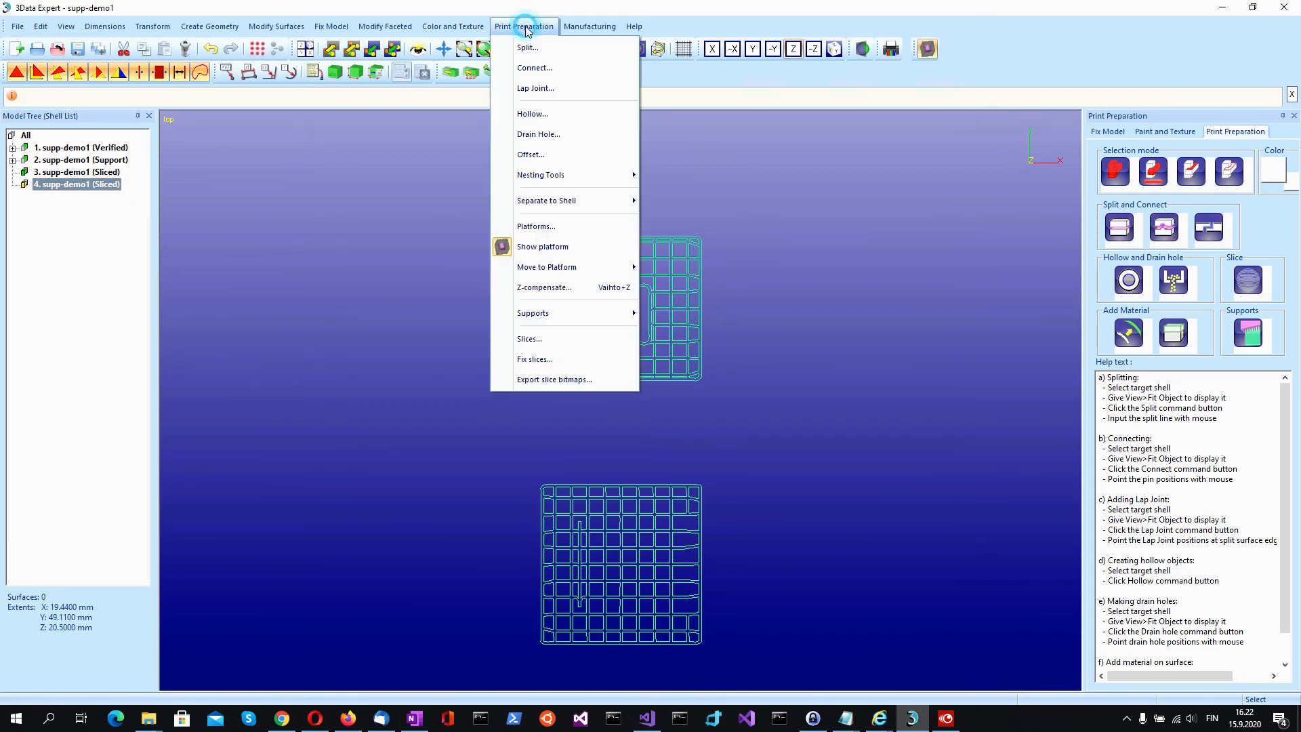
left_click(565, 360)
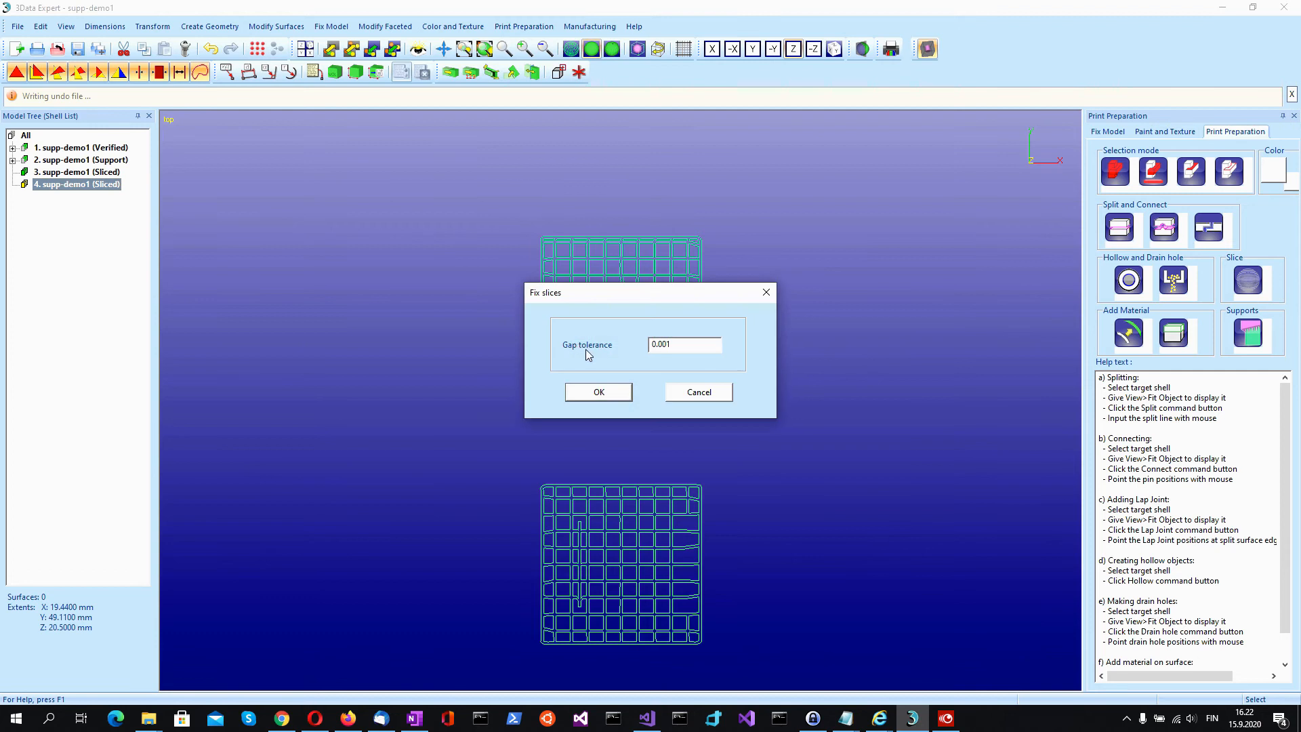
left_click(618, 390)
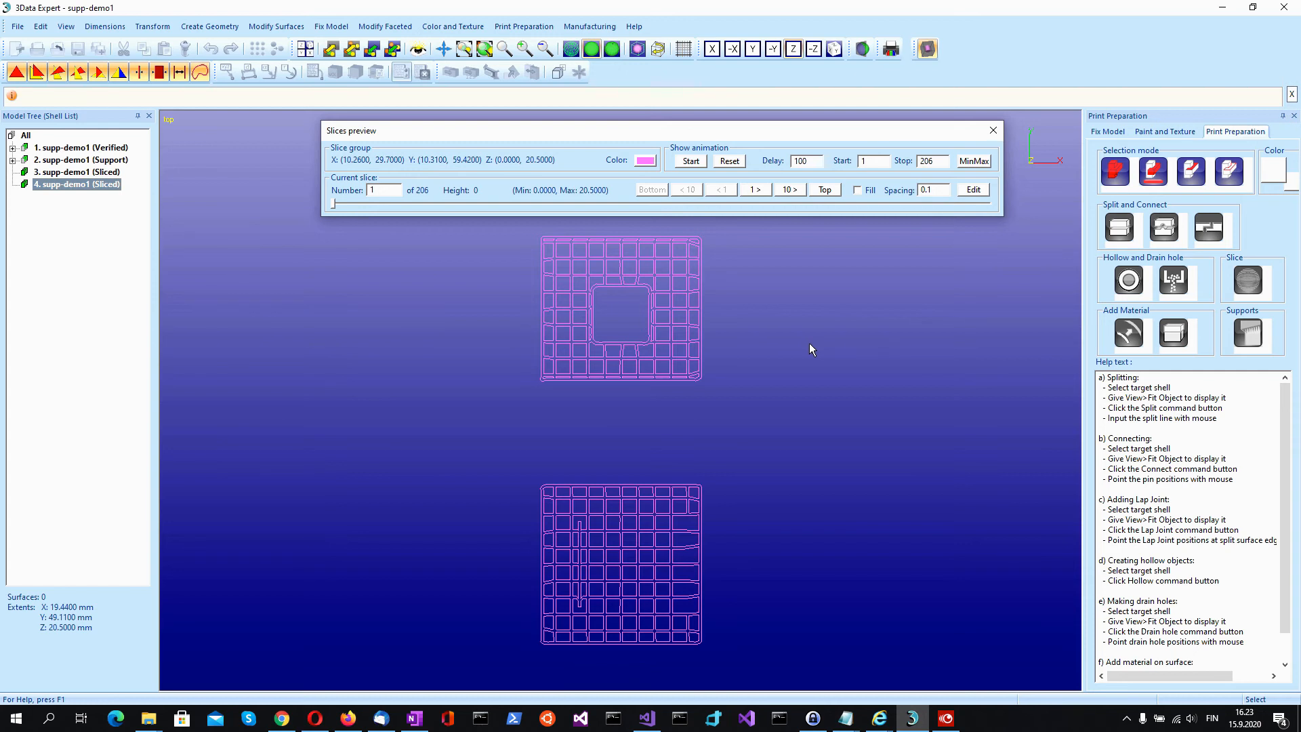
left_click(993, 131)
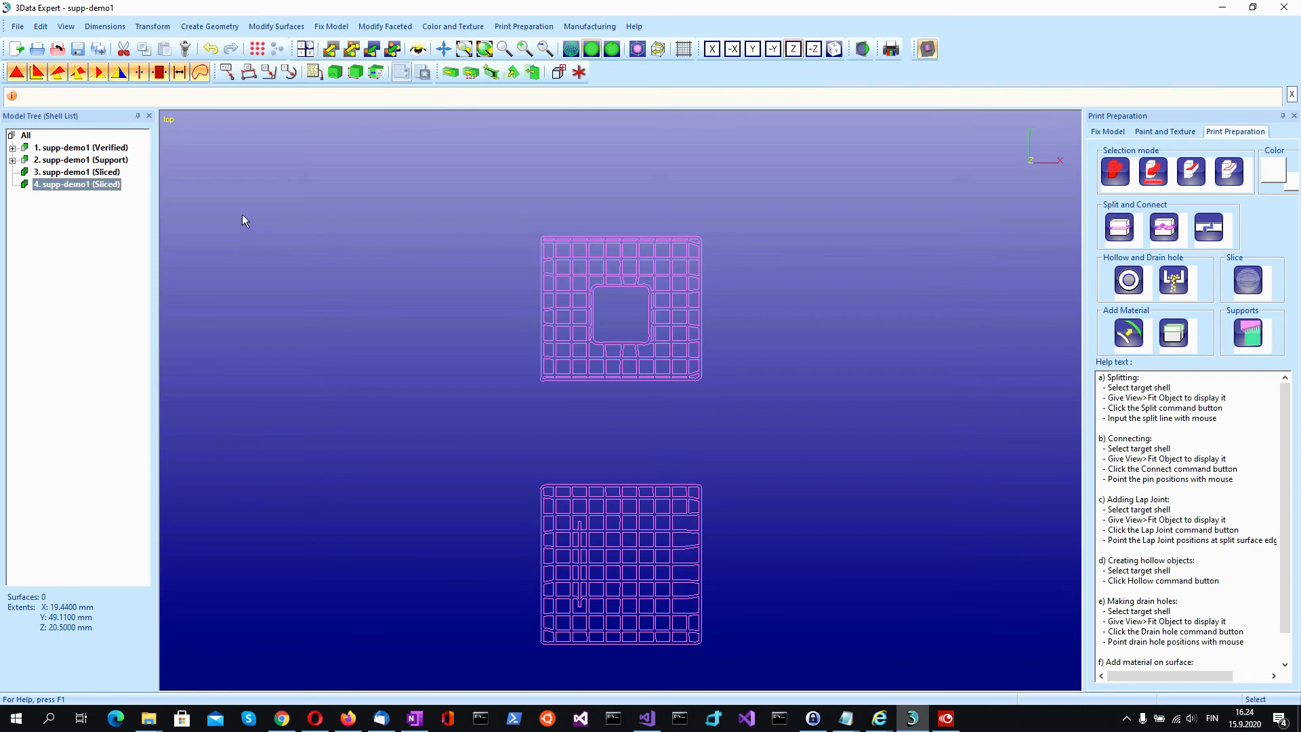
Set up saving the selected sliced part in CLI format under the file name supp-demo-part1.cli.
left_click(141, 207)
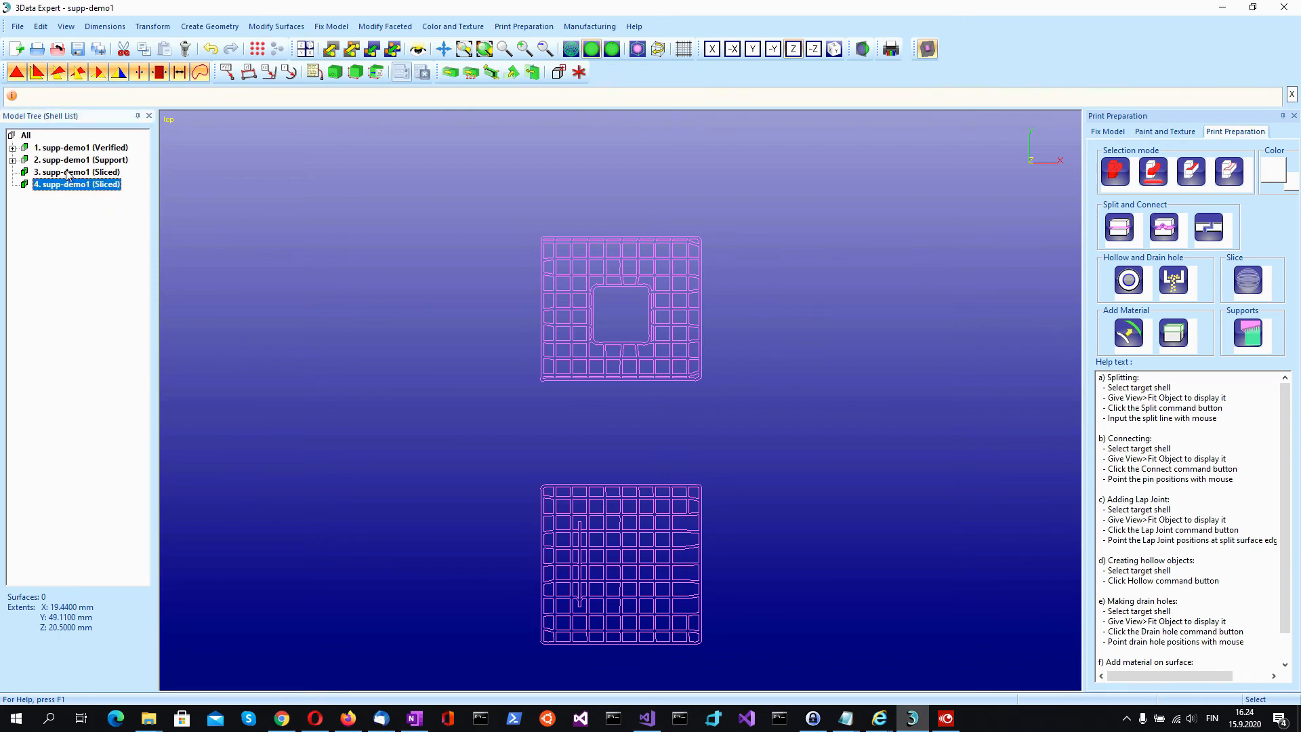
double_click(68, 173)
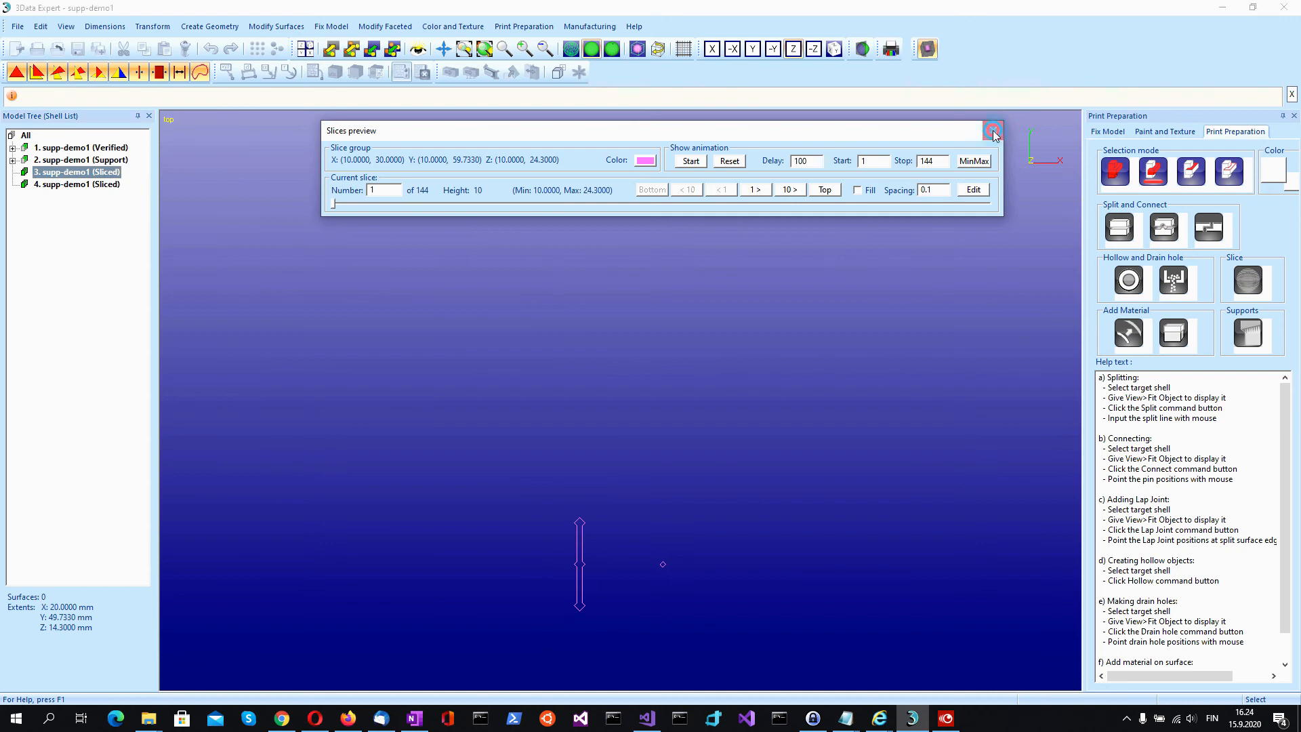
left_click(992, 132)
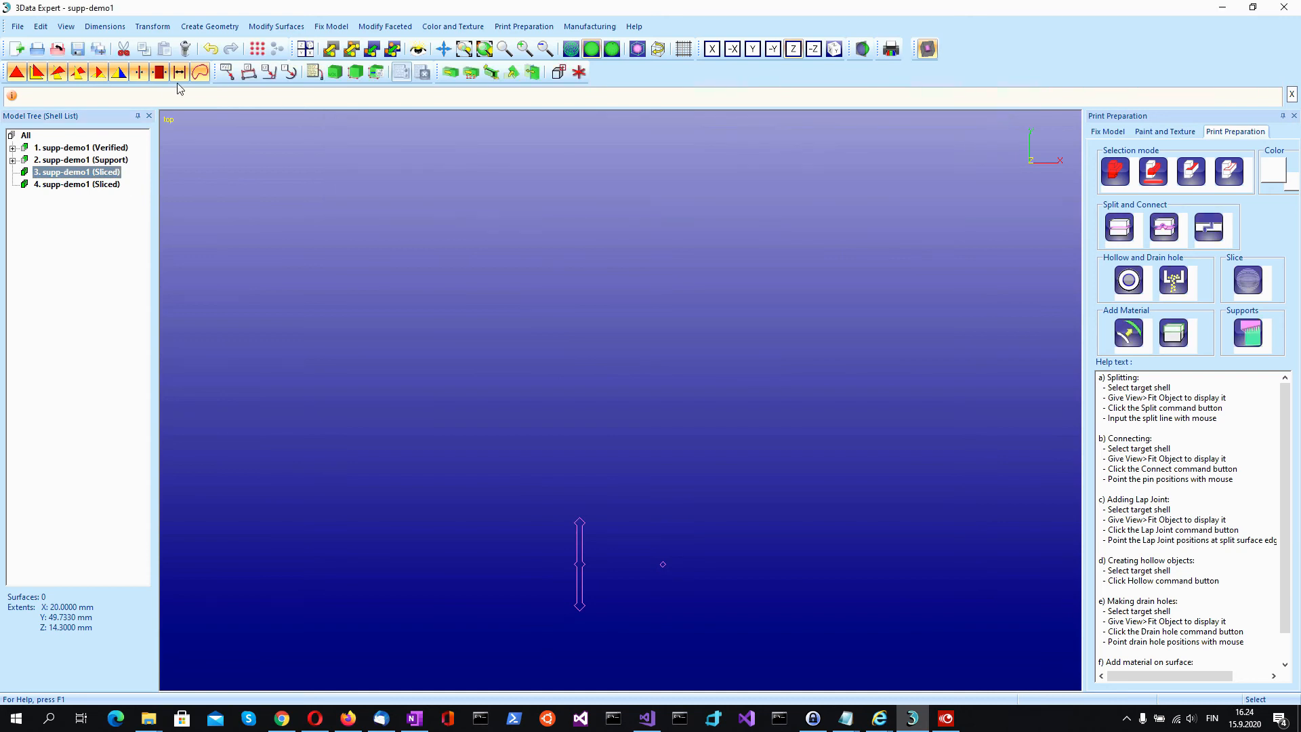
left_click(18, 27)
left_click(68, 139)
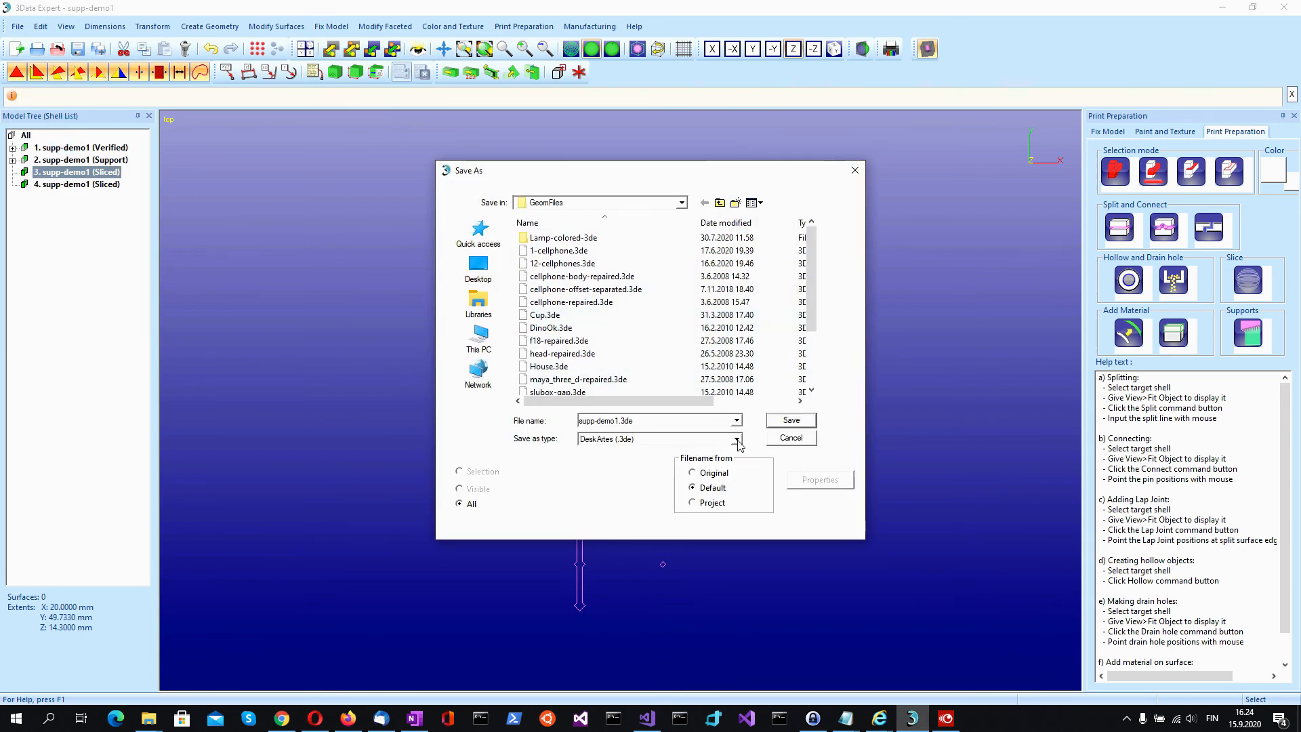
left_click(736, 440)
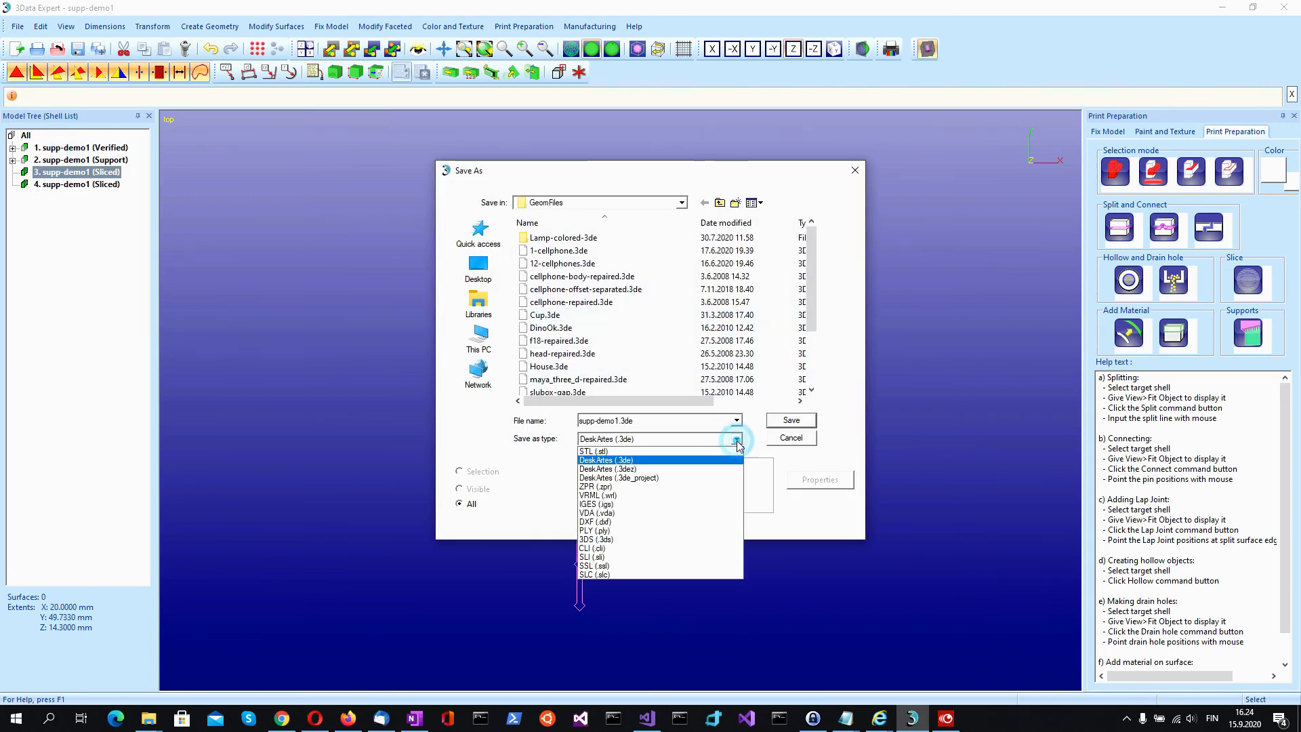
left_click(635, 549)
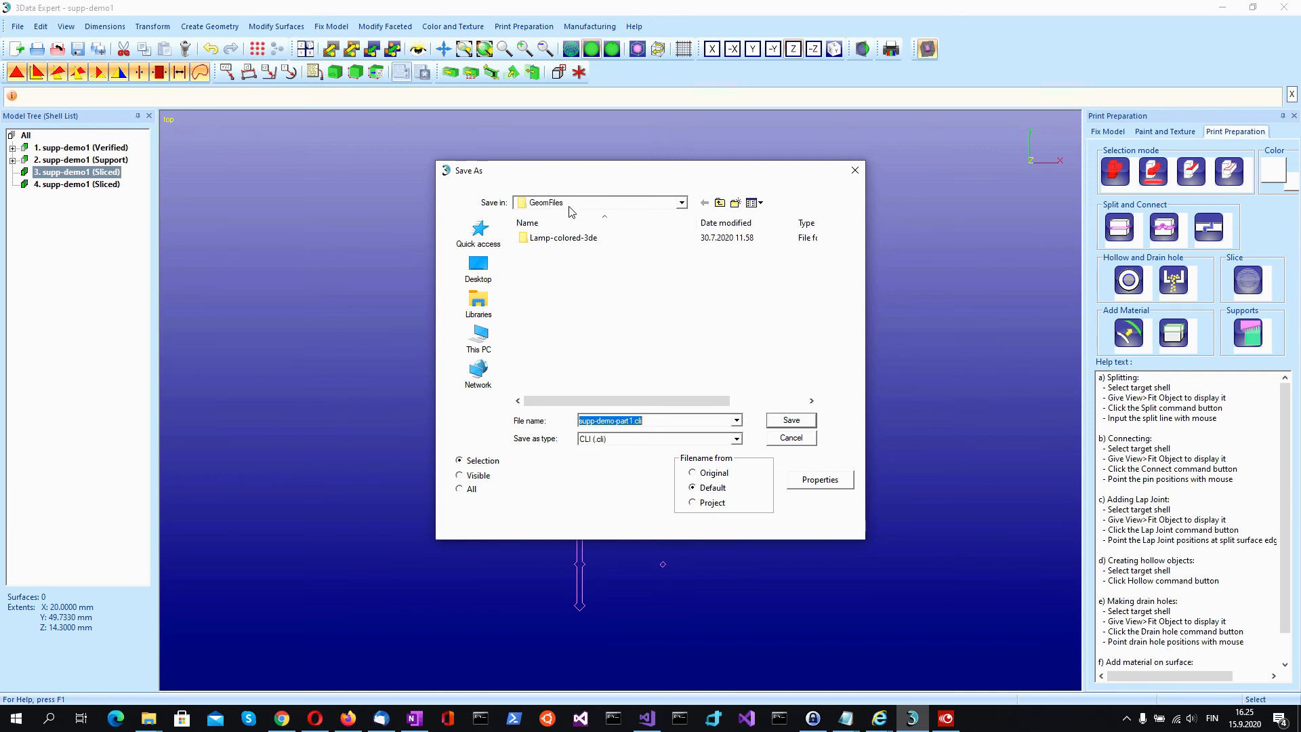
Save the part's CLI file in the slices folder inside Models > ExpertSeries.
left_click(681, 203)
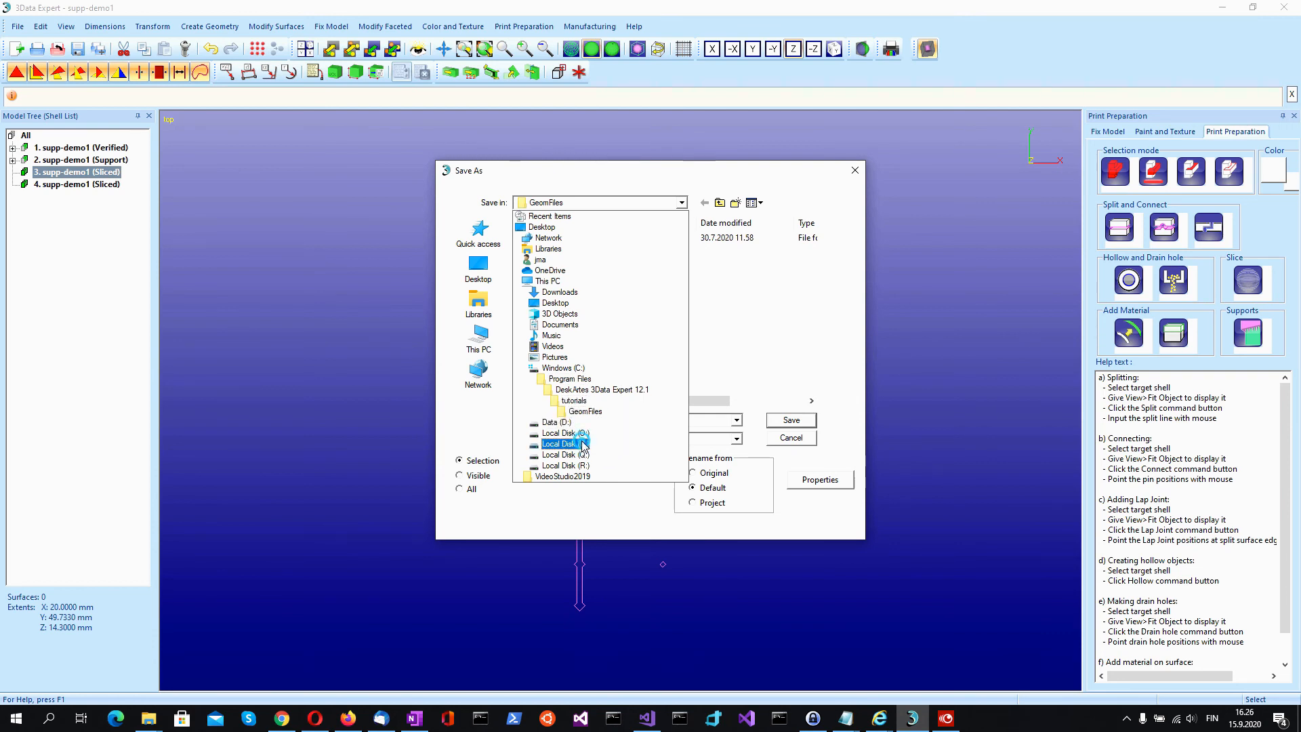
left_click(609, 446)
double_click(558, 341)
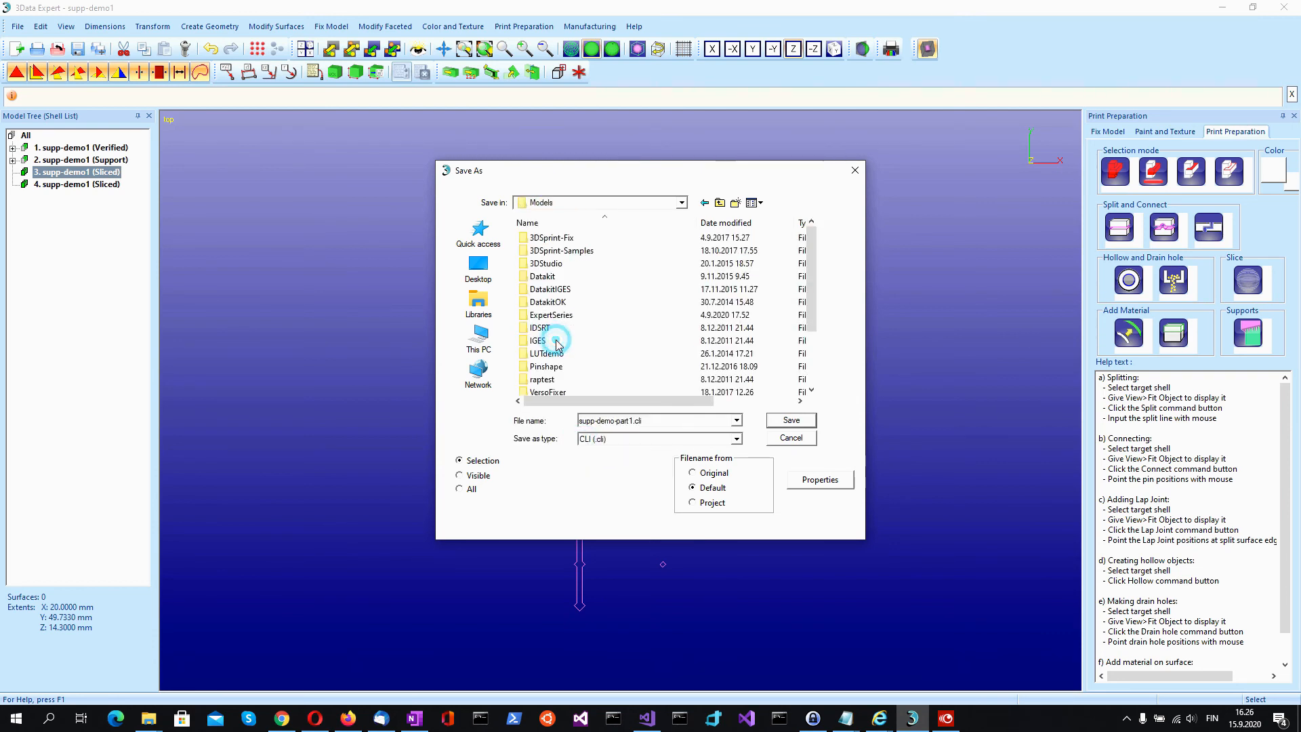
scroll(579, 320, "down", 2)
scroll(573, 317, "up", 2)
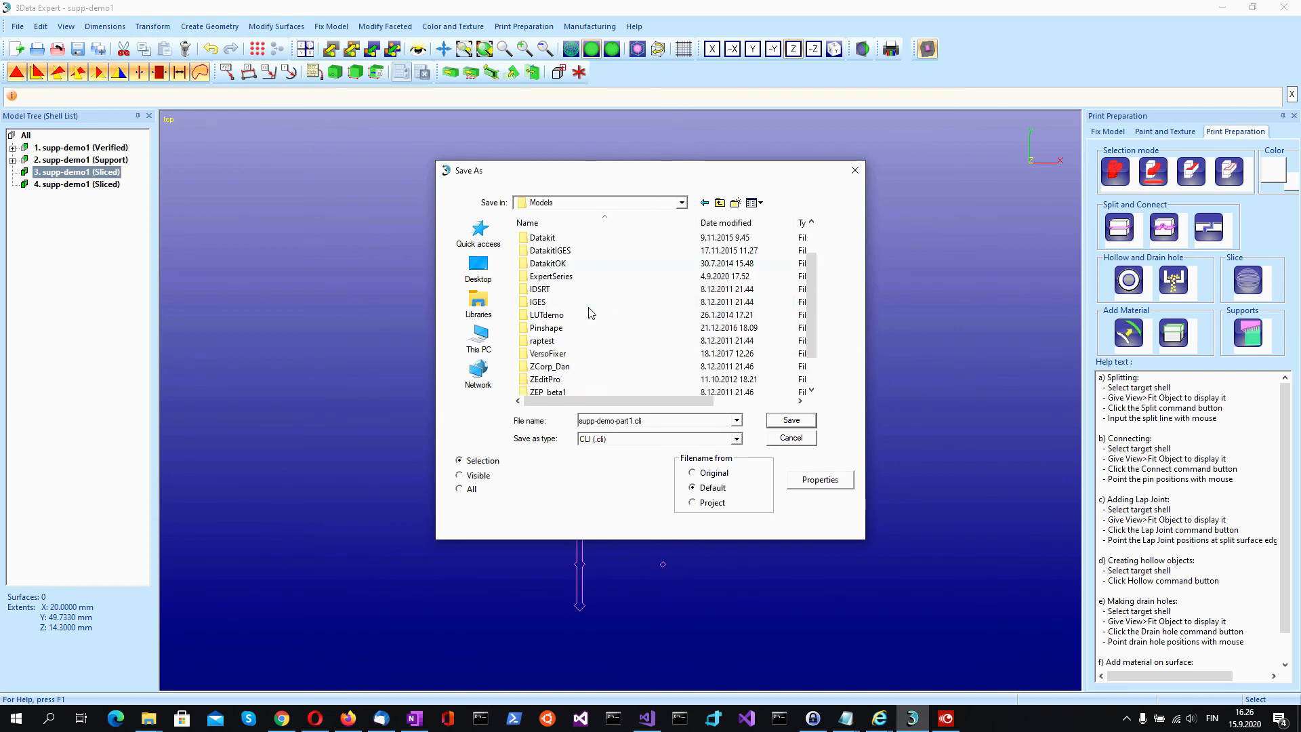
double_click(567, 316)
scroll(610, 309, "down", 2)
scroll(610, 308, "down", 5)
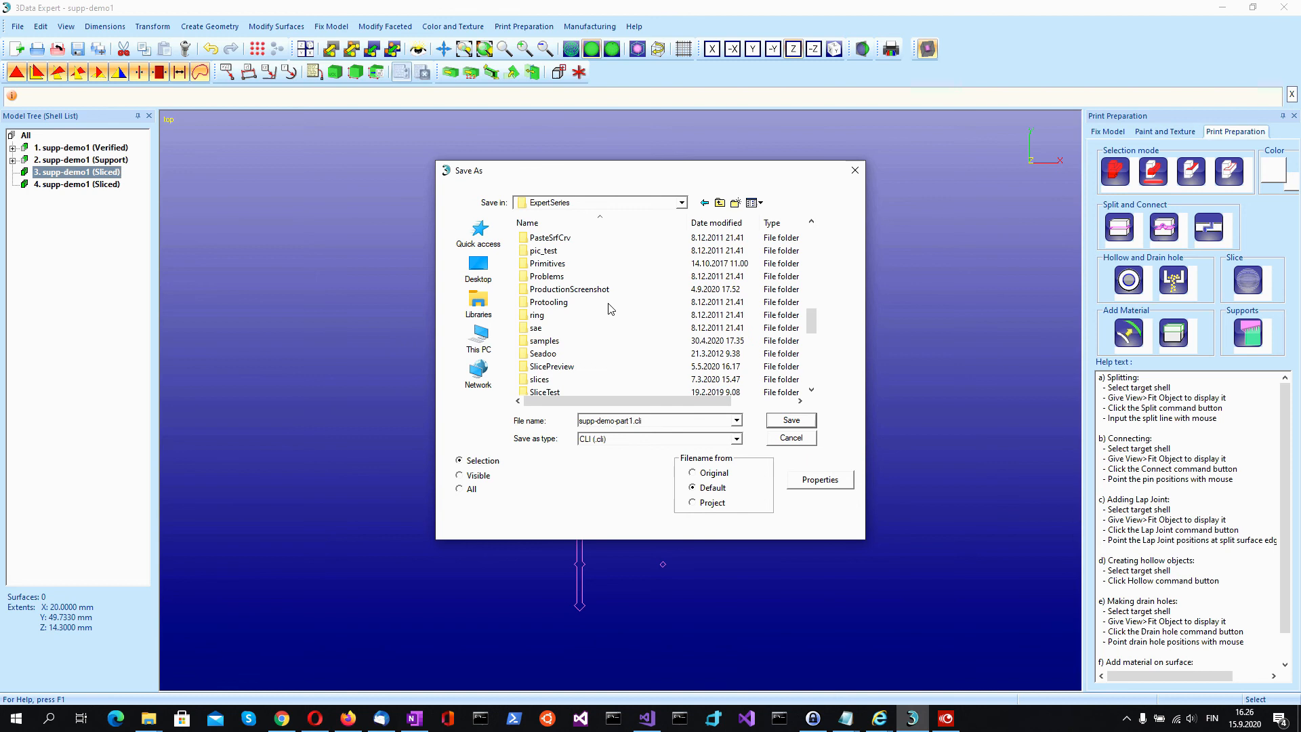
scroll(610, 308, "down", 2)
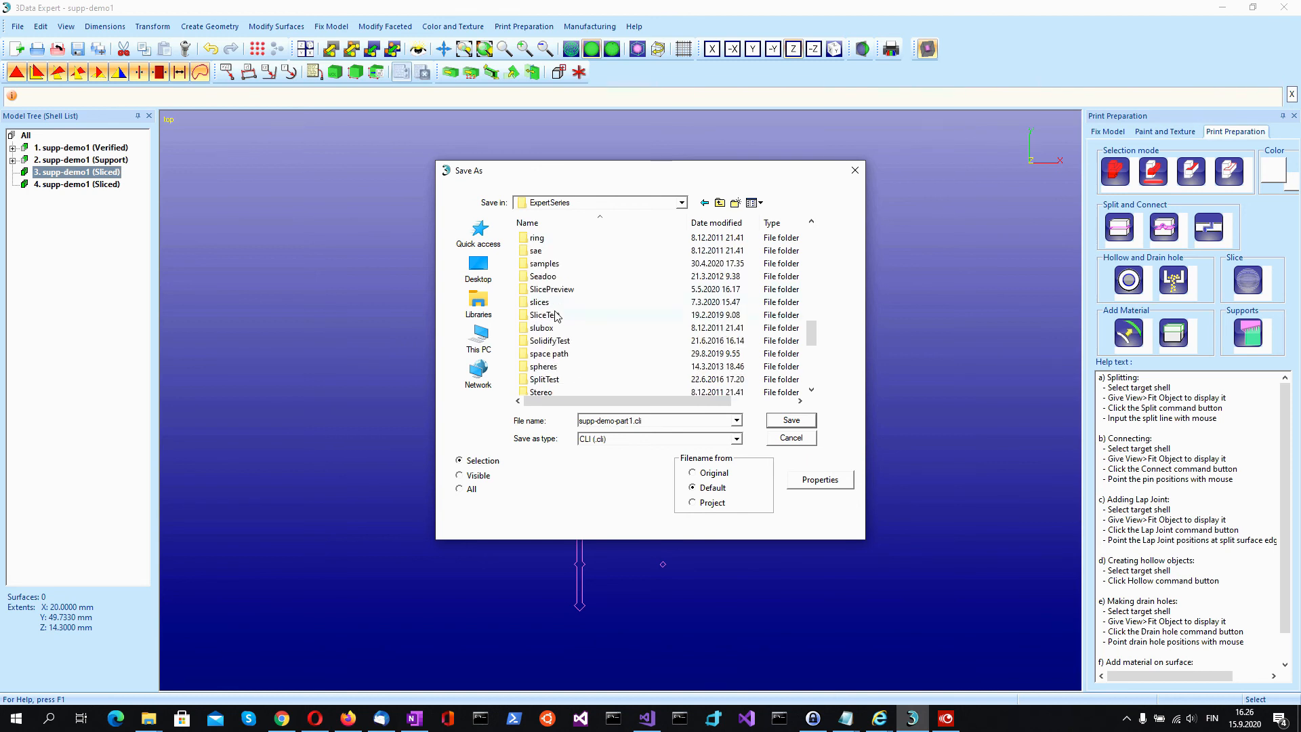
double_click(542, 303)
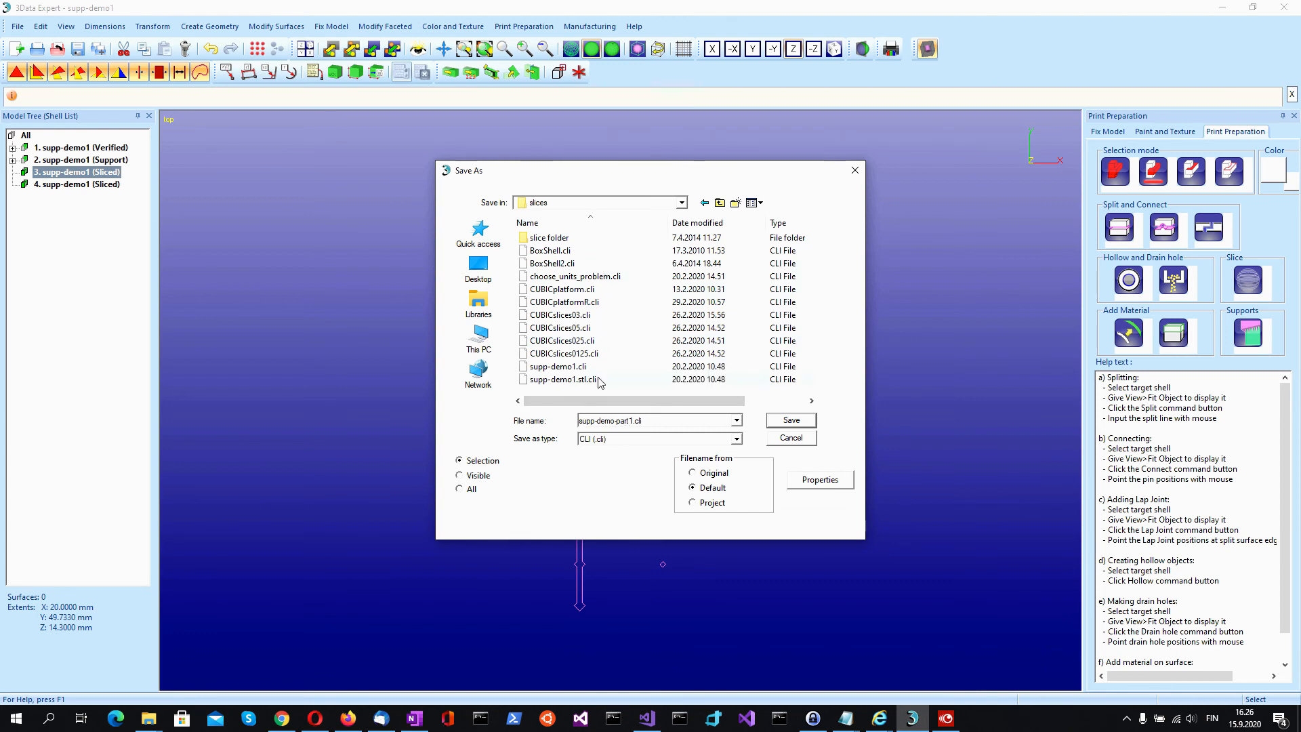
scroll(591, 372, "right", 1)
scroll(591, 378, "left", 1)
left_click(781, 420)
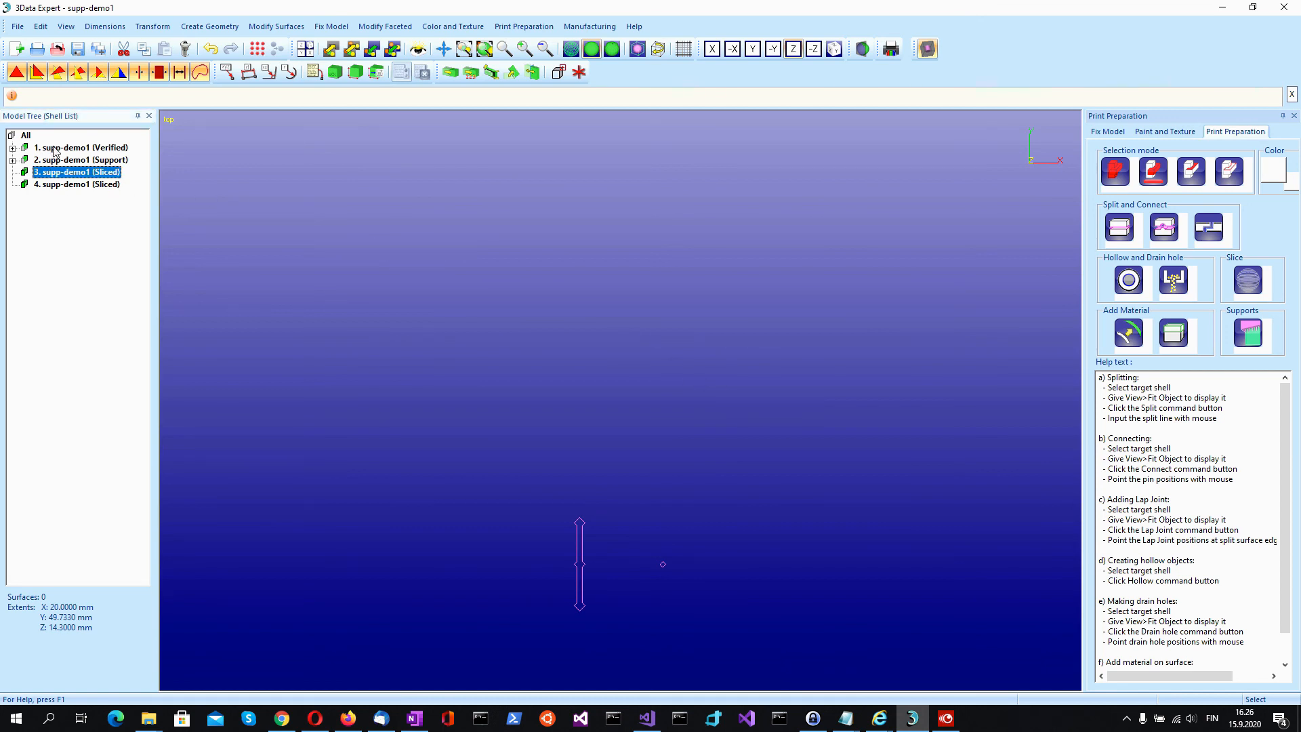
Save the selected sliced support as the CLI file supp-demo-support1.cli in the slices folder.
double_click(67, 184)
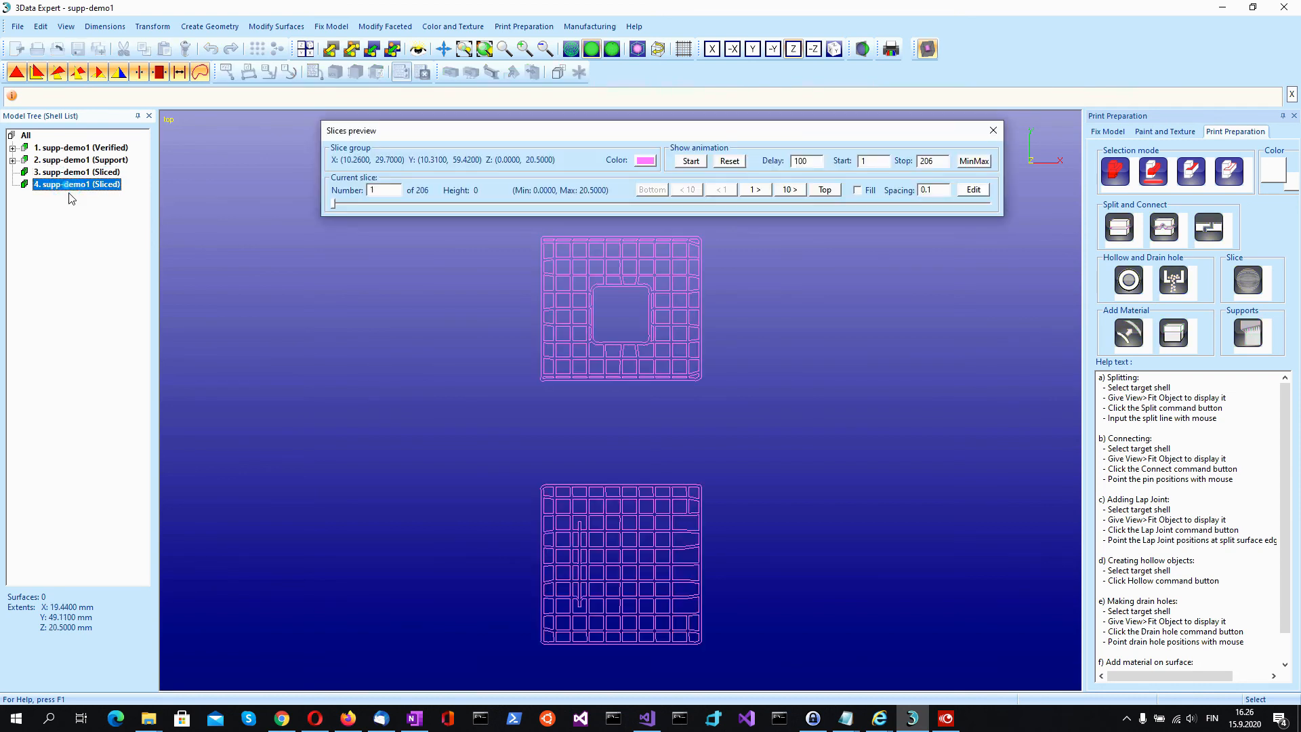
left_click(991, 130)
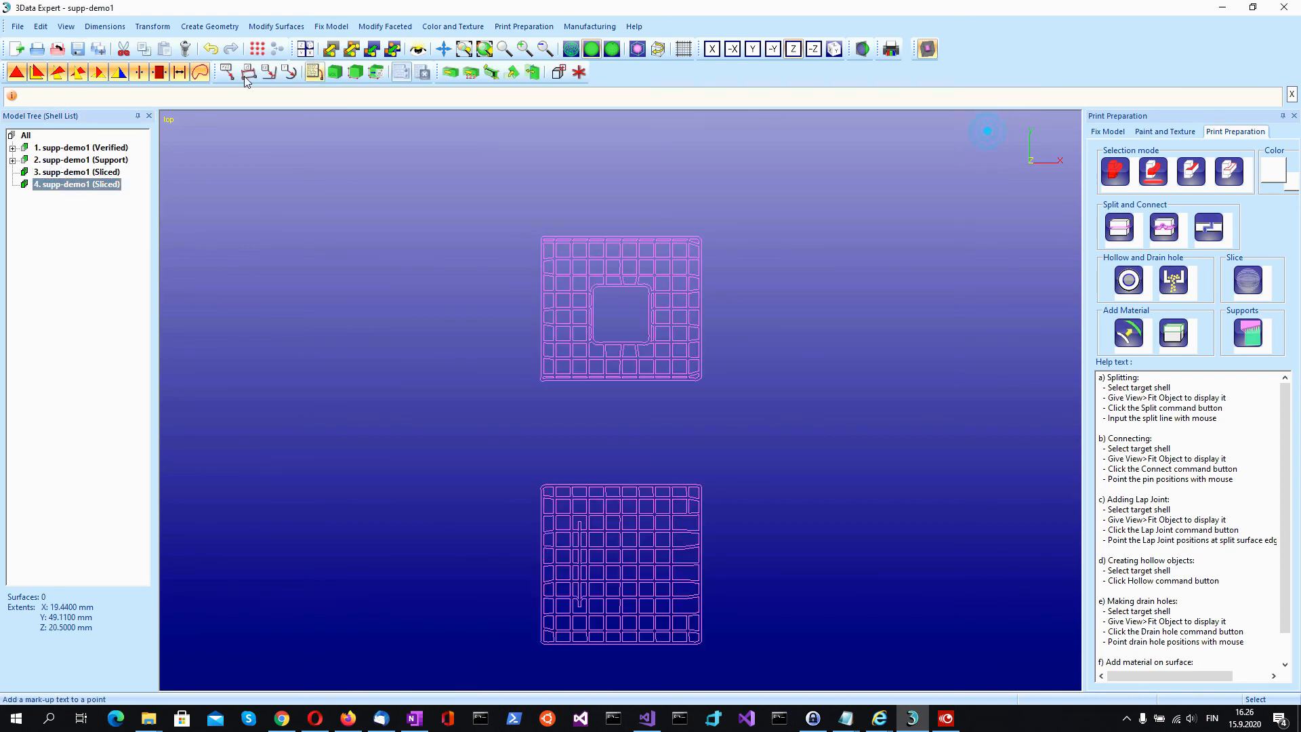
left_click(17, 27)
left_click(57, 136)
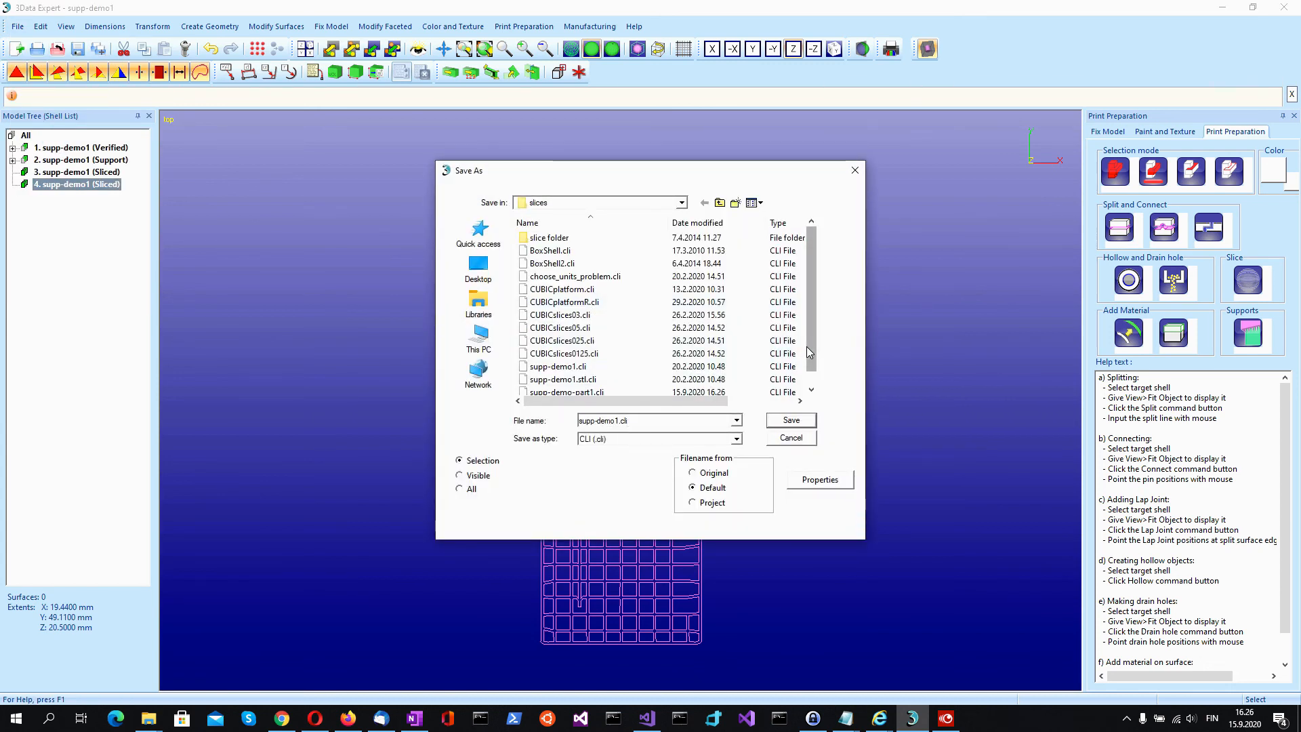
scroll(812, 349, "down", 1)
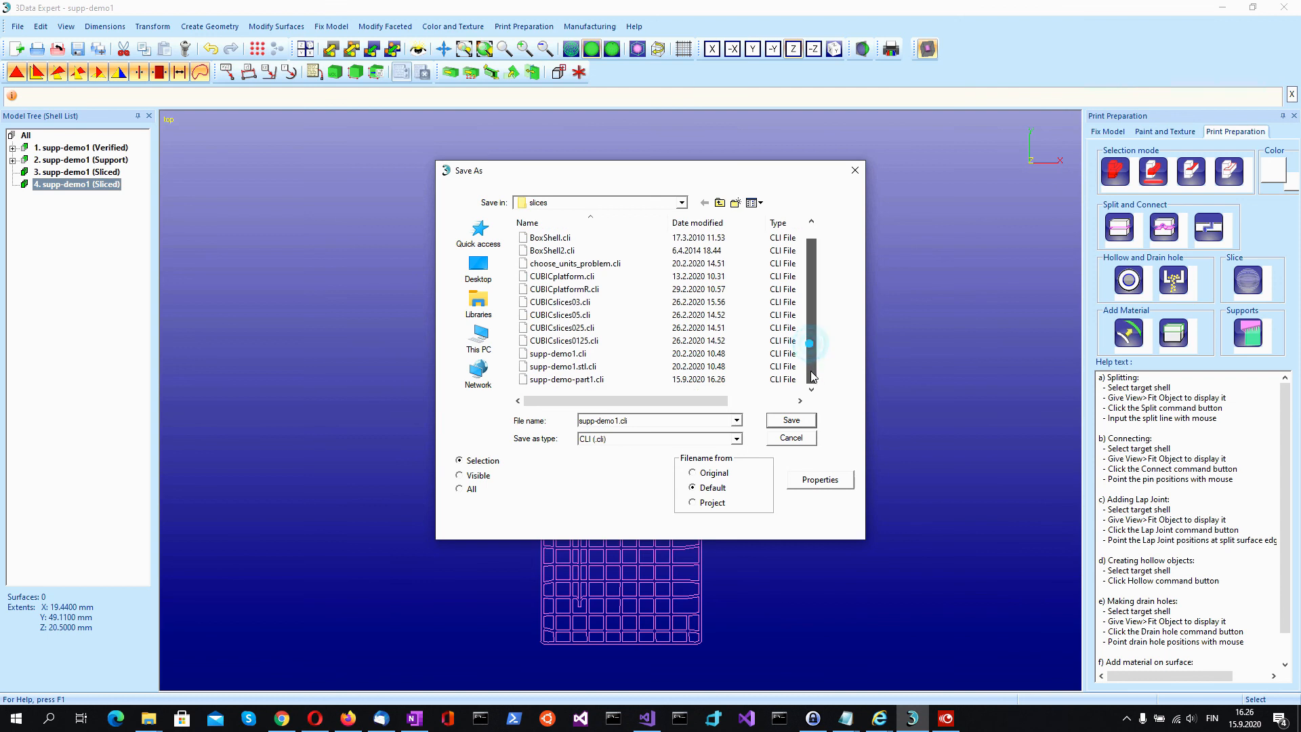
double_click(615, 420)
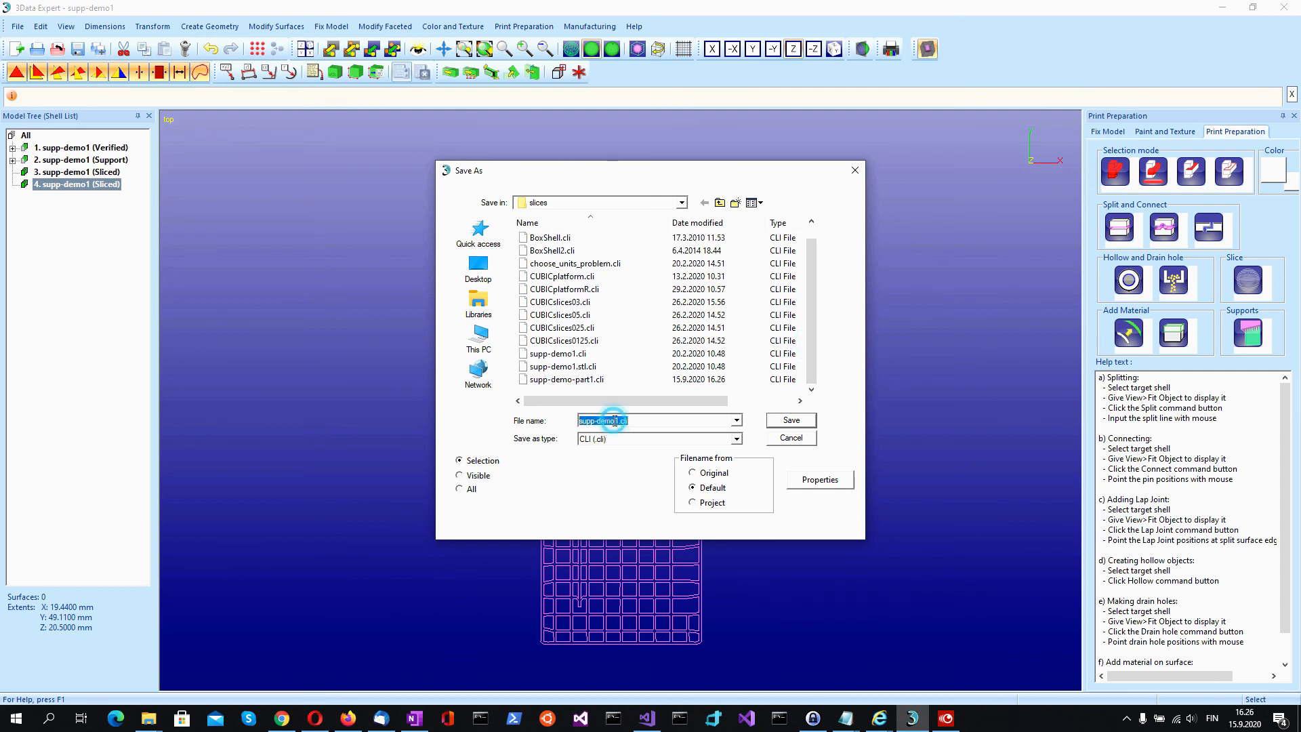
left_click(618, 421)
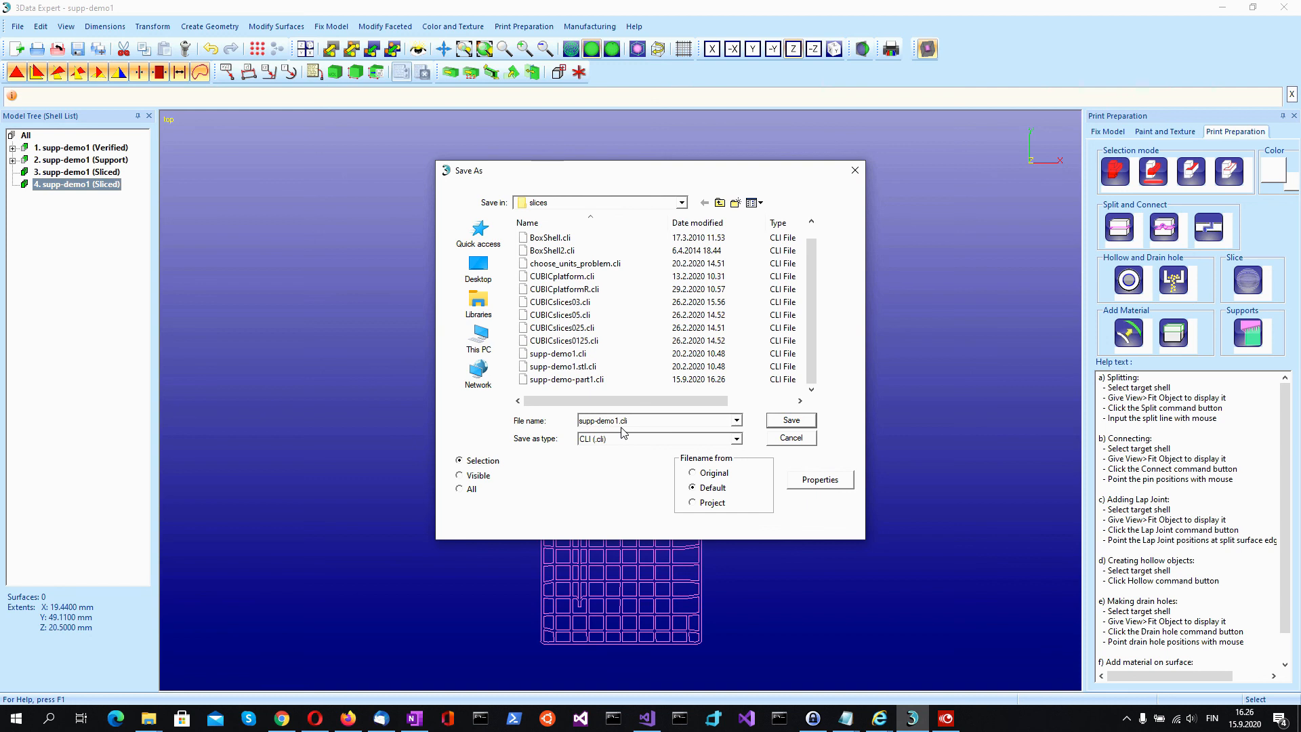
type("-supp")
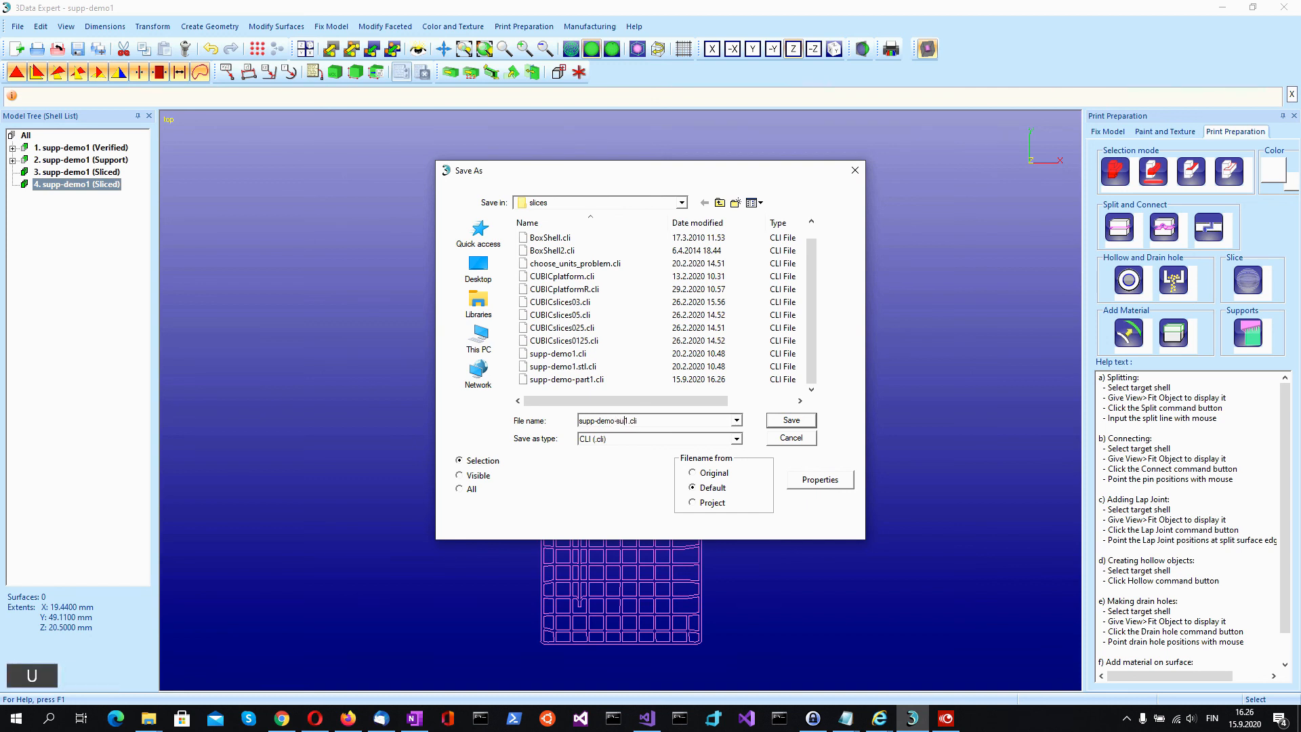
type("ort")
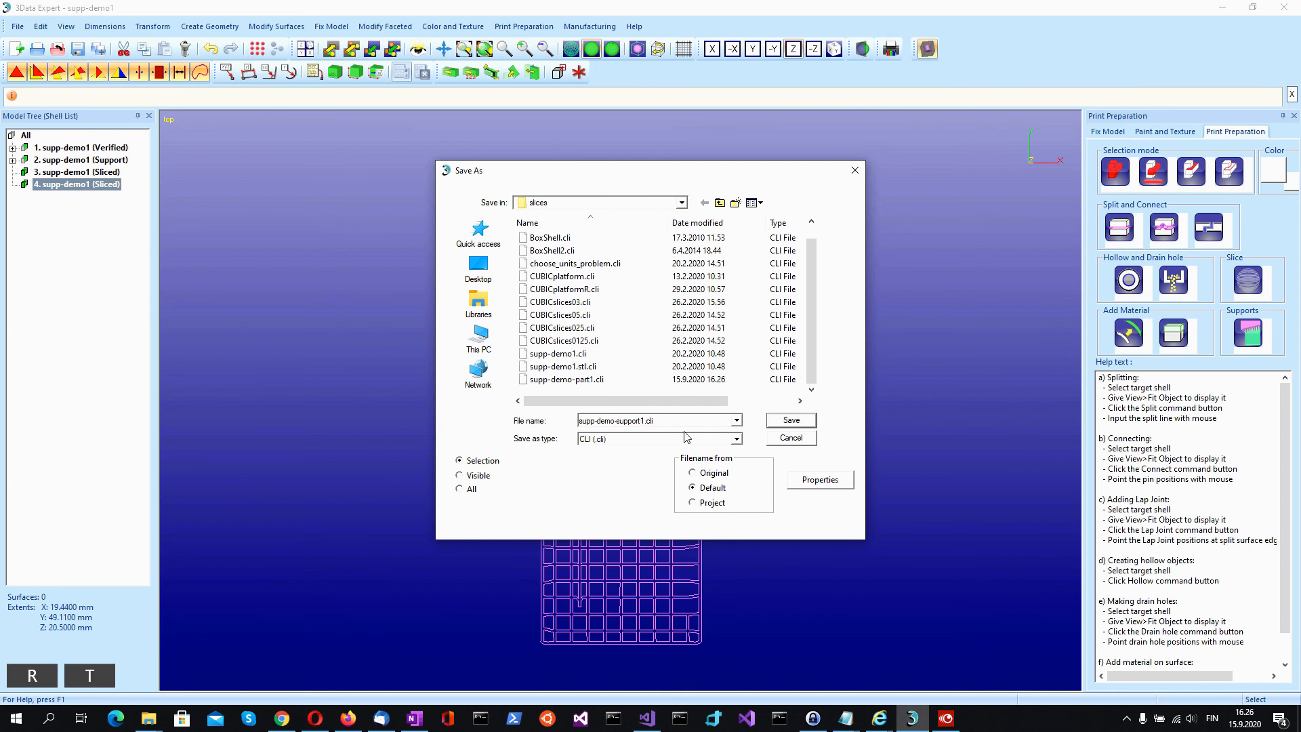
left_click(783, 421)
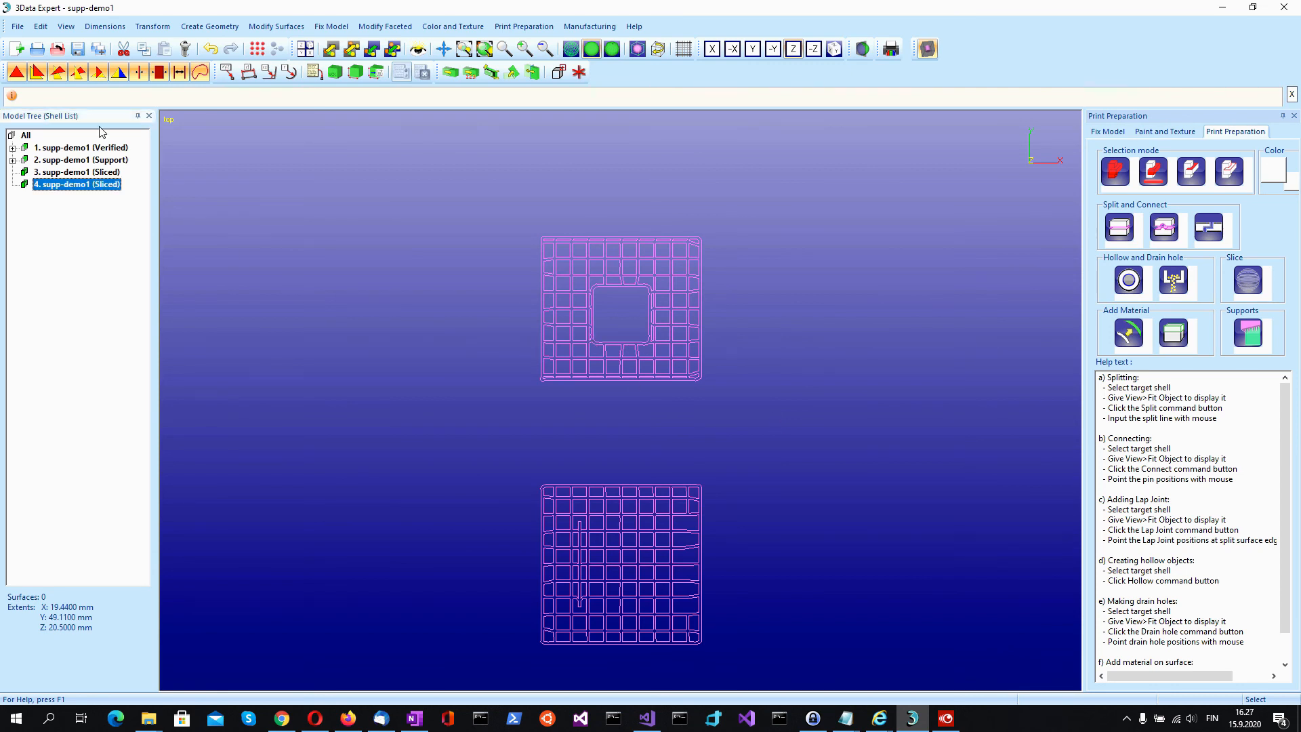
Look up supp-demo-part1.cli and supp-demo-support1.cli among the CLI files available for insertion in the slices folder, without inserting them.
left_click(18, 29)
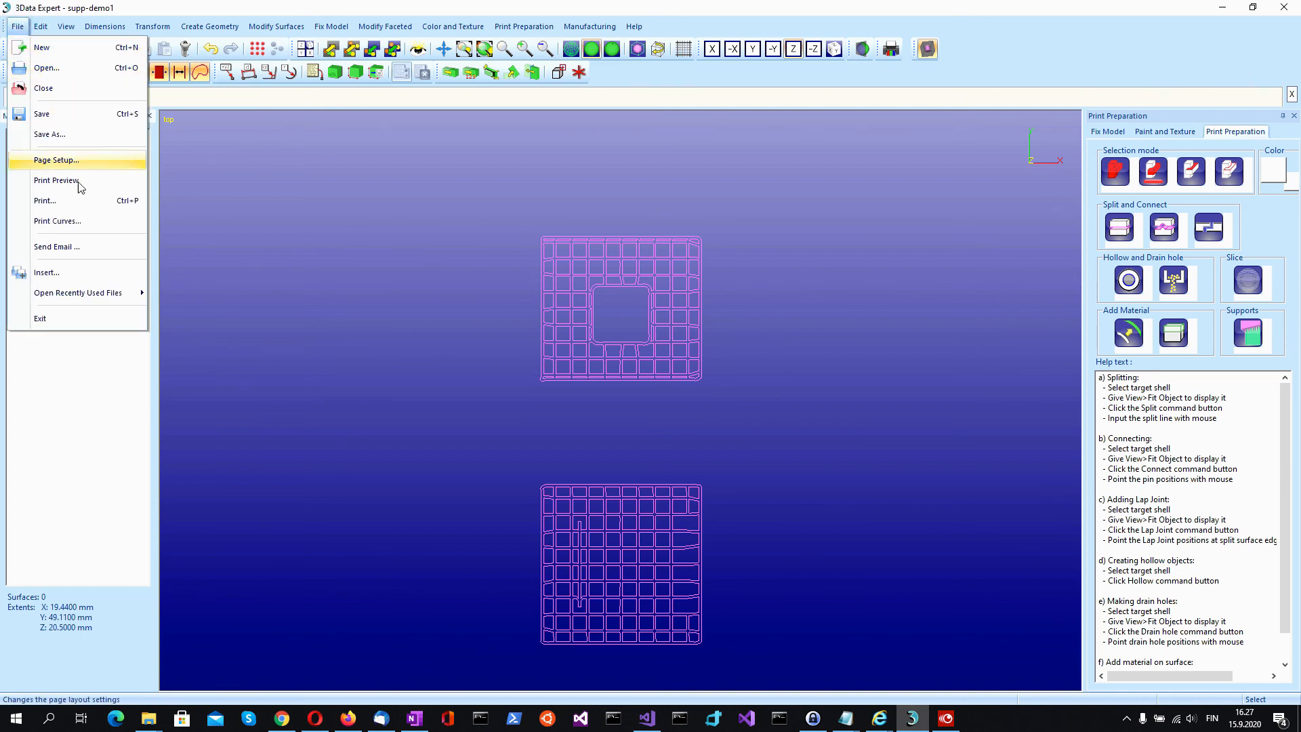
left_click(78, 275)
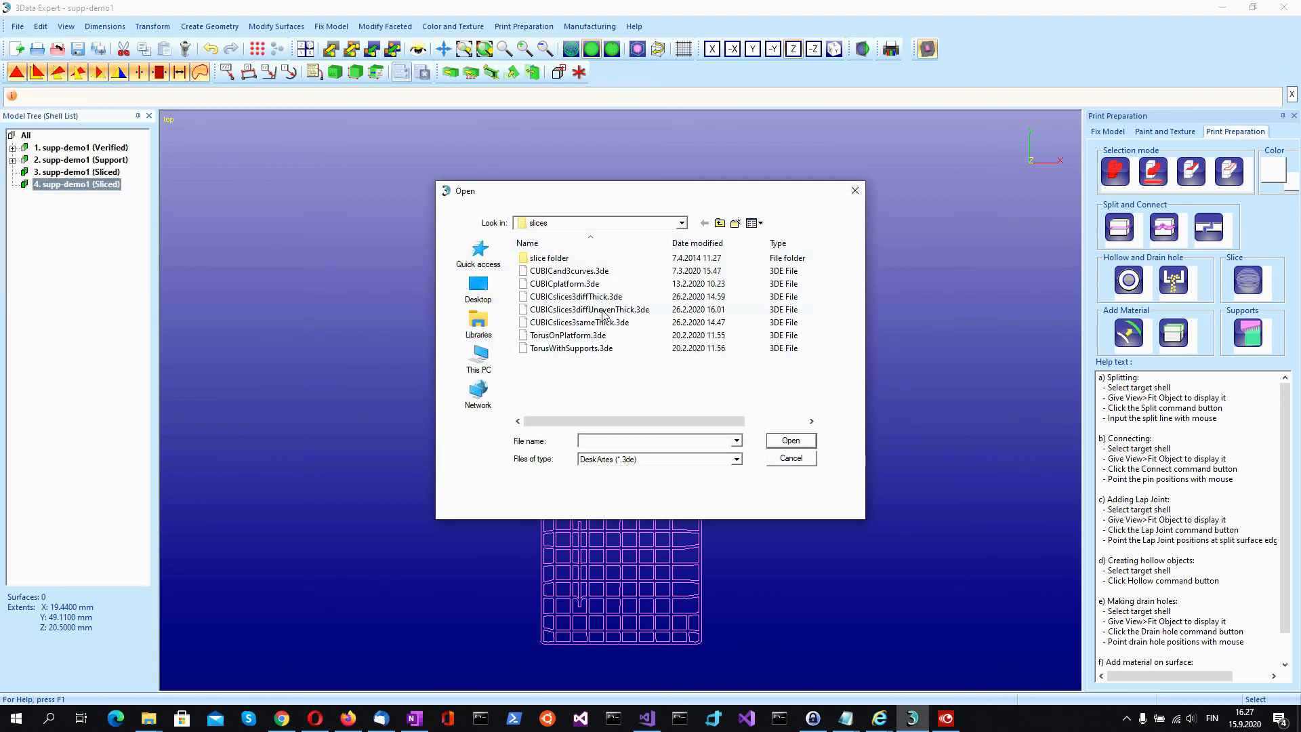
left_click(735, 459)
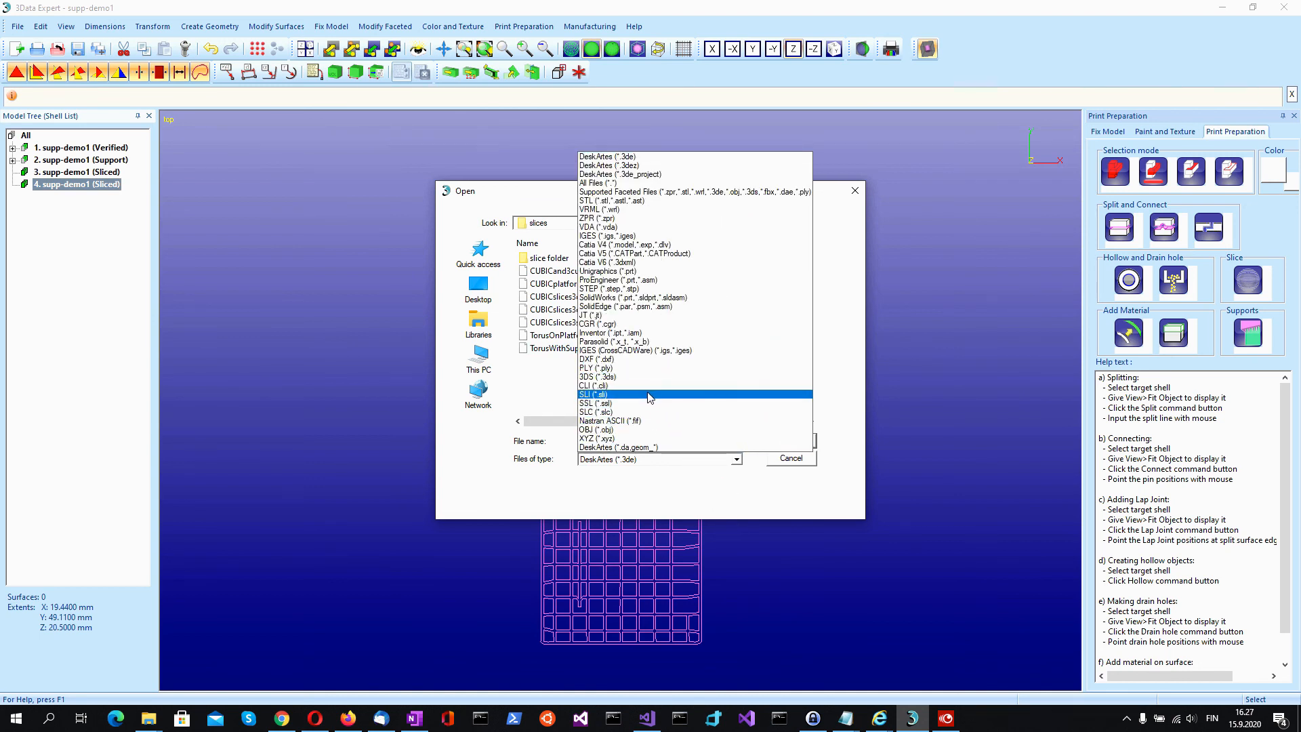
left_click(647, 386)
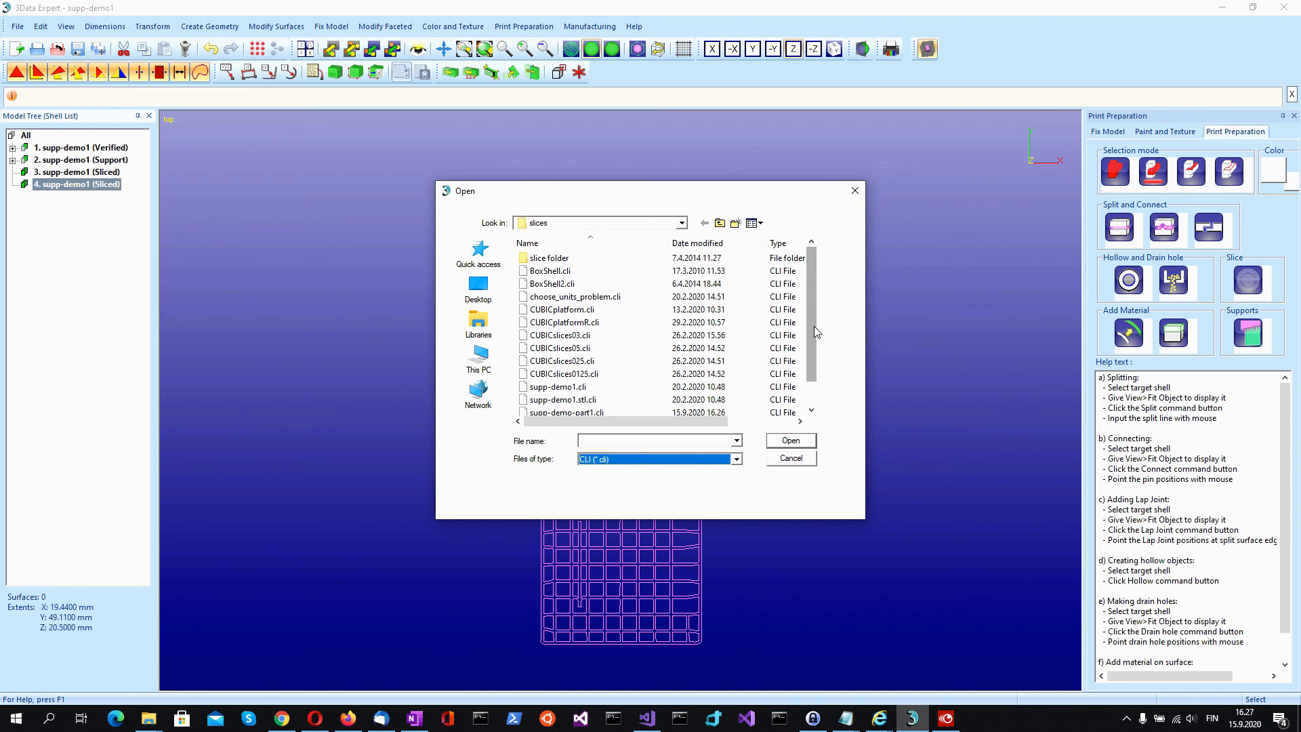
scroll(814, 326, "down", 1)
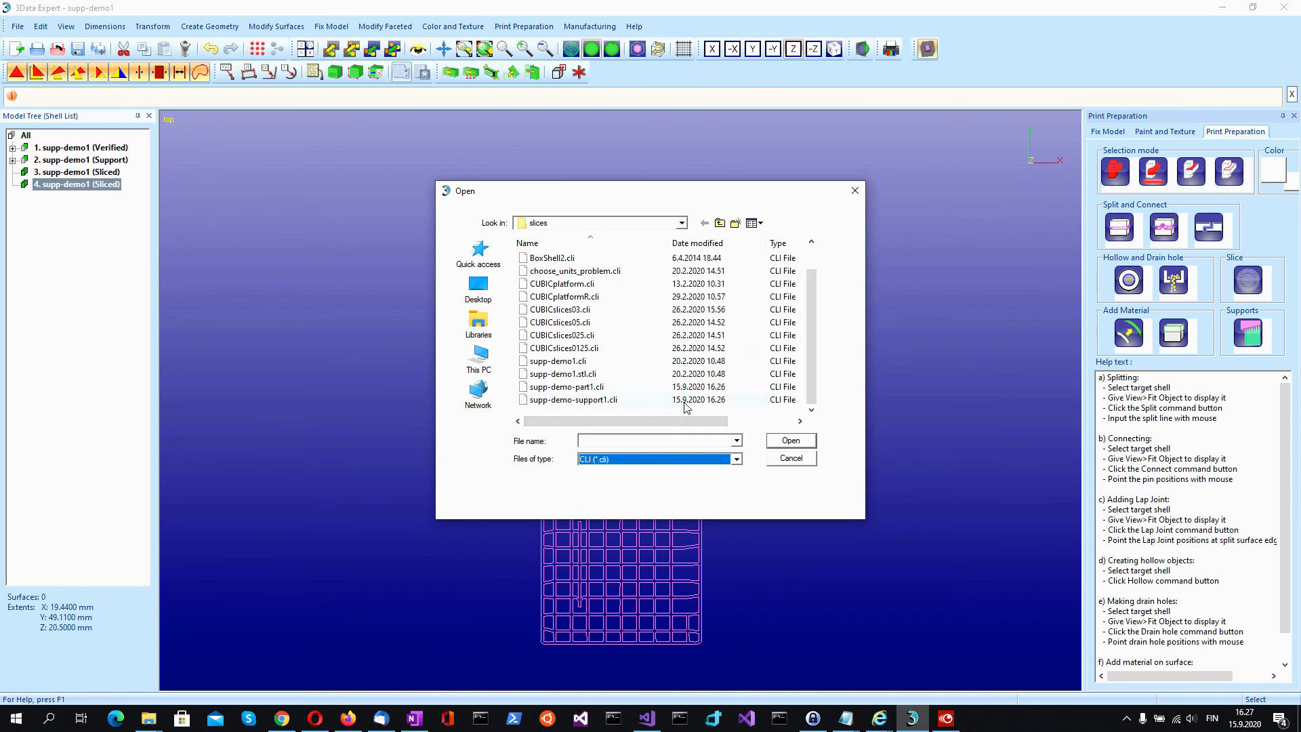
left_click(600, 387)
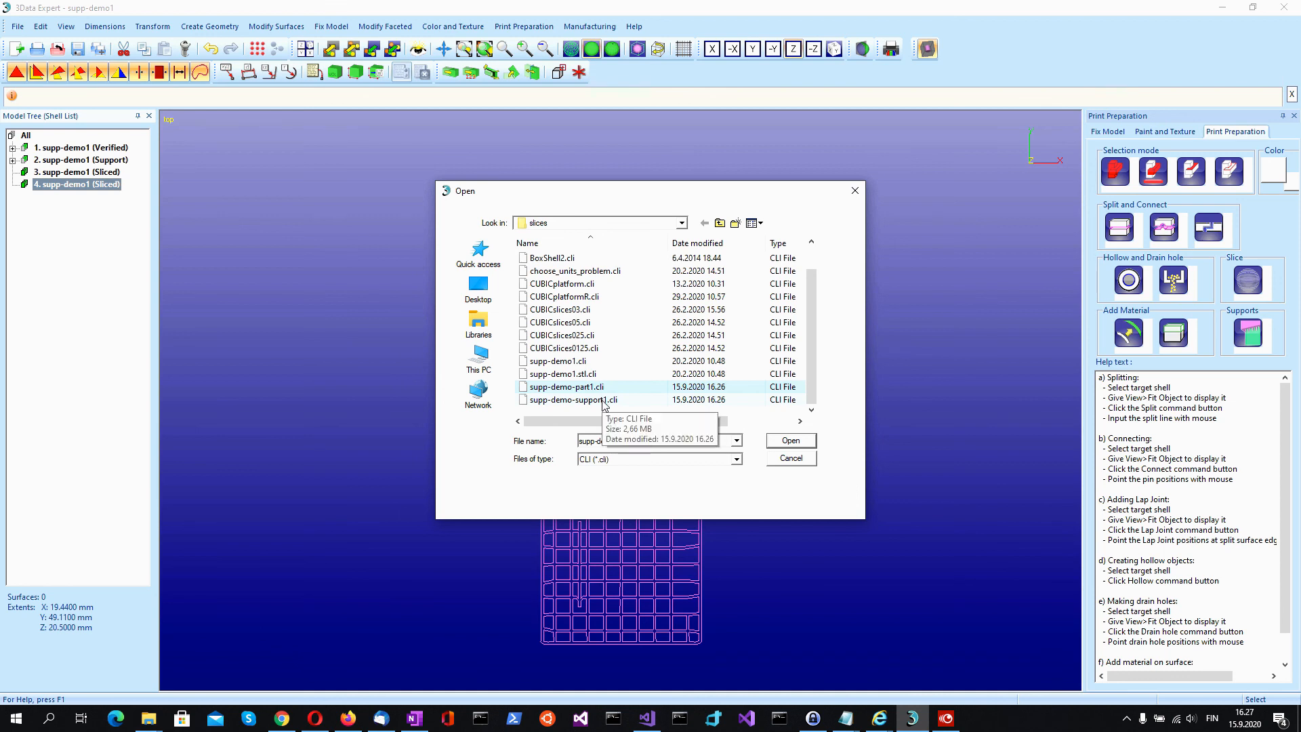
left_click(604, 401)
mouse_move(619, 420)
left_mouse_down()
mouse_move(713, 434)
mouse_move(594, 420)
left_mouse_up()
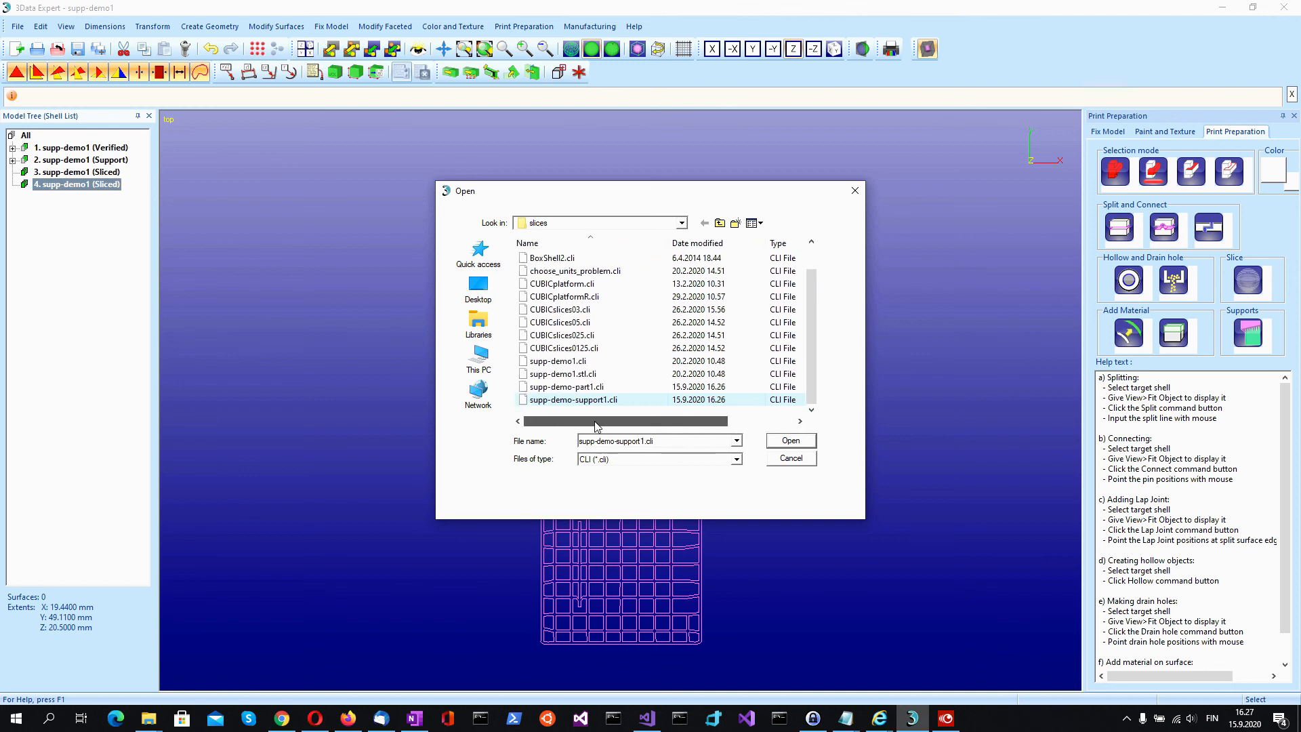
left_click(790, 459)
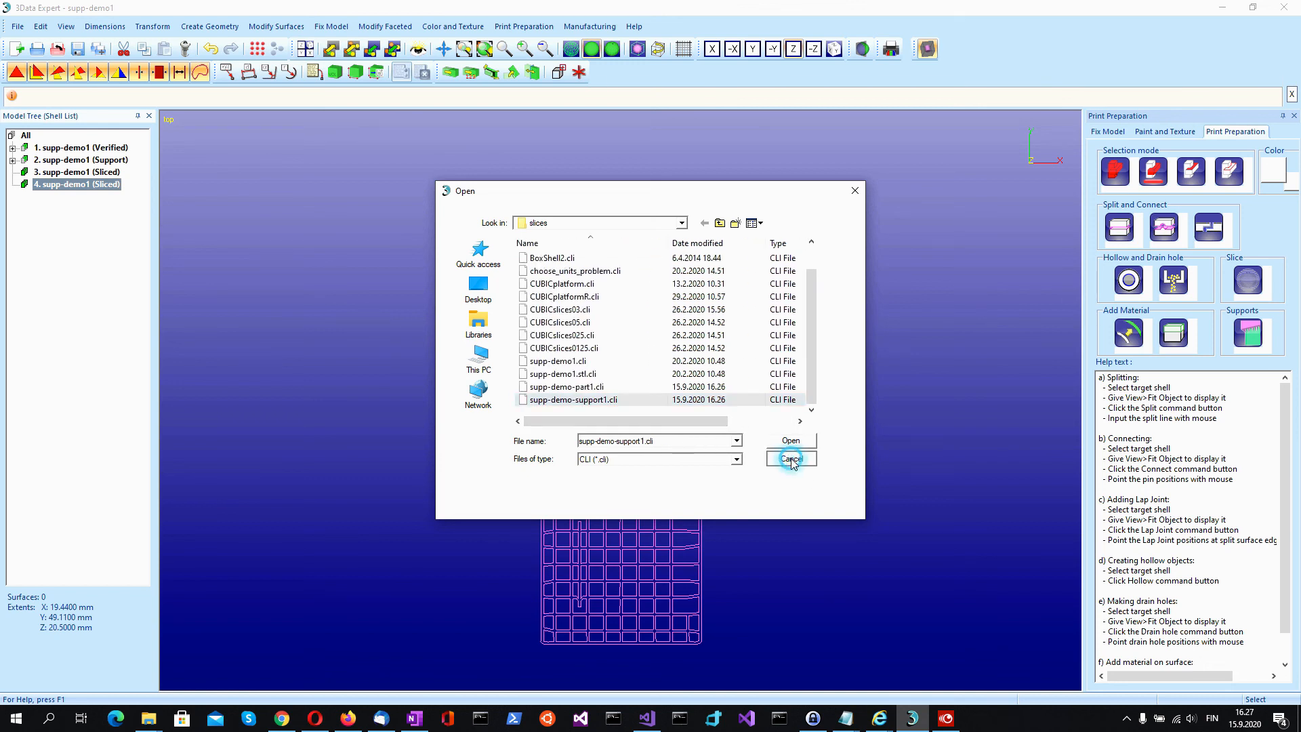